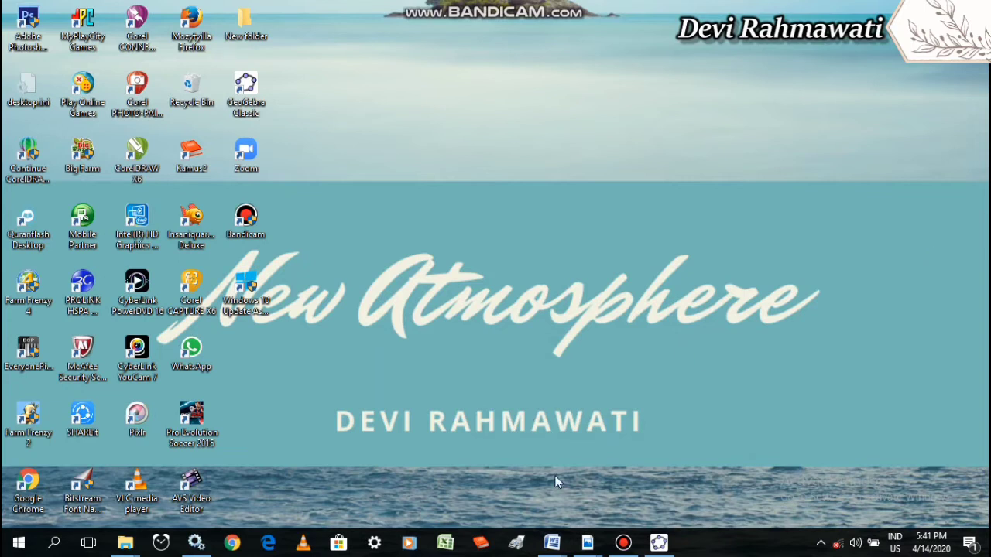
Read the exam problem in the soal uts Prokom PDF, switch to GeoGebra Classic, and dismiss its list of perspectives
mouse_move(587, 545)
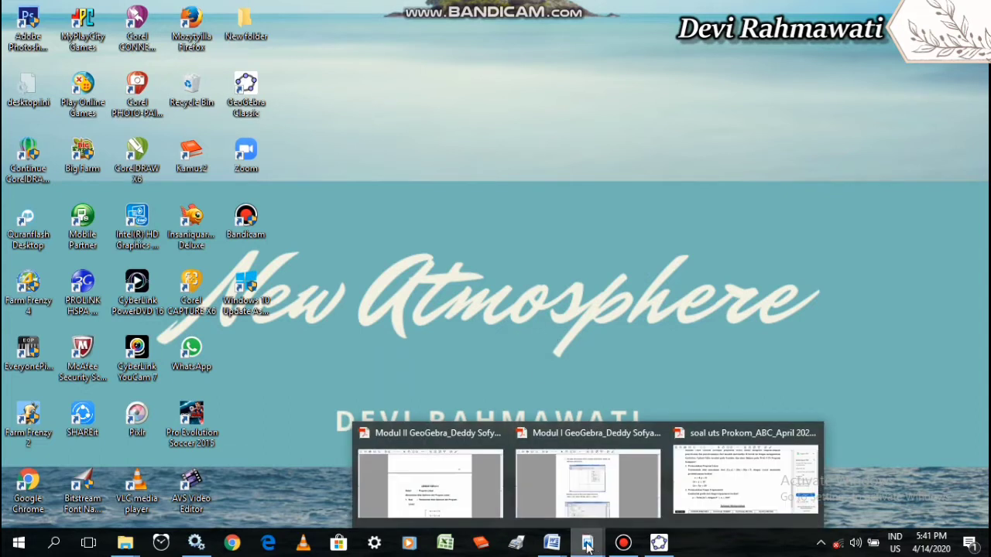
click(740, 464)
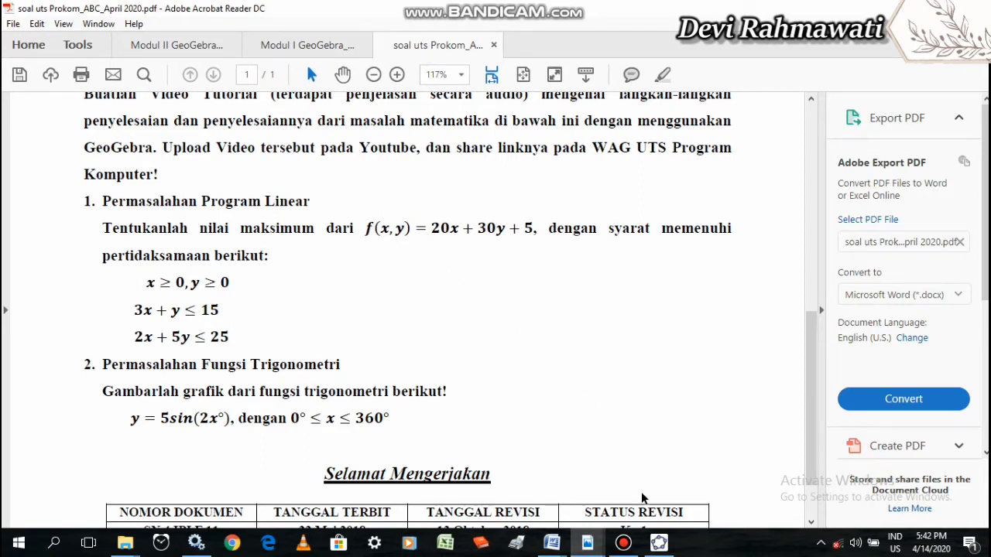
click(659, 542)
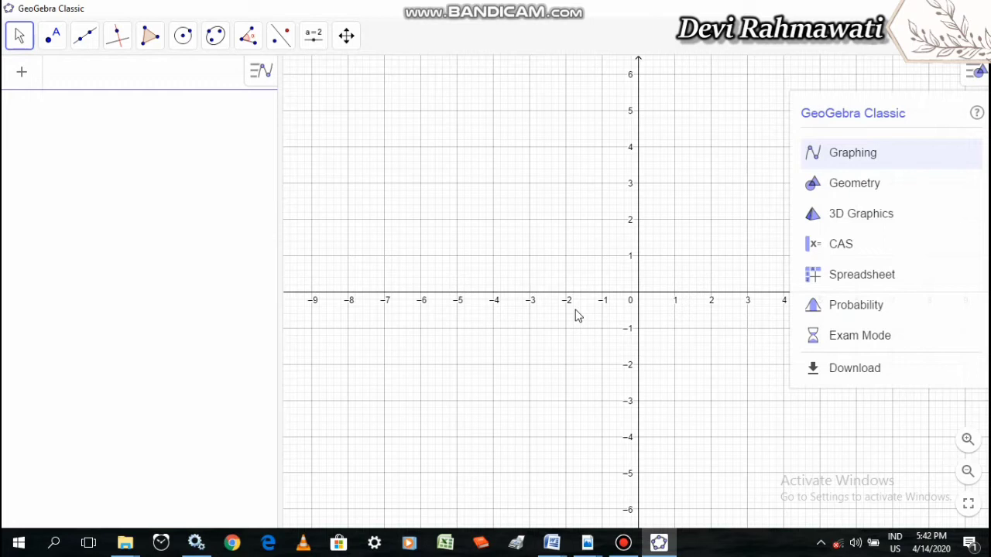
click(979, 71)
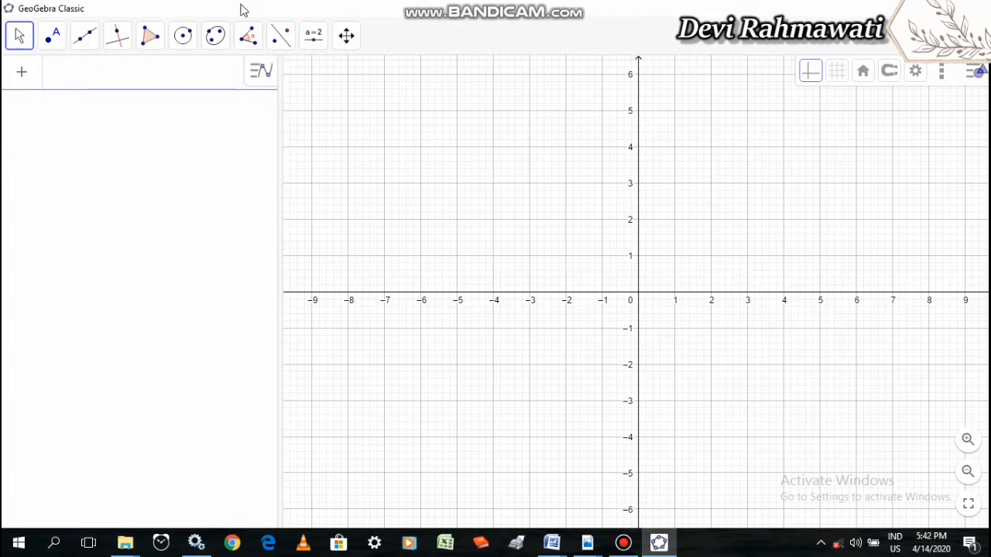
Enter the first constraint, 3x + y ≤ 15, as an inequality, checking it against the problem in the PDF
click(84, 73)
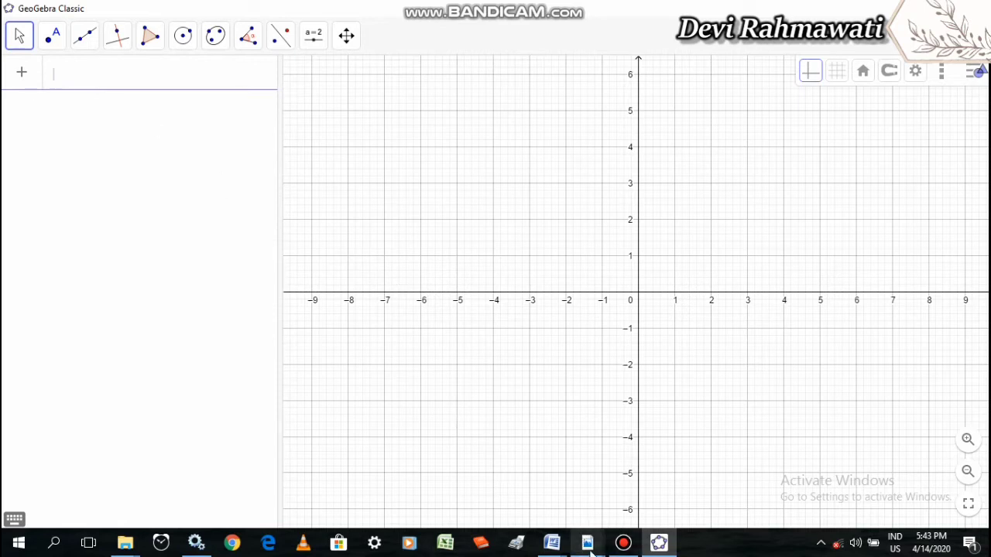
click(588, 543)
click(740, 489)
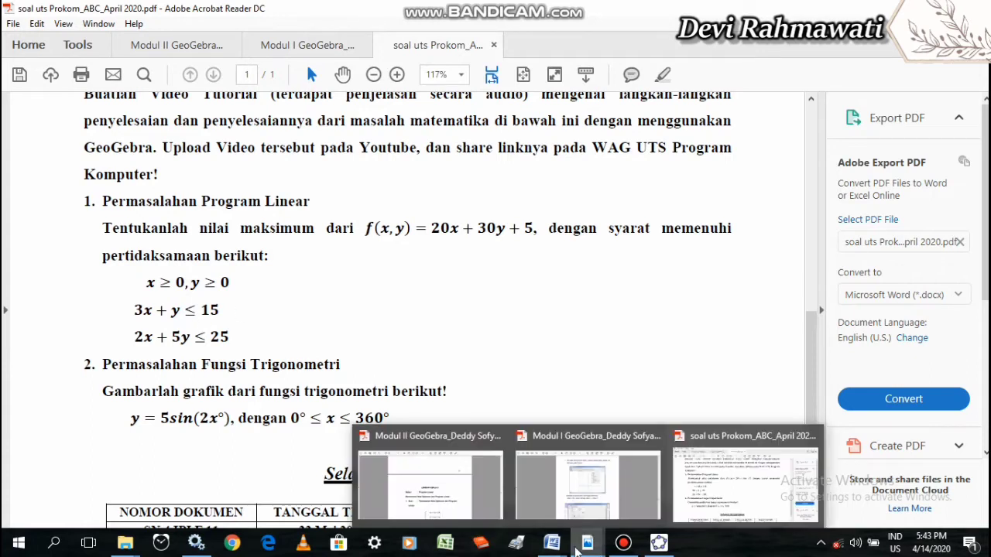
click(654, 550)
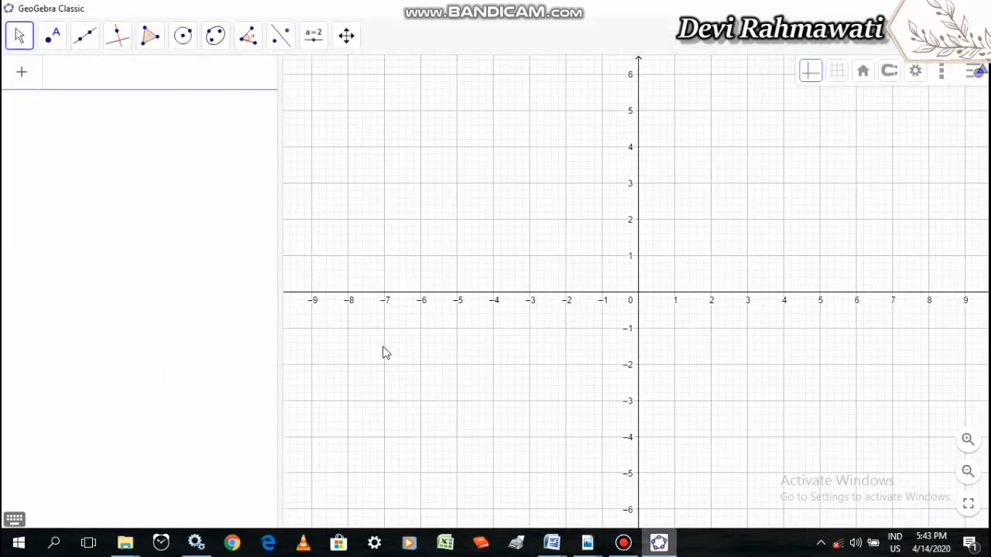
text(3x )
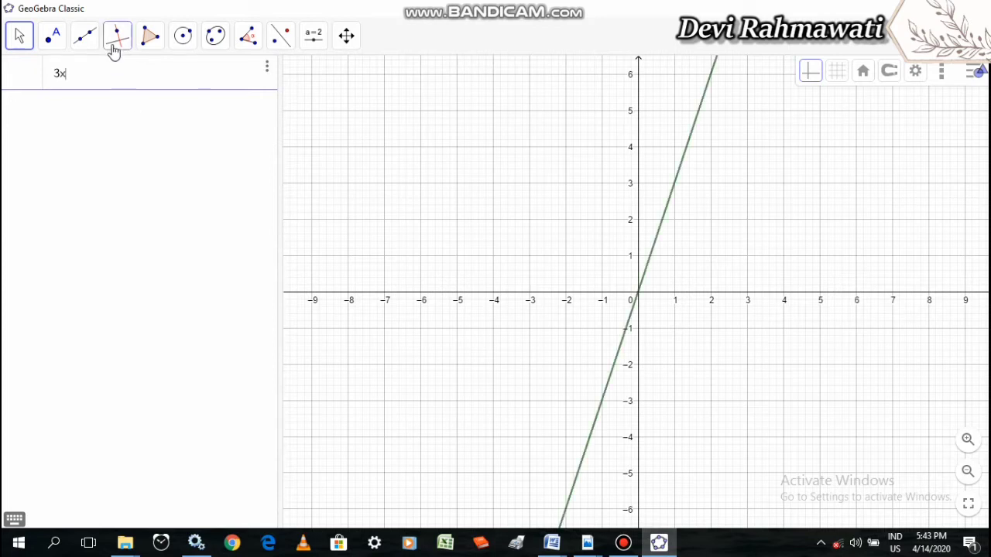
text(+)
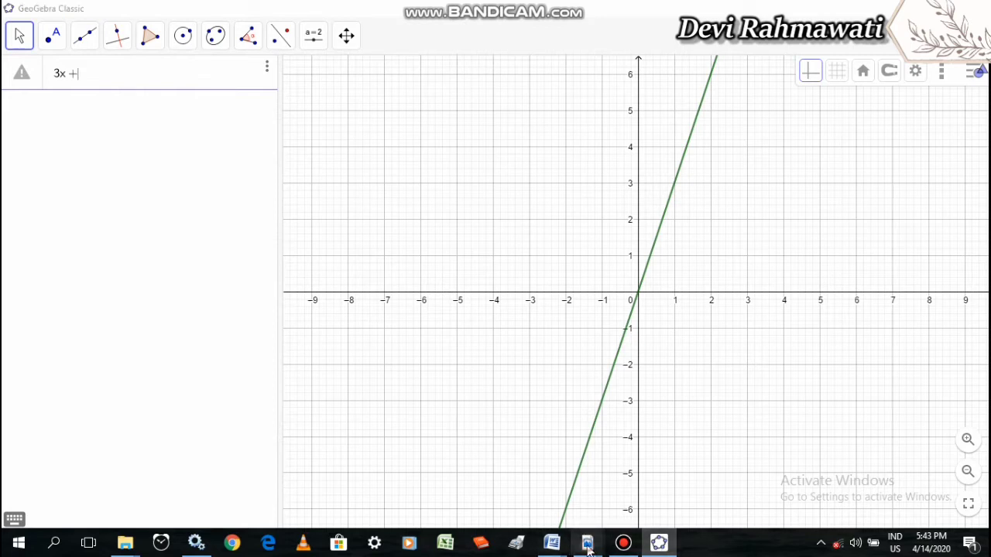
mouse_move(588, 543)
click(708, 510)
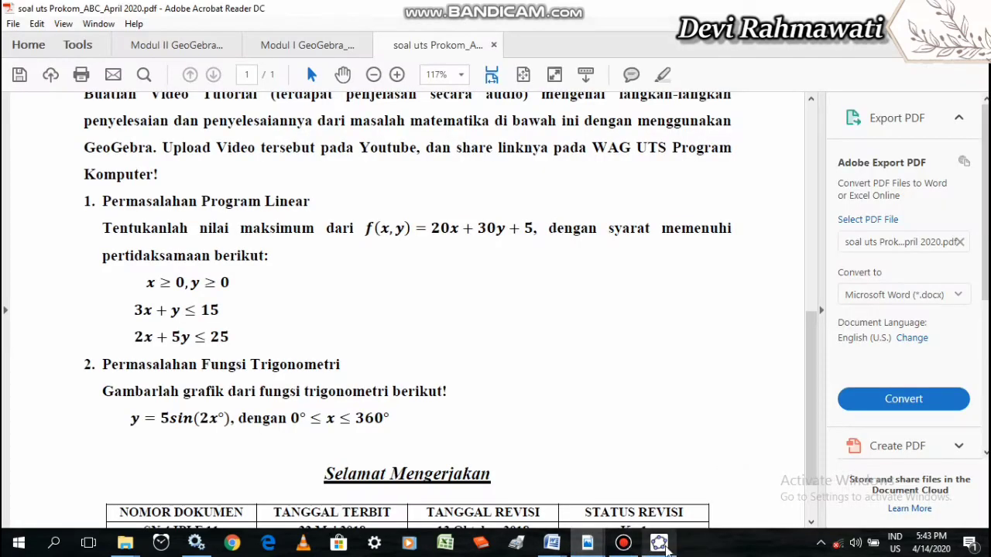
click(659, 543)
text(y)
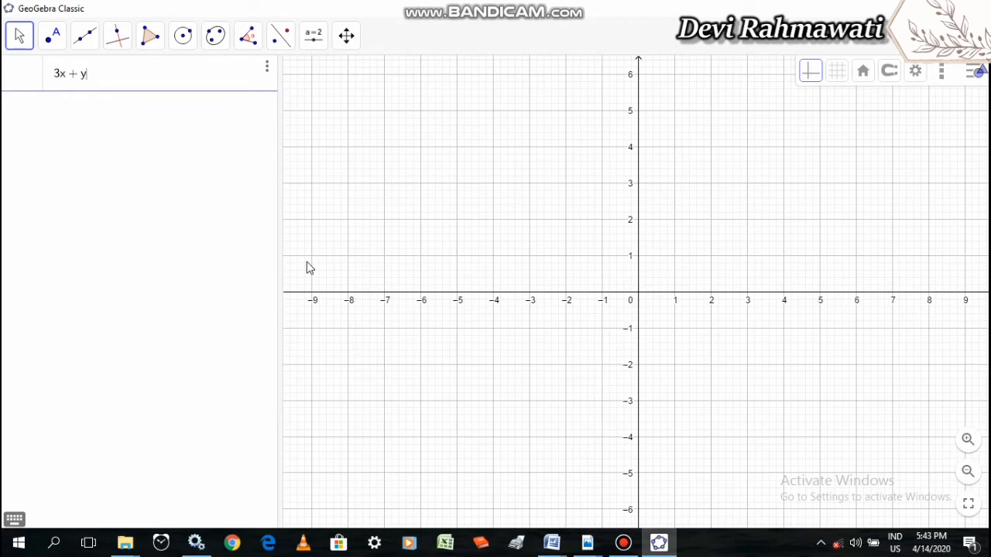
click(15, 520)
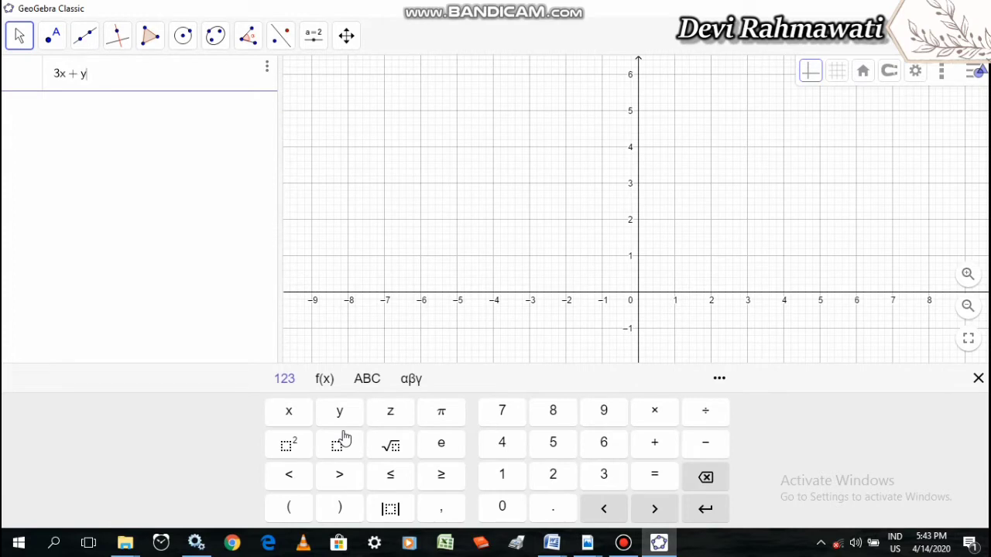
click(392, 477)
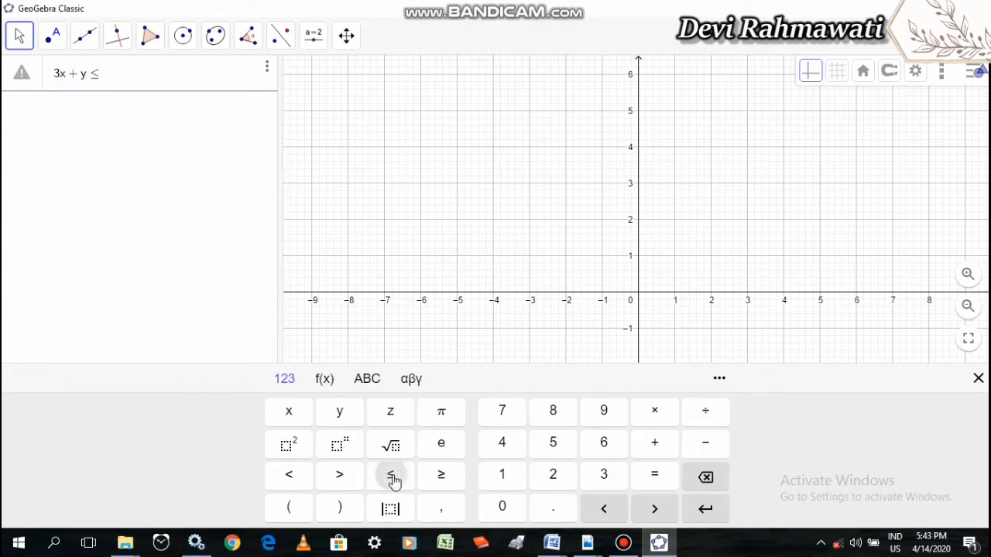
click(500, 478)
click(554, 443)
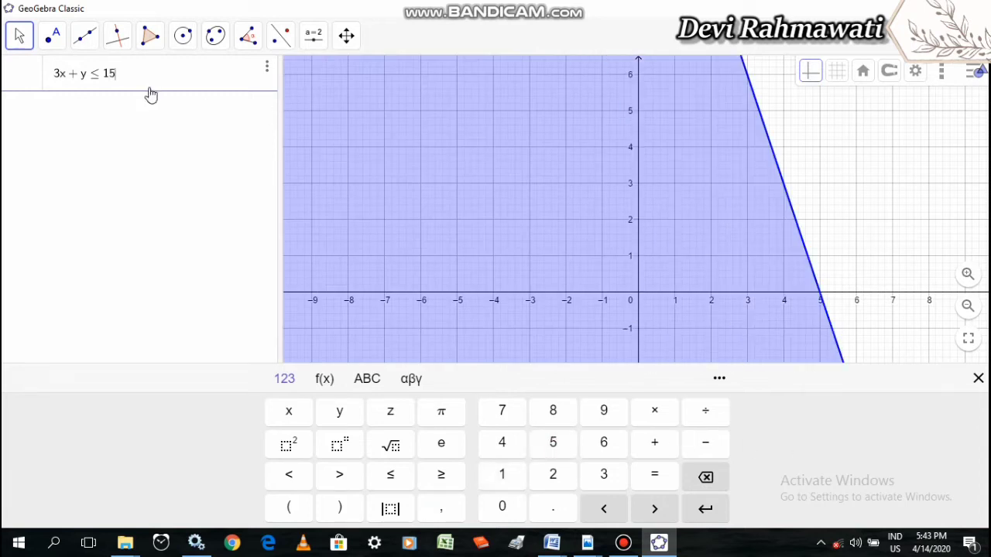
key(Return)
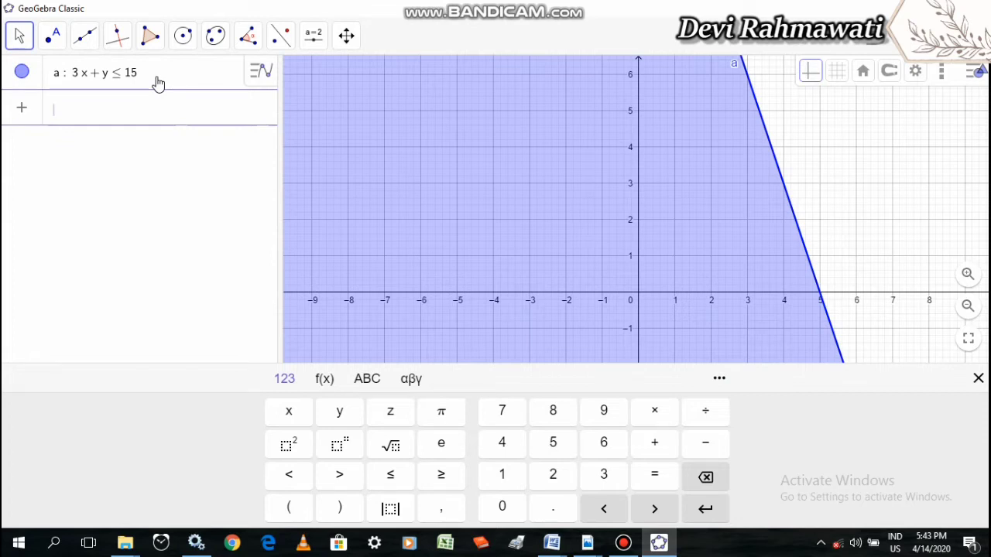
Check the PDF for the second constraint and enter it in GeoGebra as the inequality 2x + 5y ≤ 25
click(587, 545)
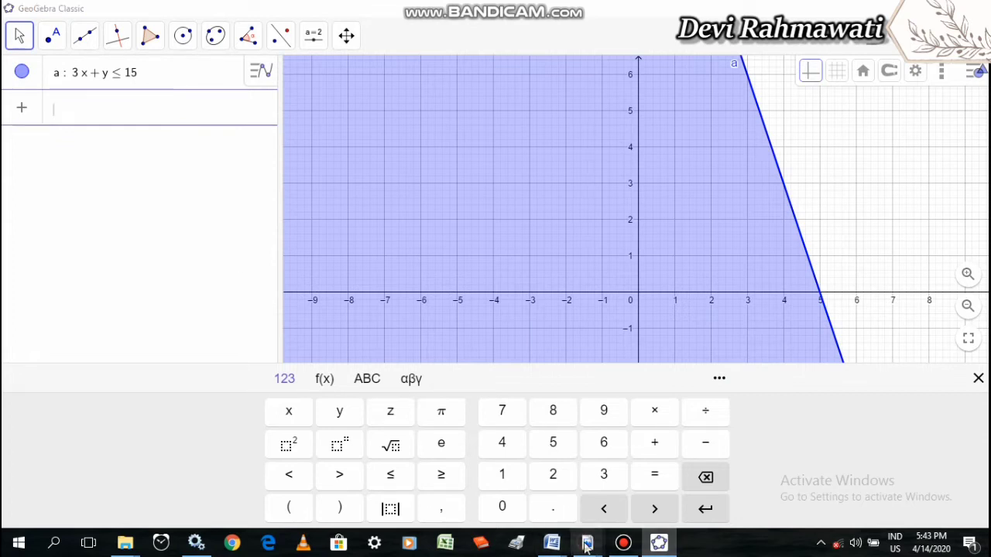
click(743, 471)
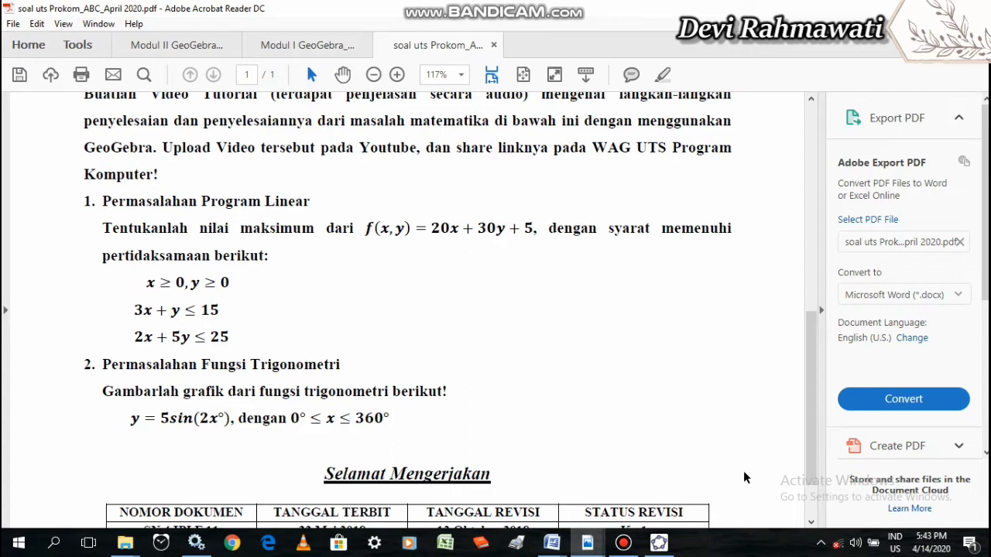
click(659, 544)
click(183, 137)
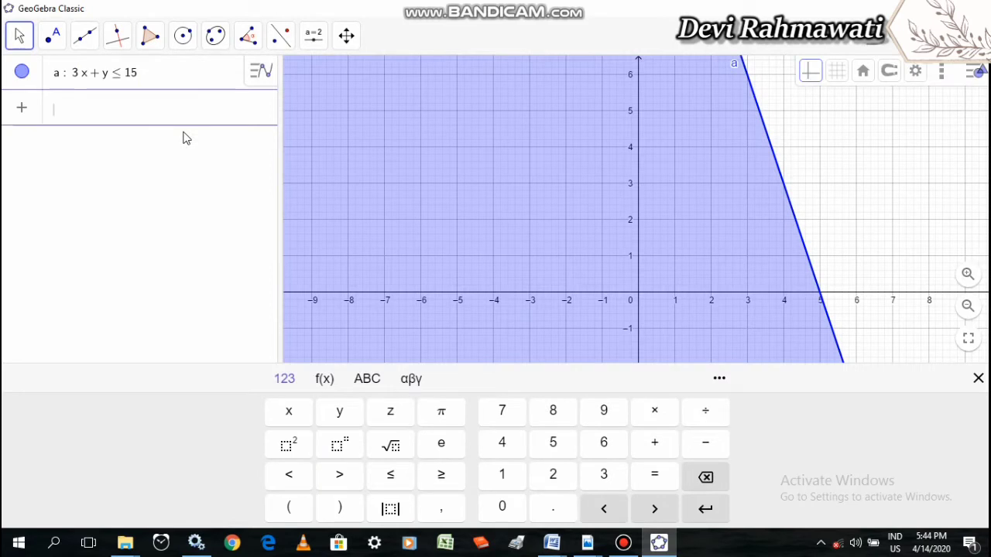
text(2x + )
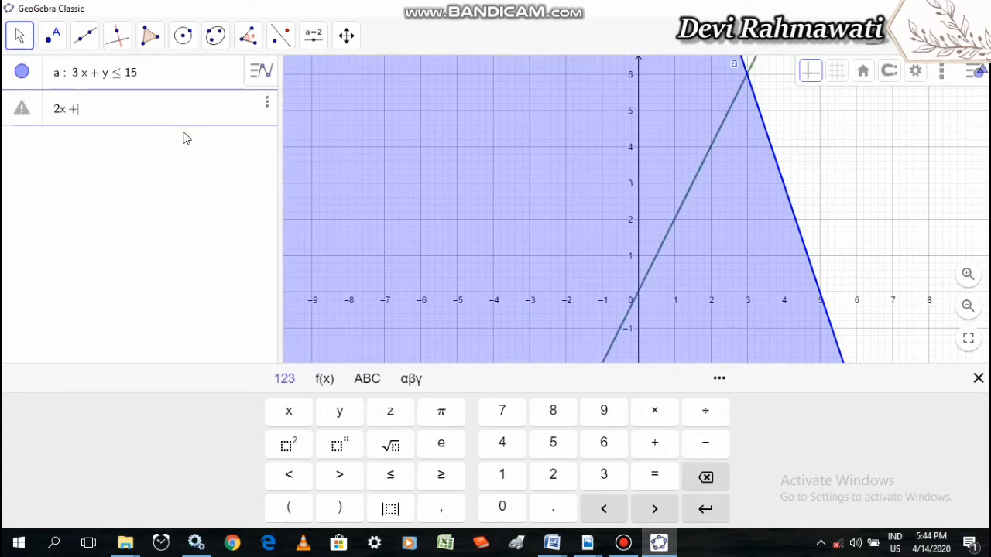
text(5y)
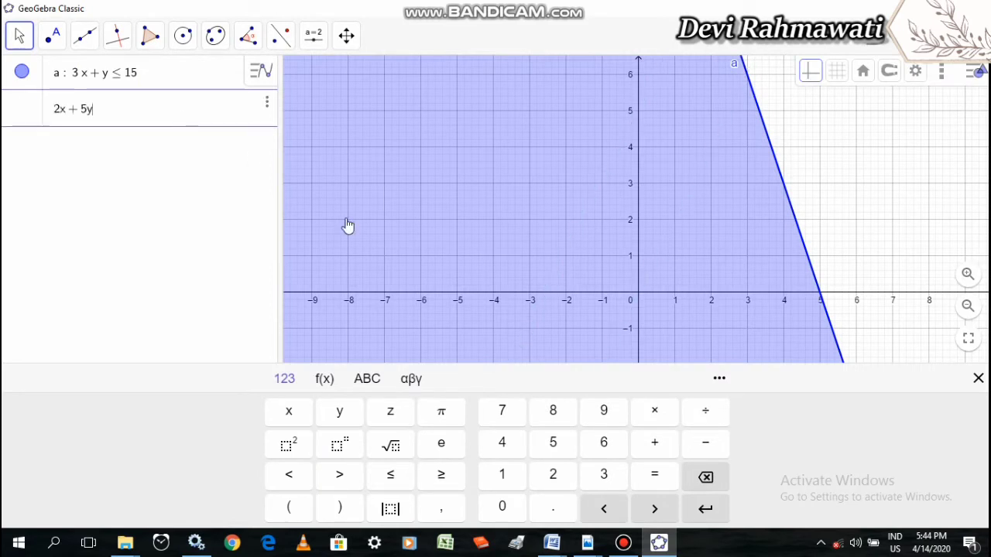
click(390, 474)
click(564, 480)
click(557, 445)
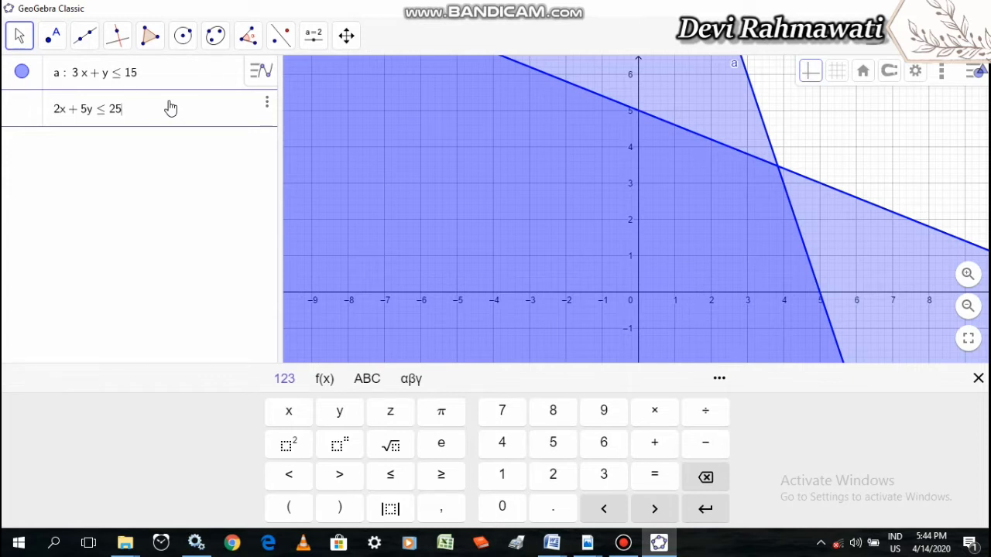
key(Return)
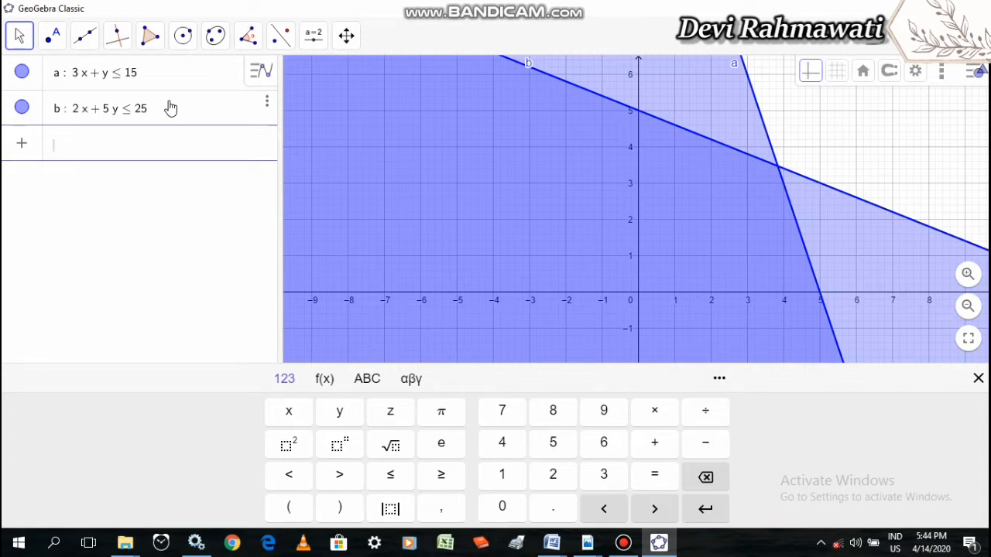
Add the non-negativity constraints x ≥ 0 and y ≥ 0 and close the on-screen keyboard
text(x)
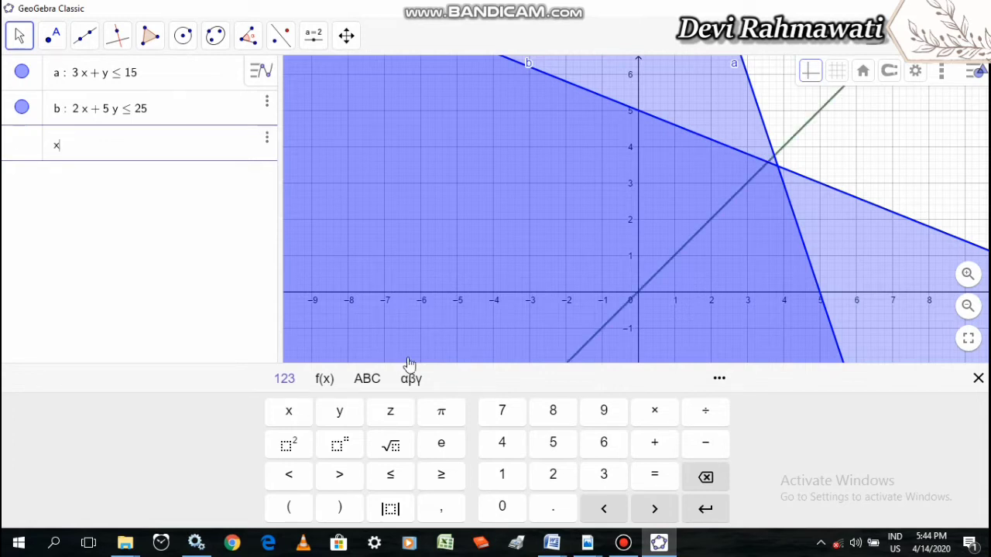
click(440, 477)
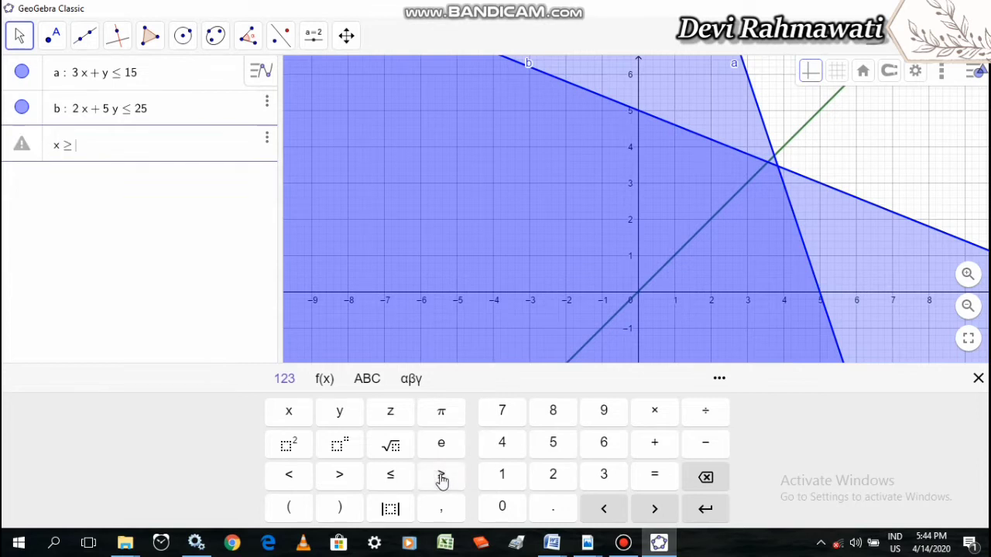
text(0)
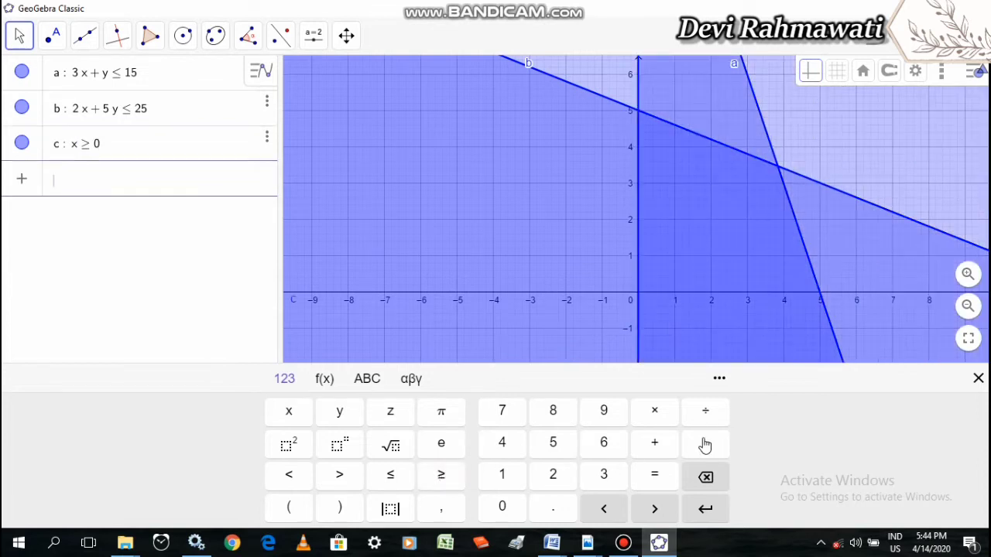
text(y)
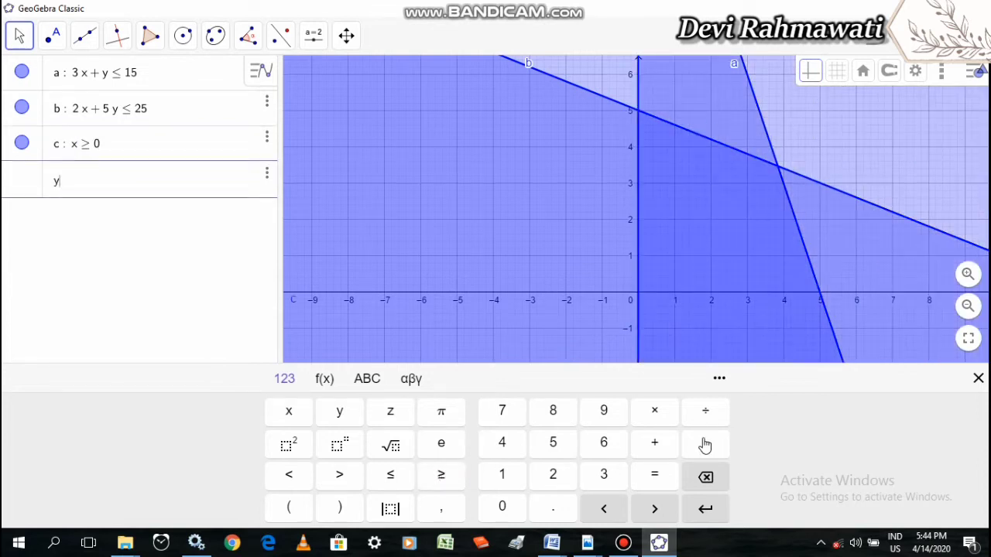
click(443, 478)
text(0)
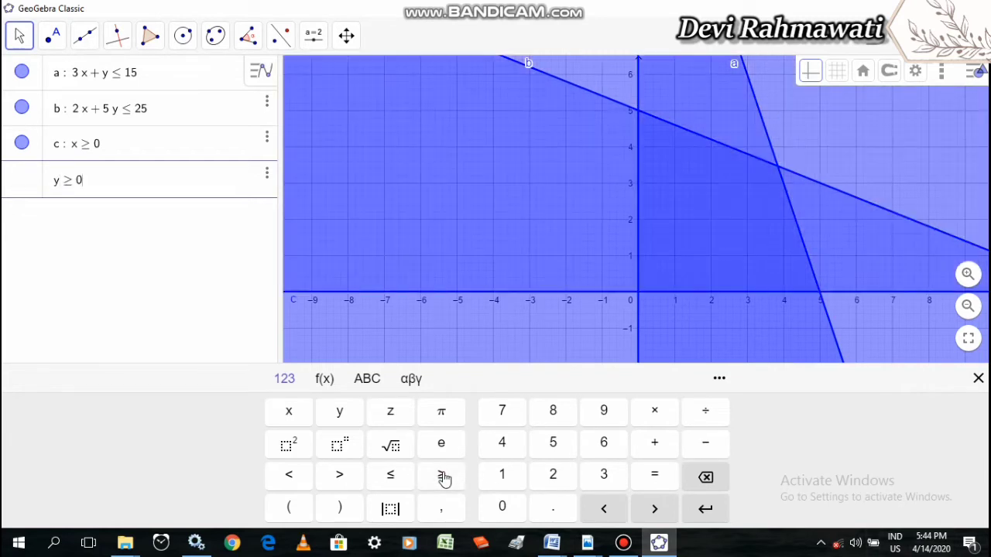
key(Return)
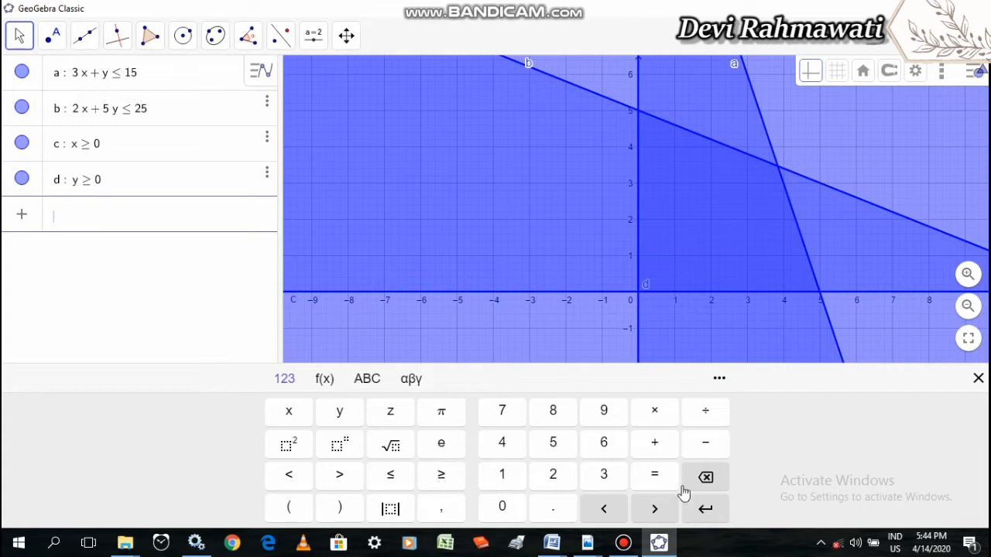
click(978, 378)
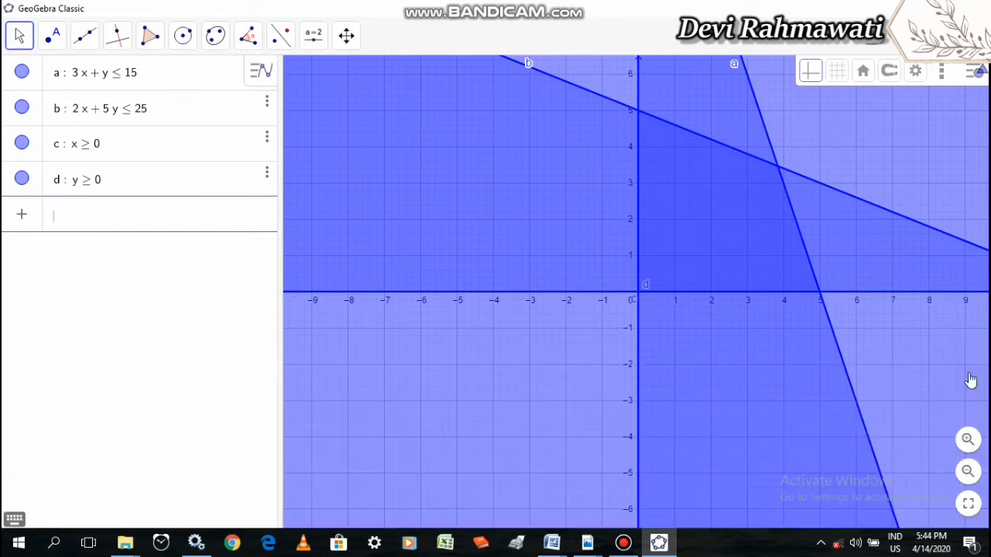
Shift the graphics view with Move Graphics View so line b's crossing with the positive x-axis is in view
click(685, 313)
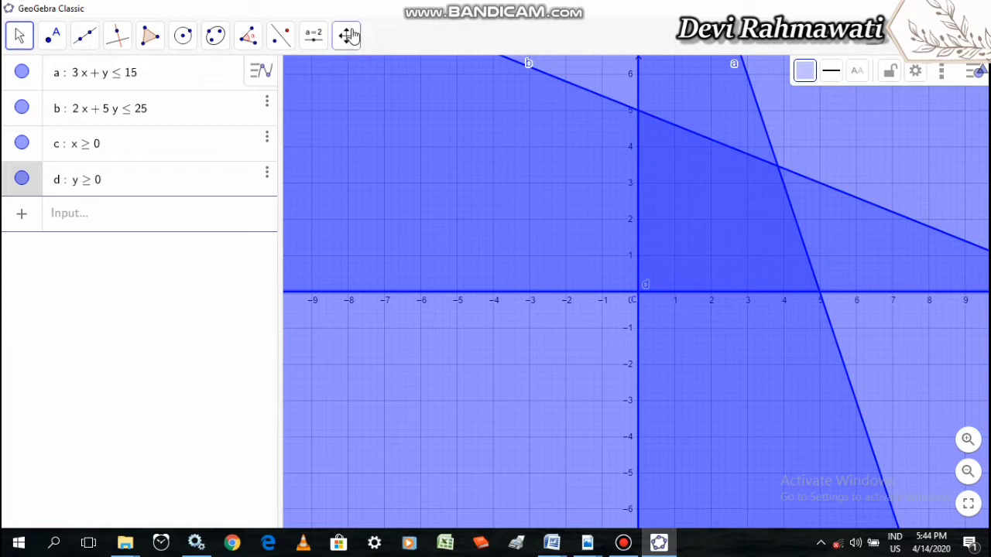
click(346, 36)
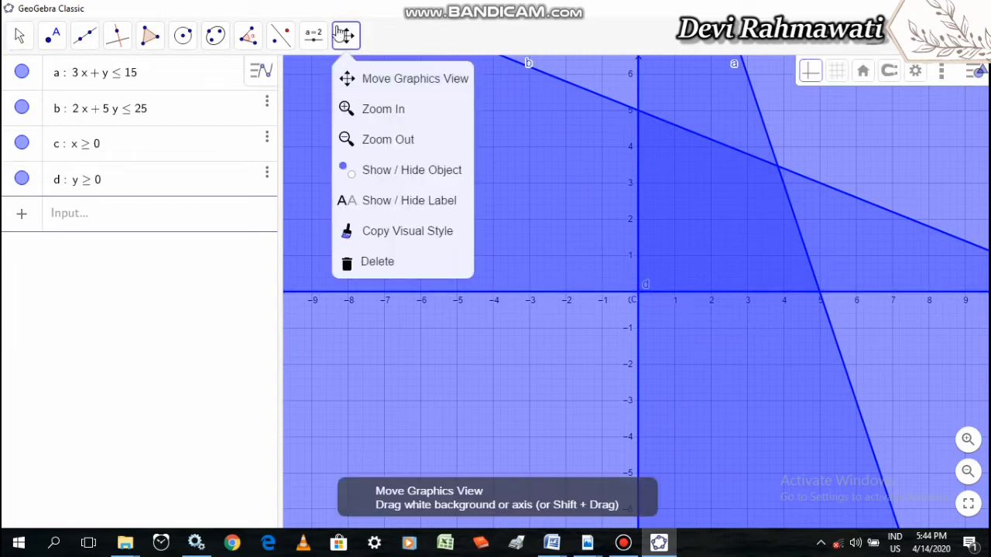
click(392, 80)
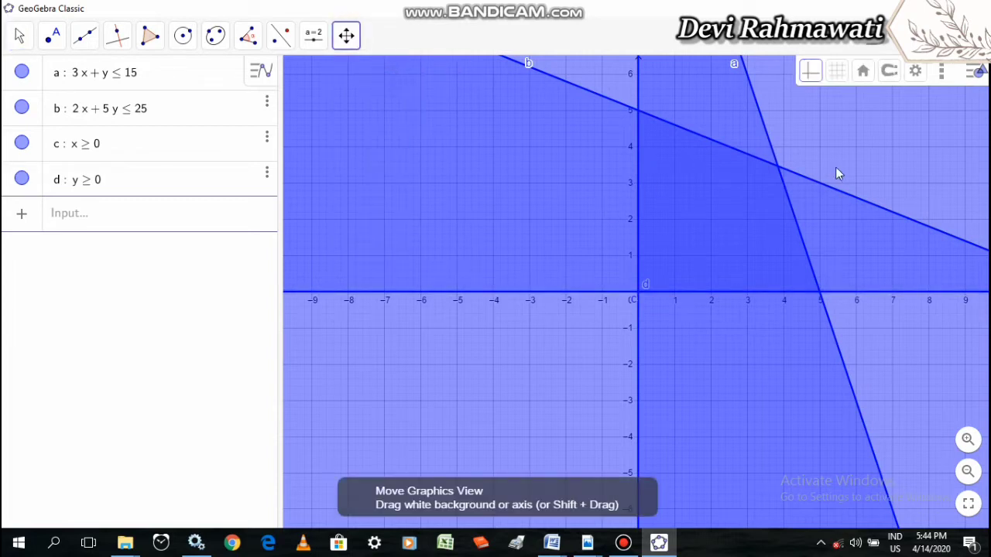
drag(836, 169, 656, 245)
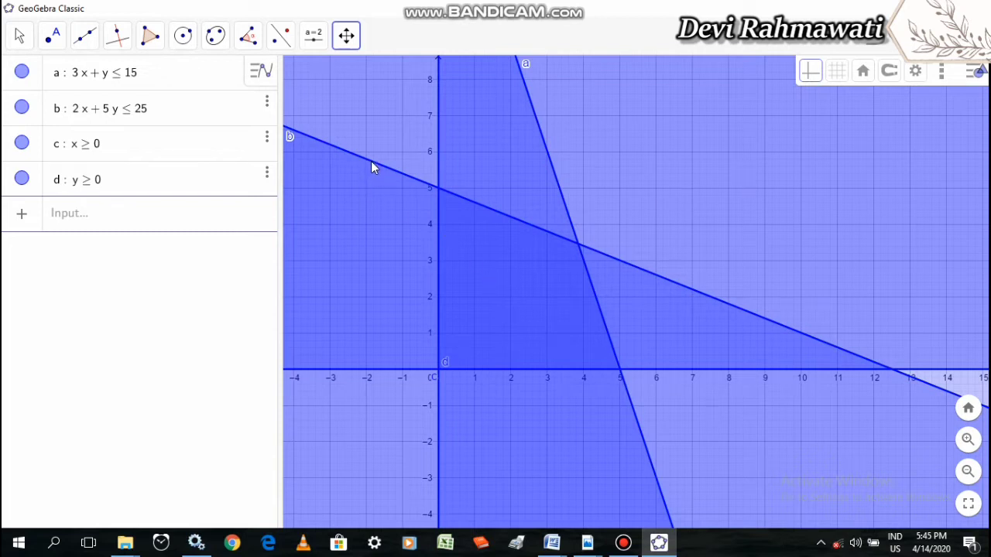
Open the object settings and recolour the inequality 3x + y ≤ 15 turquoise (#33FFCC)
click(19, 37)
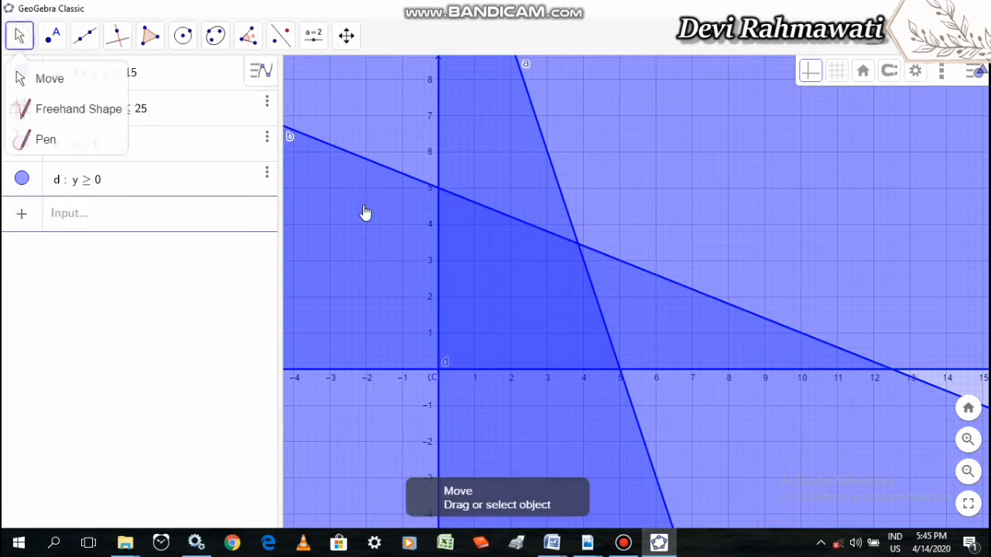
right_click(404, 185)
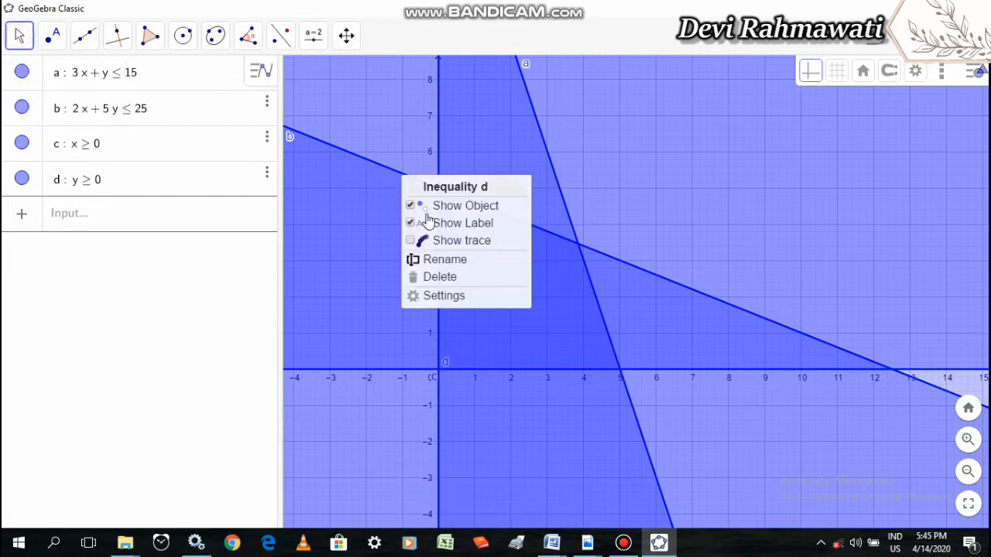
click(447, 296)
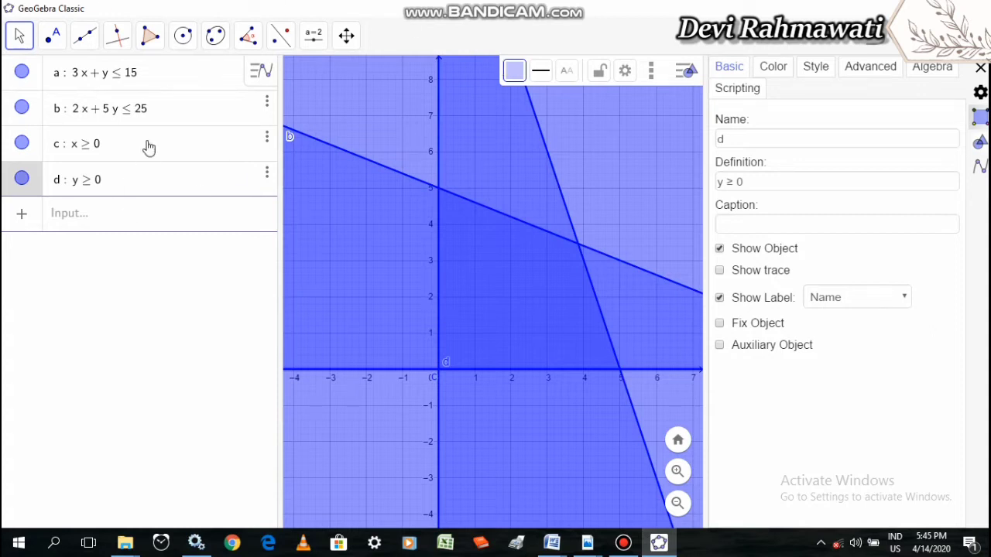
click(38, 82)
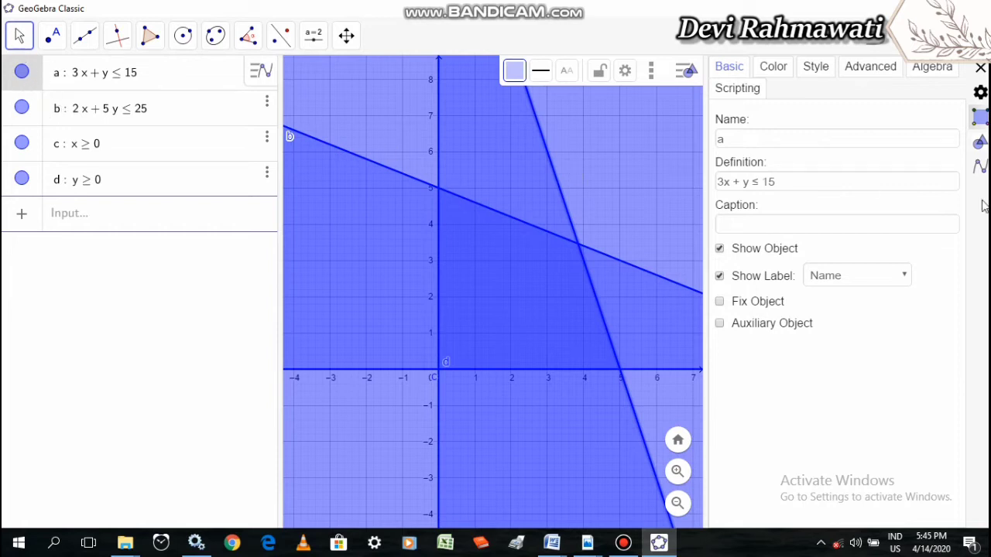
click(777, 68)
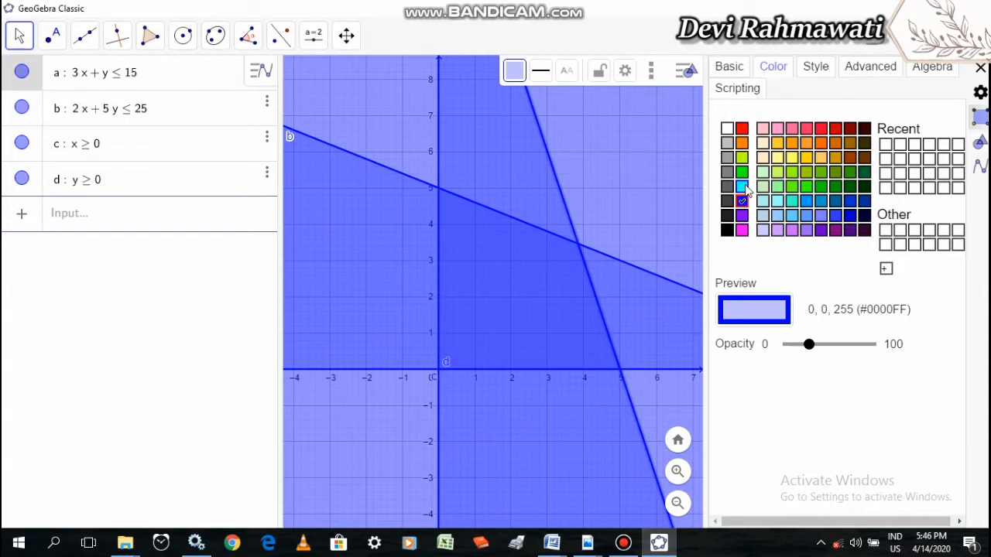
click(791, 201)
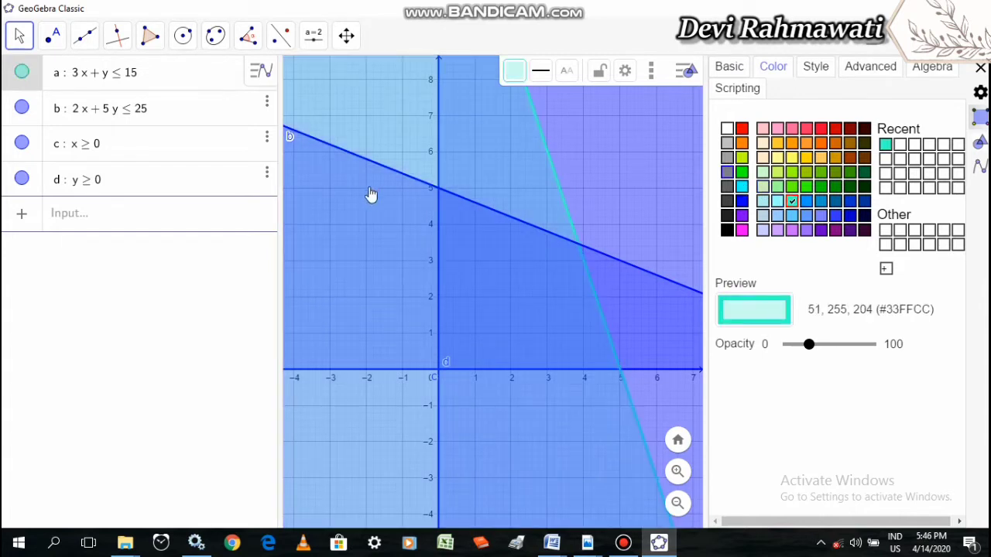
Recolour the inequality 2x + 5y ≤ 25 pinkish red (#FF3366) and x ≥ 0 dark blue (#0033CC)
click(35, 118)
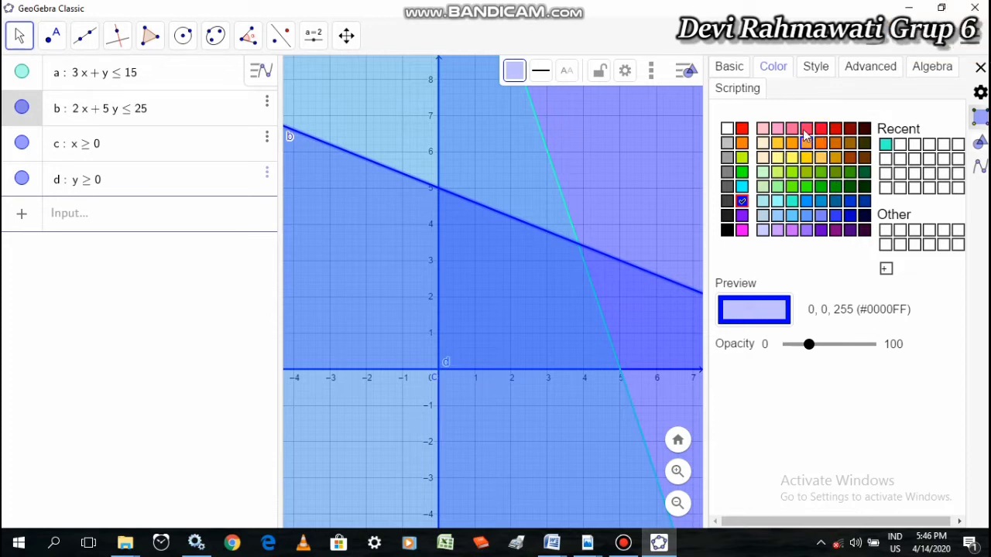
click(807, 130)
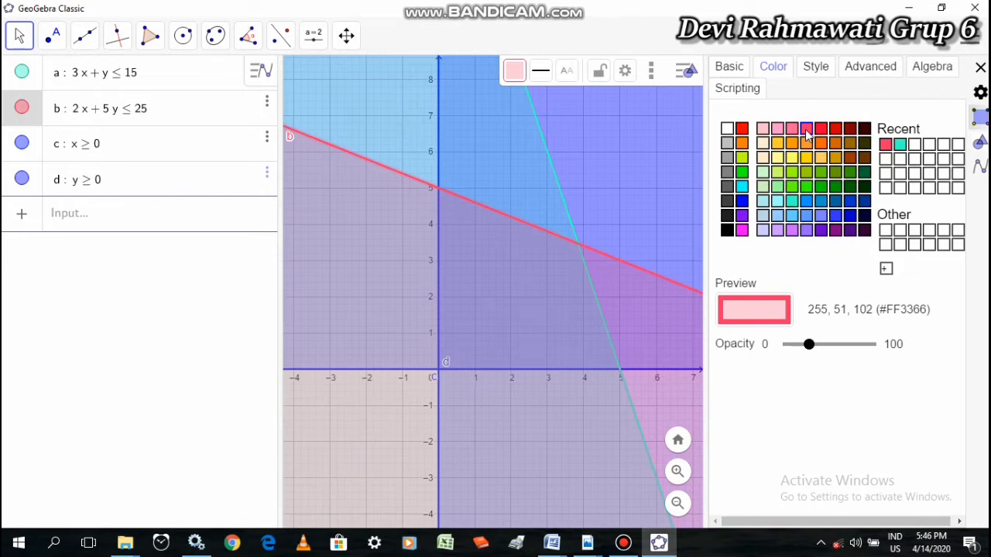
click(38, 161)
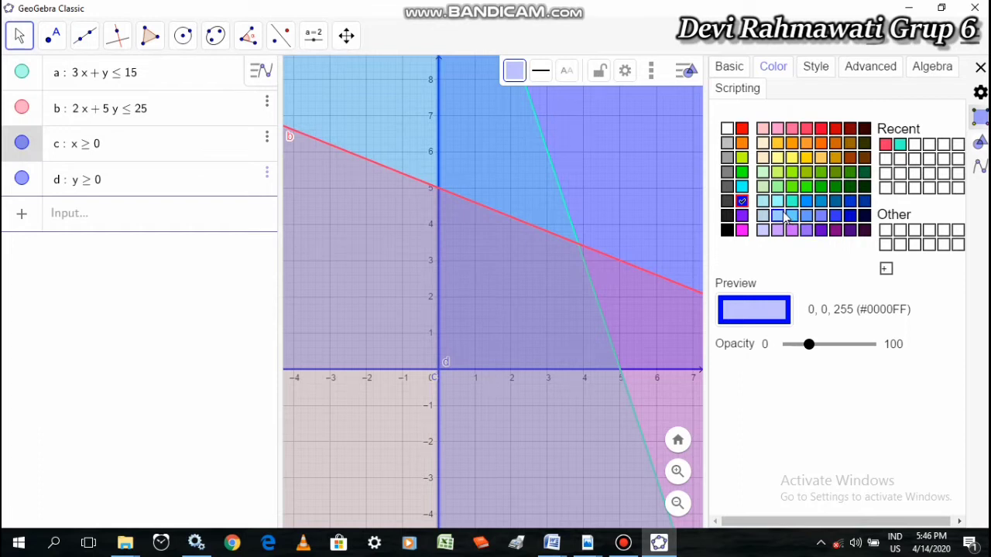
click(762, 144)
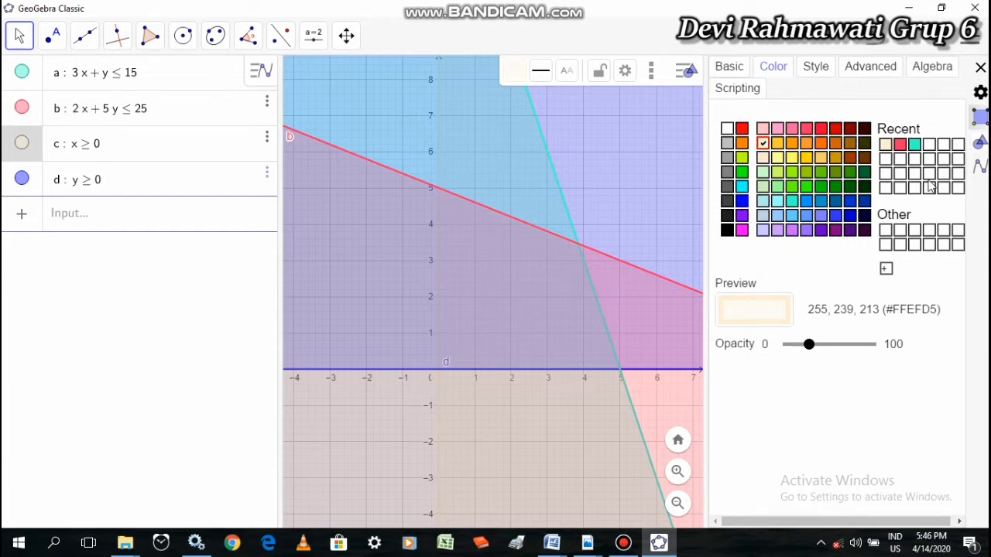
click(850, 202)
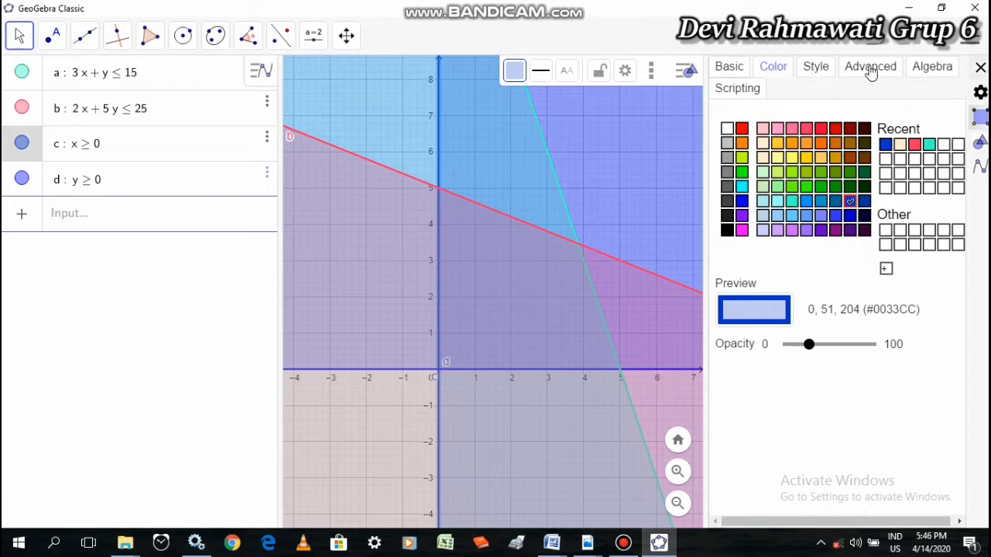
Set the filling of inequalities a and b to Hatching, and close the settings
click(826, 68)
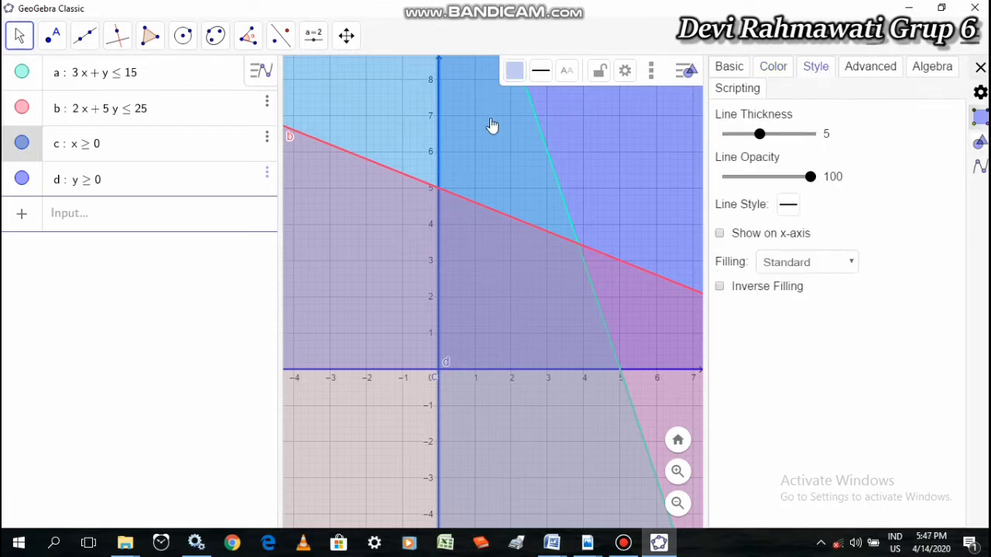
click(33, 86)
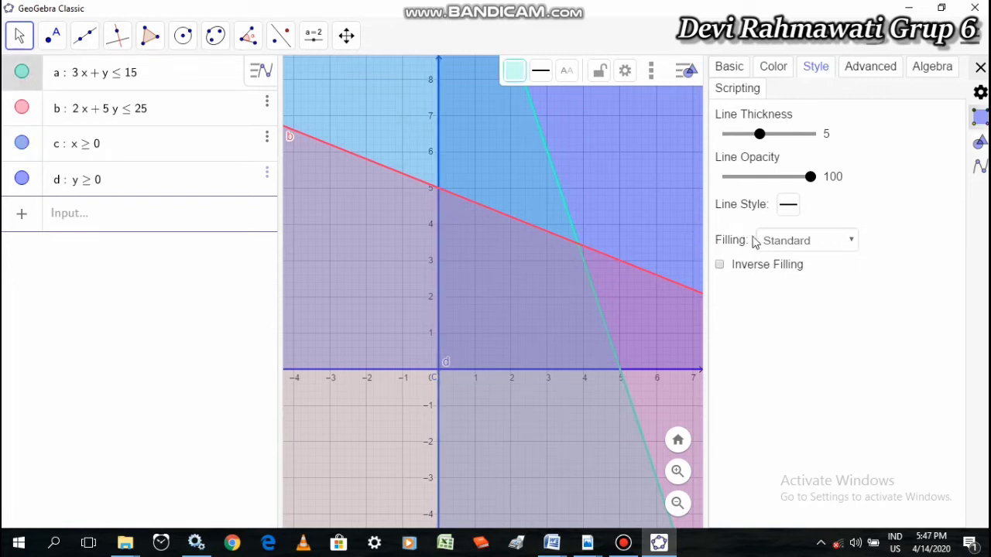
click(848, 243)
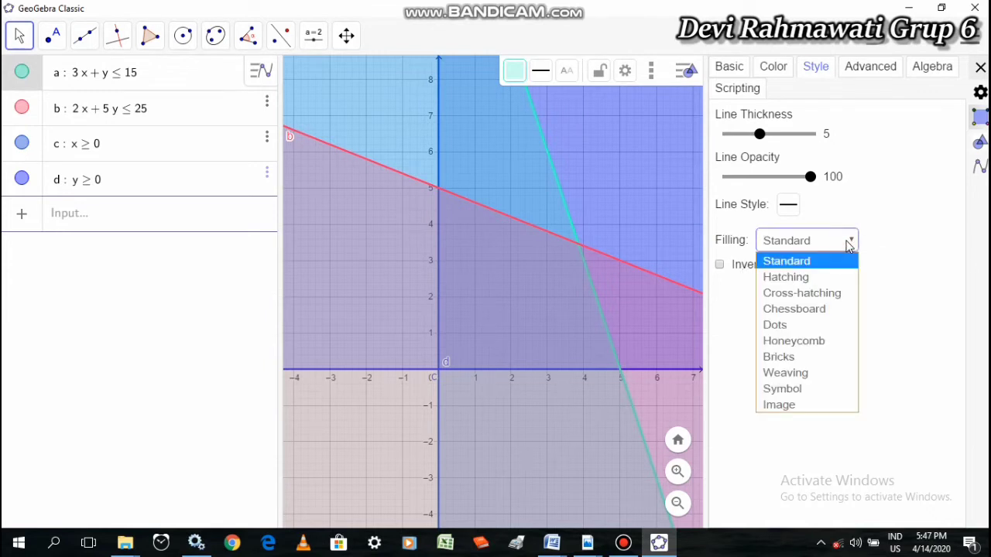
click(795, 279)
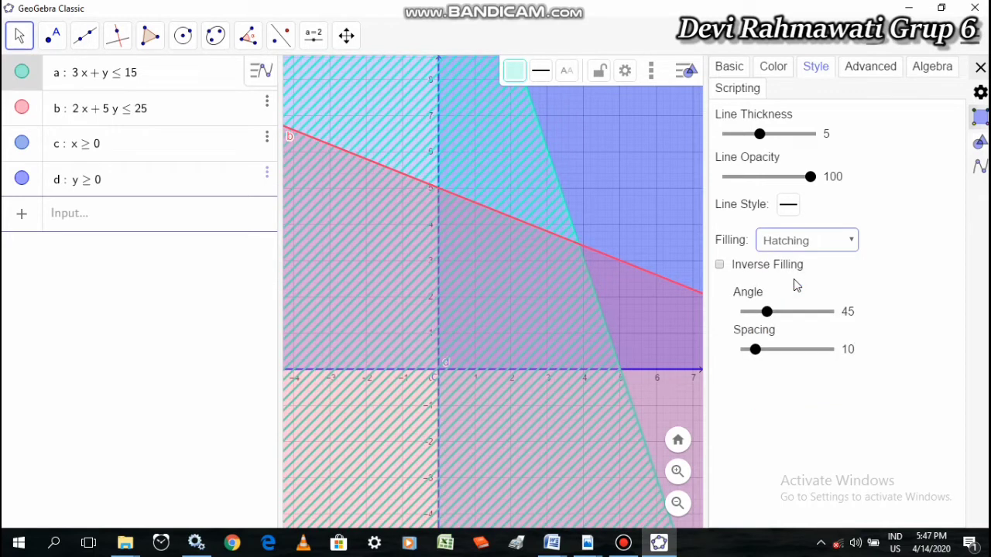
click(36, 119)
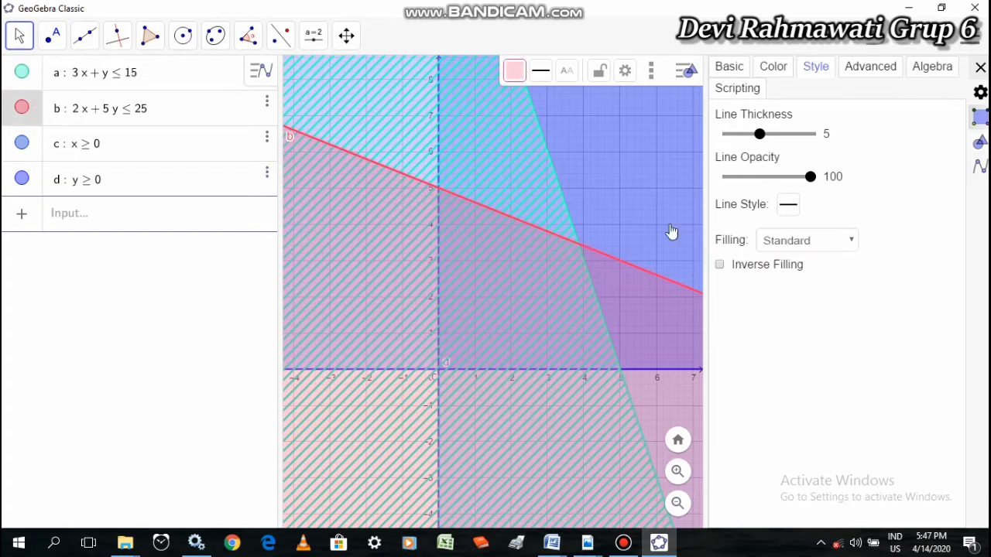
click(855, 243)
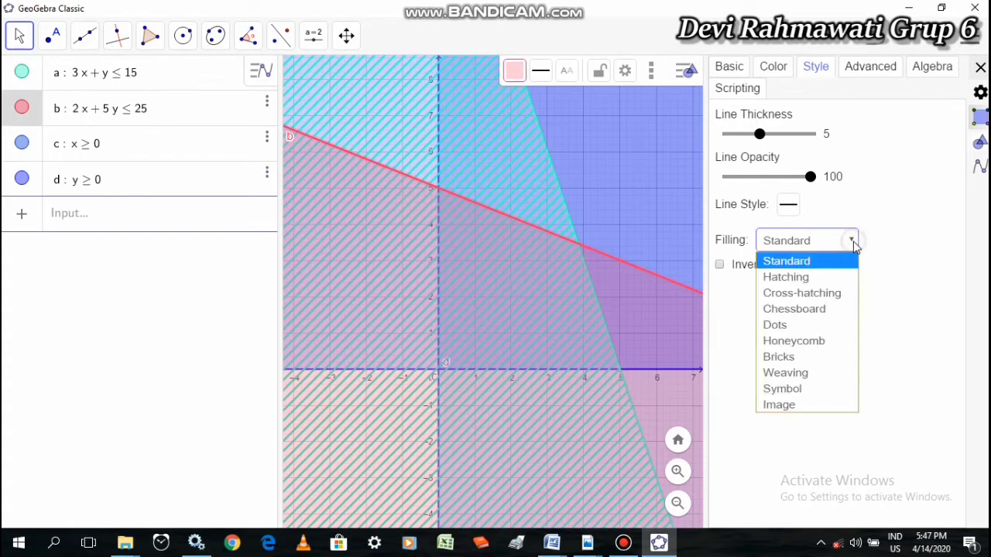
click(806, 277)
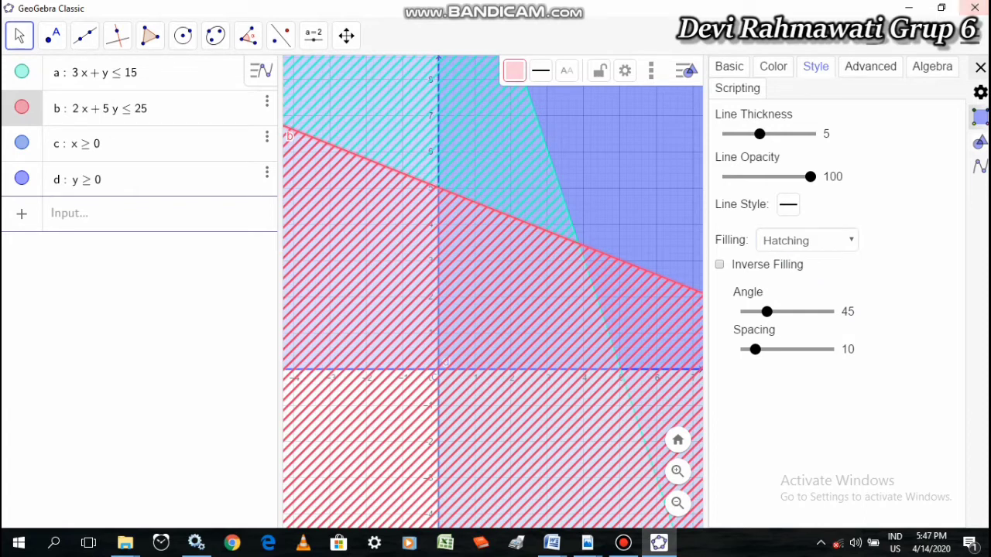
click(980, 68)
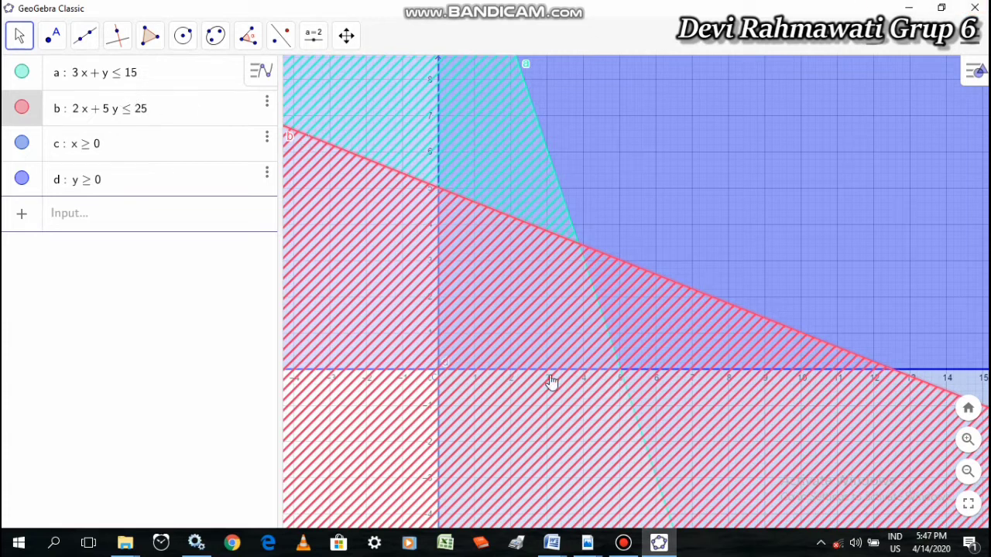
Enter the boundary line of the first constraint as the equation 3x + y = 15
click(82, 214)
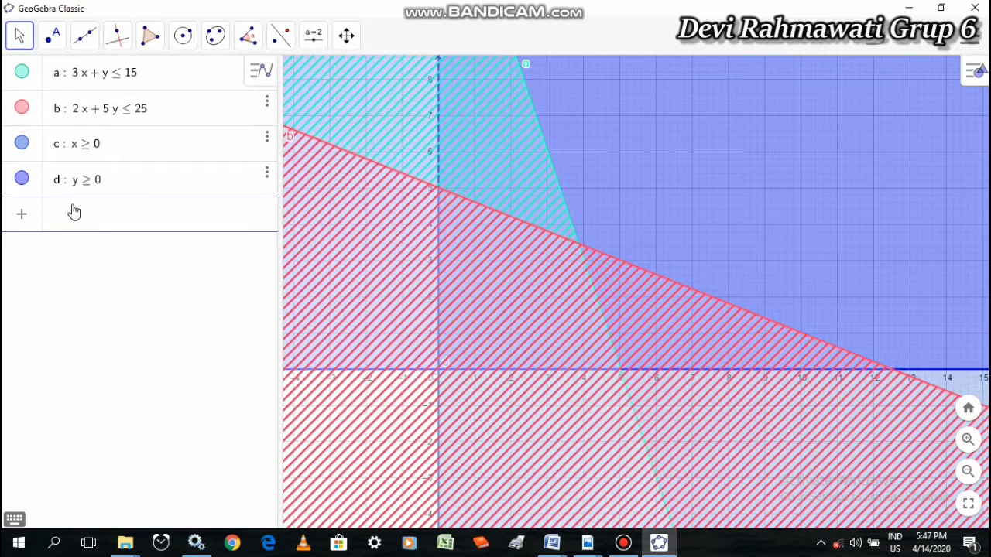
text(3x )
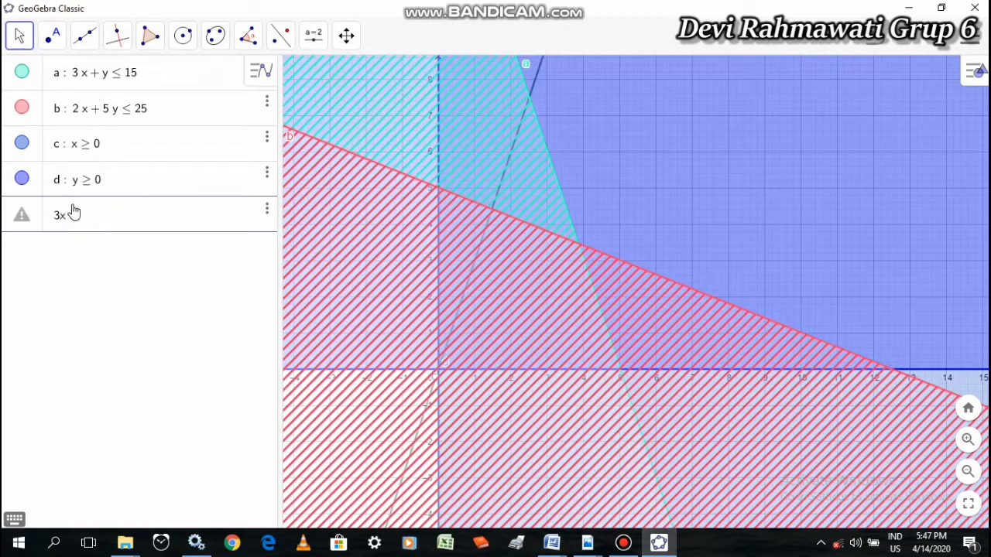
text(+ y = )
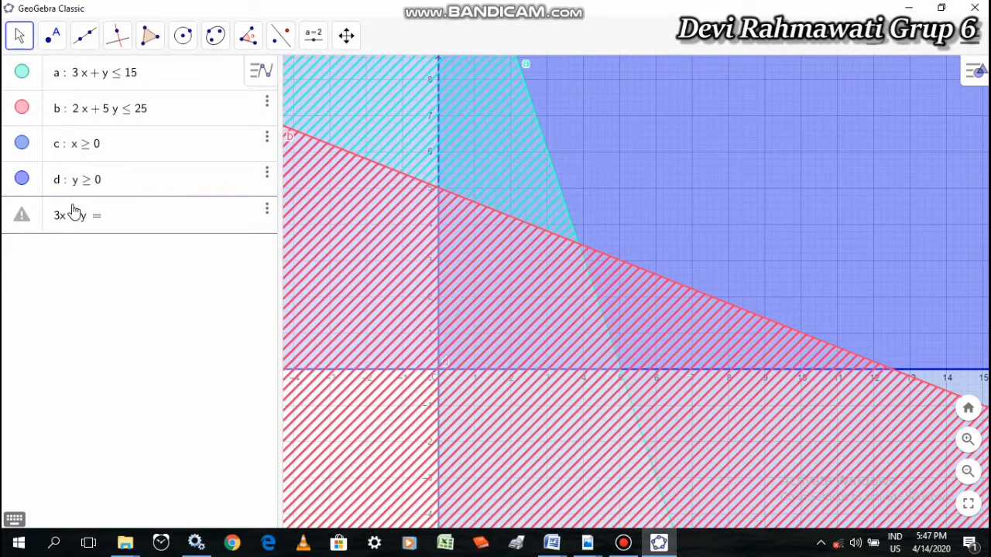
text(15)
key(Return)
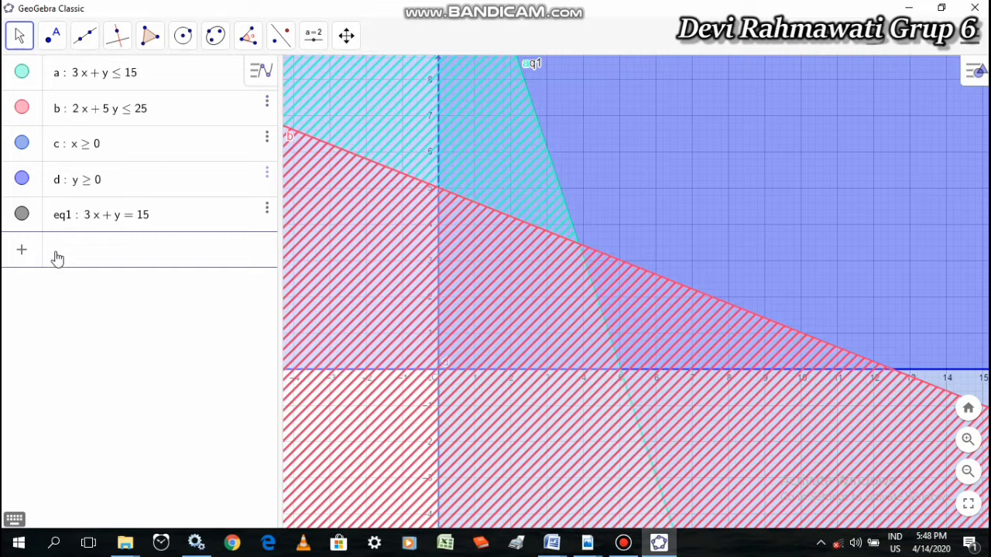
Enter the boundary line of the second constraint as the equation 2x + 5y = 25
text(2x)
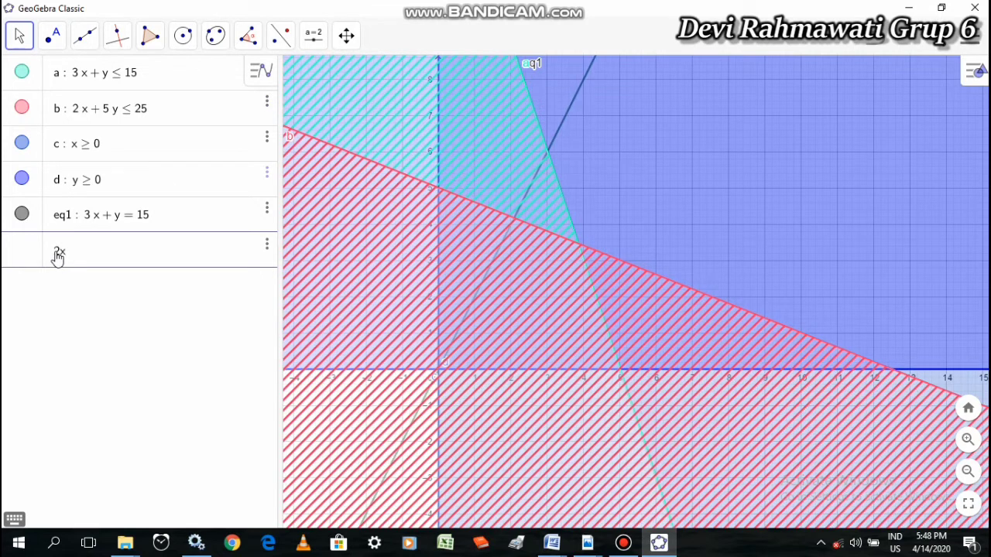
text( +5)
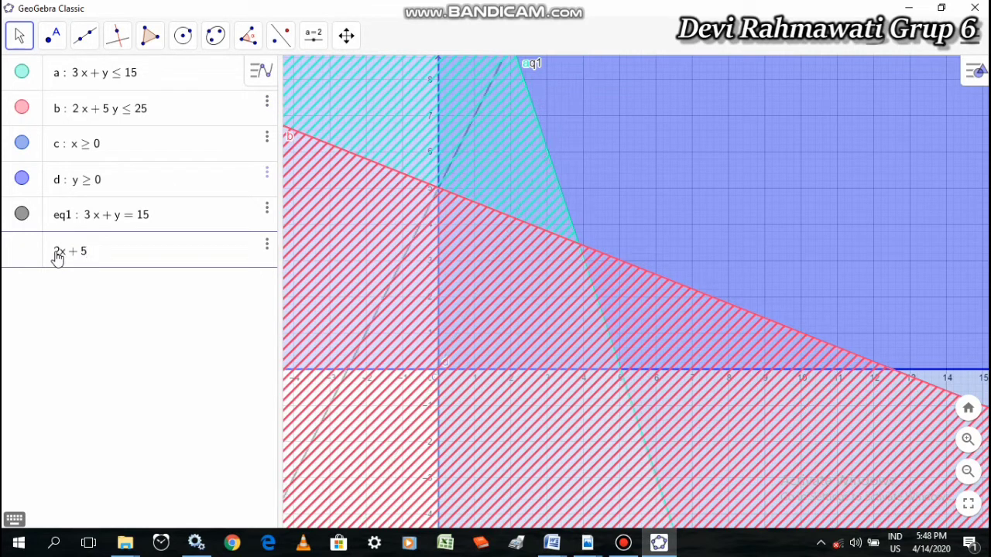
text(7)
key(BackSpace)
text(y)
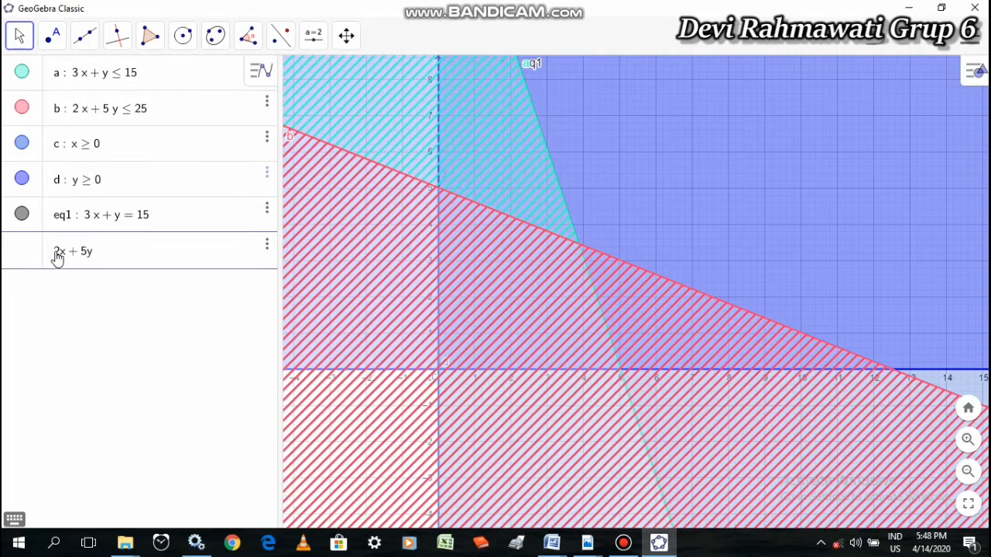
text( = 25)
key(Return)
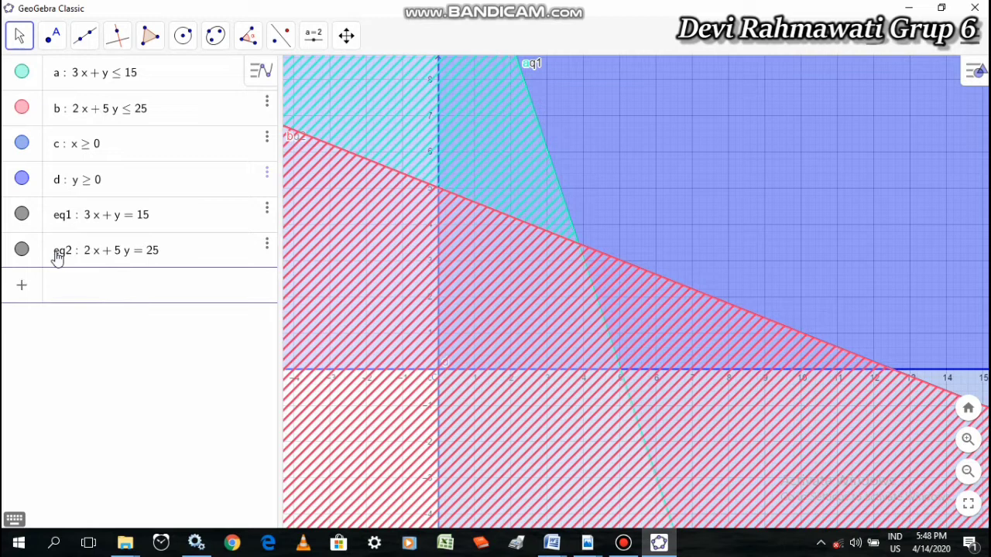
Enter the boundary lines of the non-negativity constraints as the equations x = 0 and y = 0
text(x = 0)
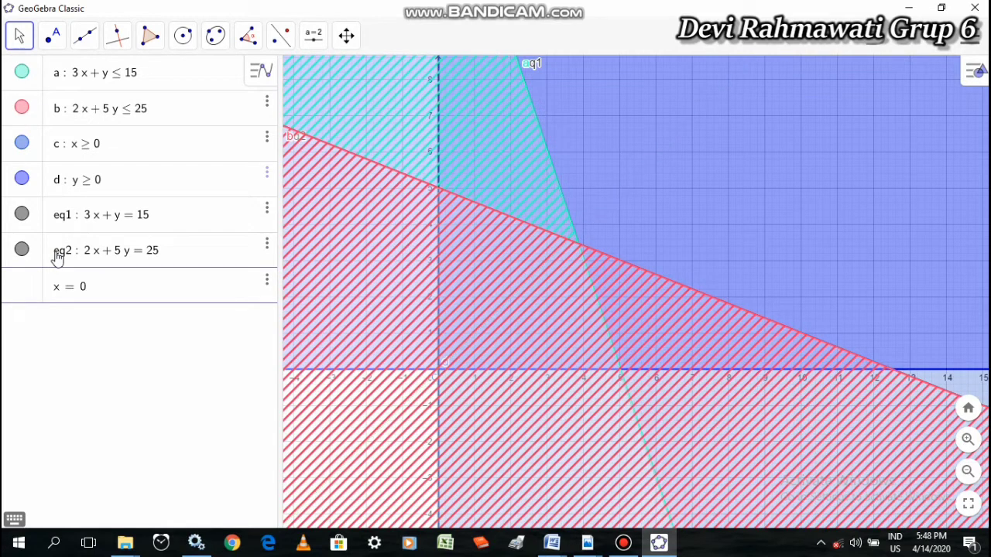
key(Return)
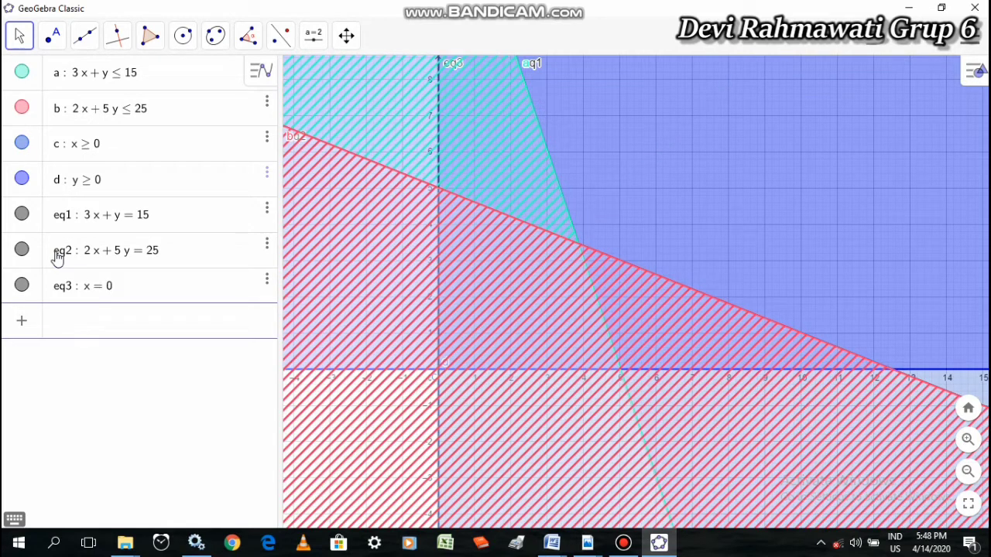
text(y = 0)
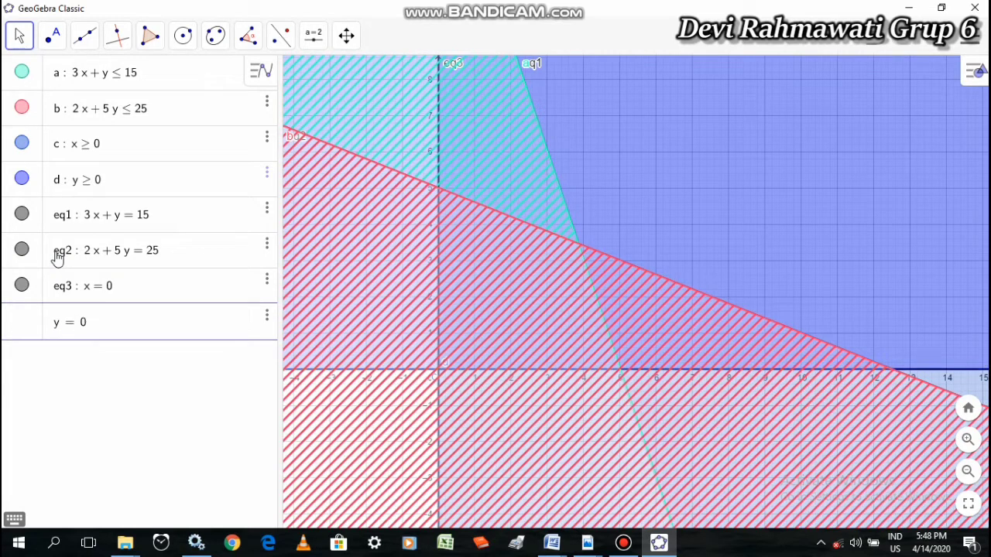
key(Return)
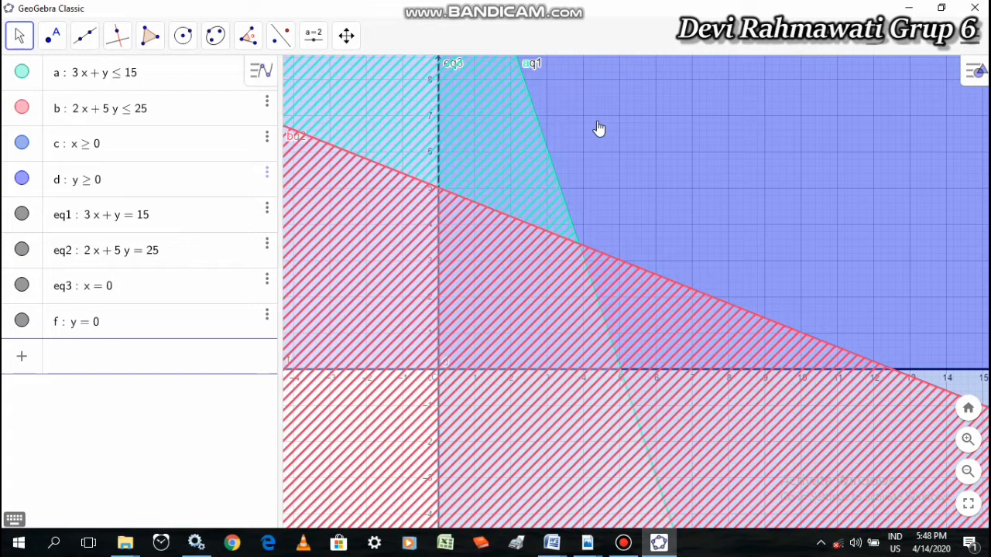
Examine the feasible region and its corners up close, where the two constraint lines and the axes meet
click(346, 38)
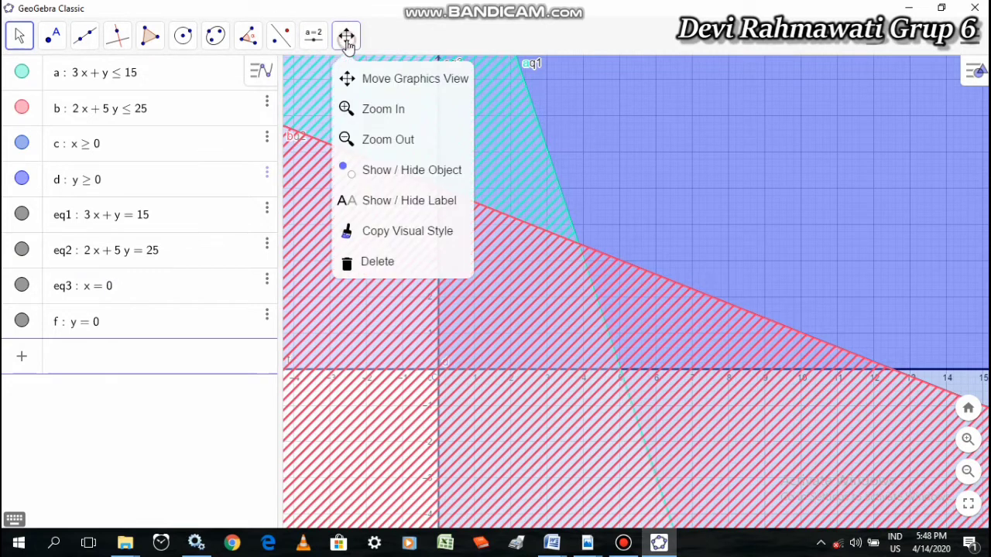
click(387, 80)
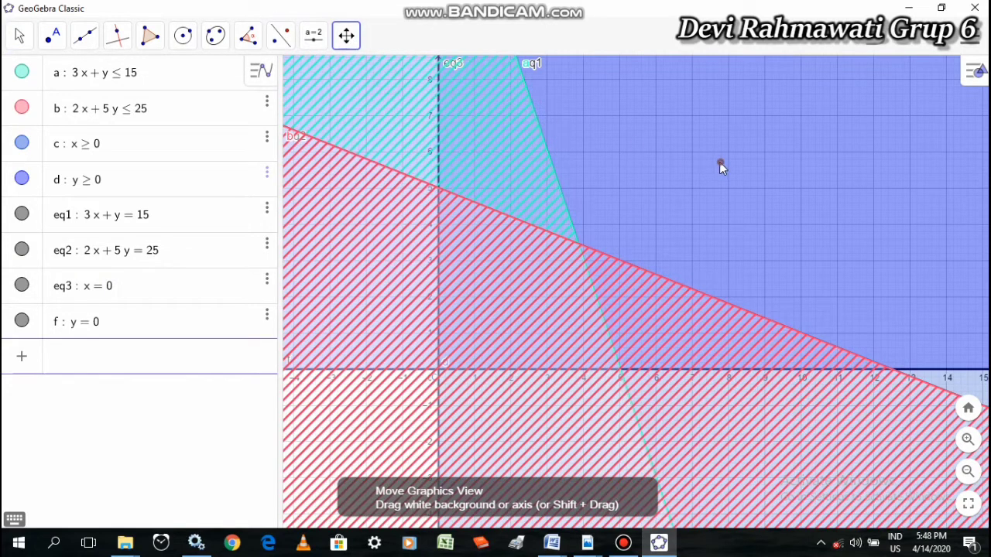
drag(720, 164, 666, 156)
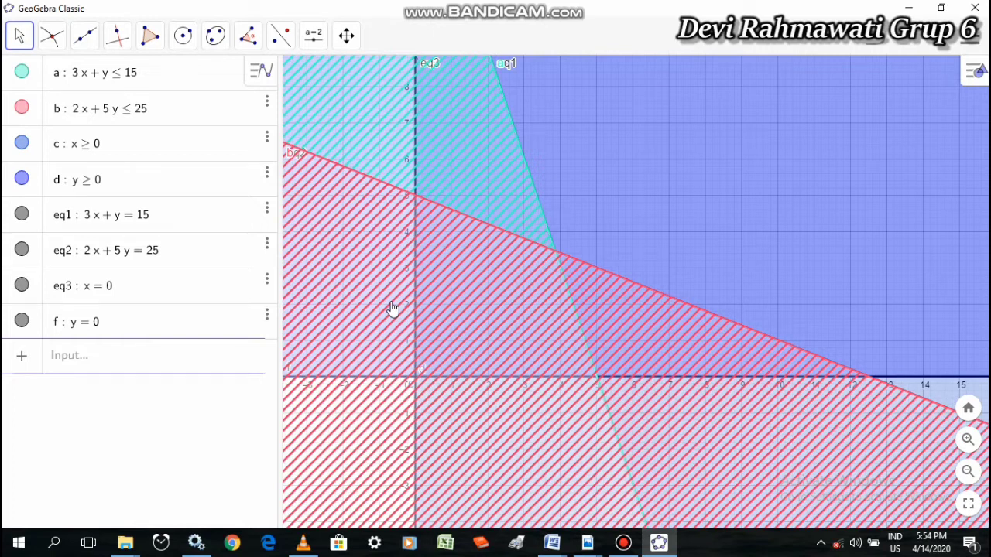
click(968, 438)
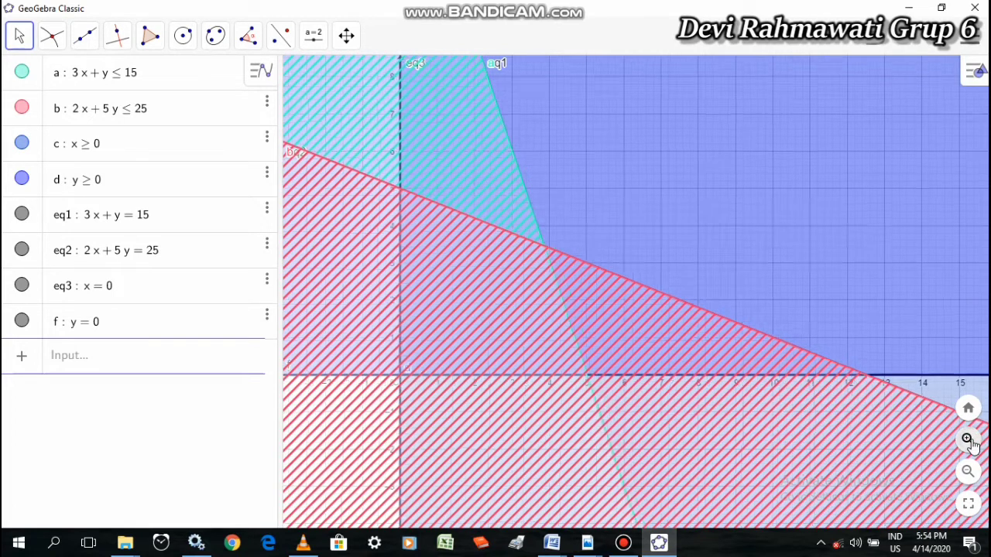
click(967, 439)
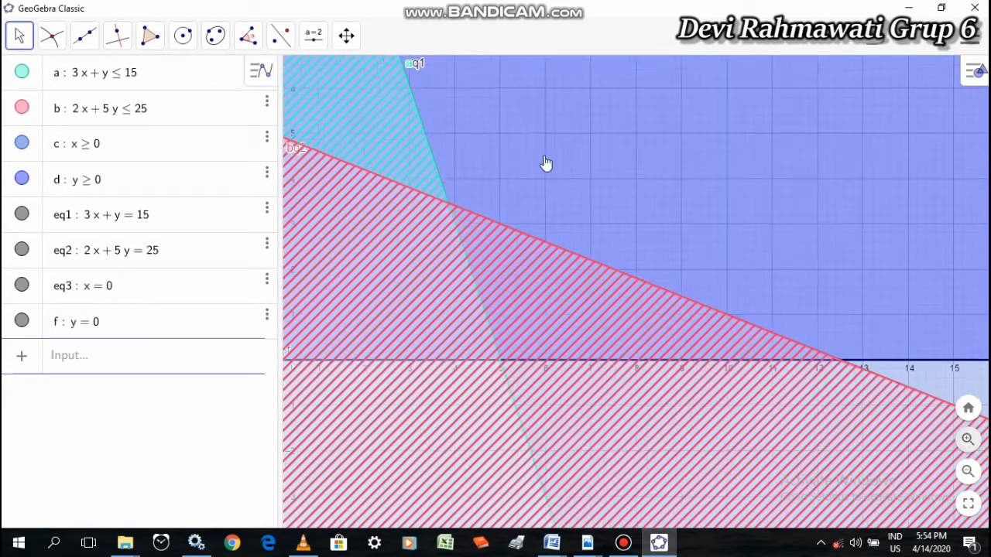
click(346, 36)
click(403, 78)
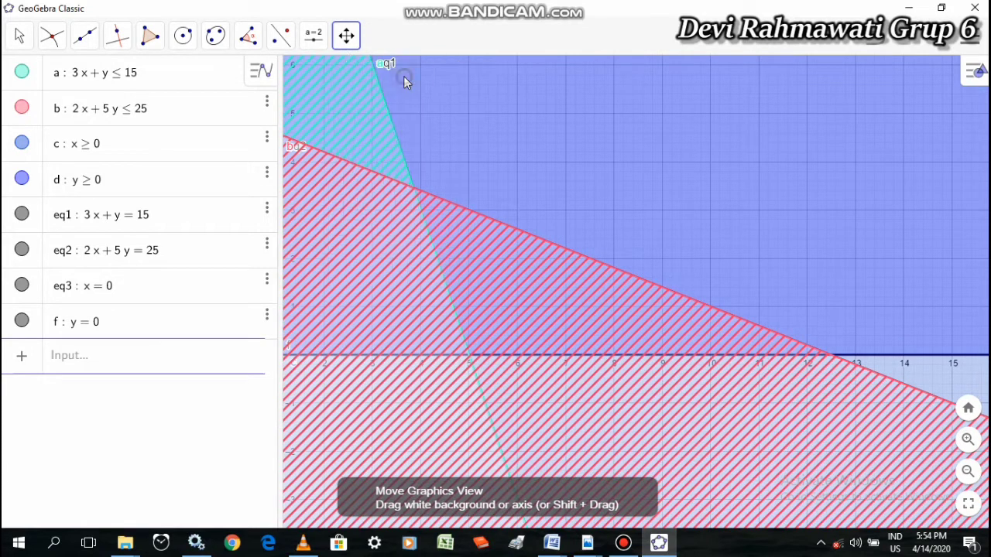
drag(511, 187, 704, 234)
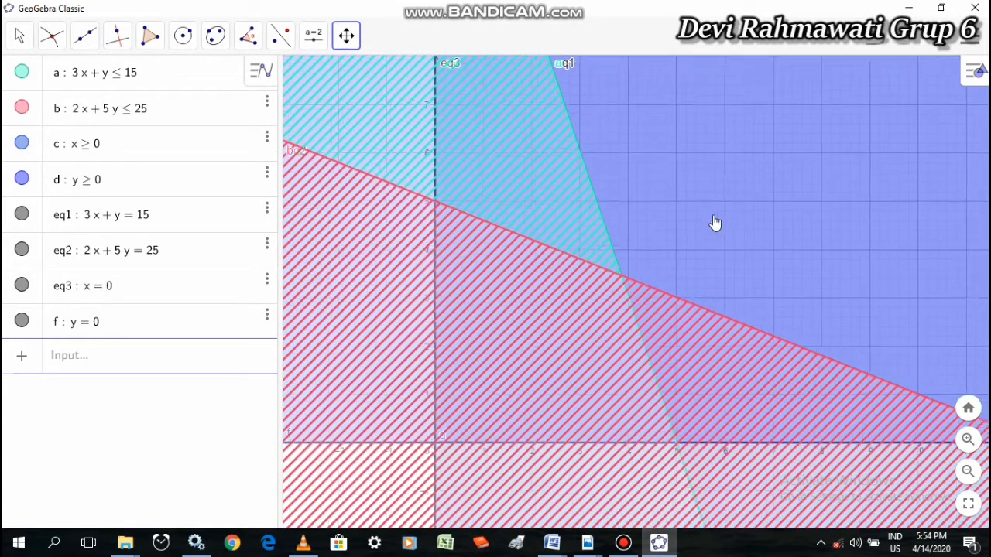
click(967, 439)
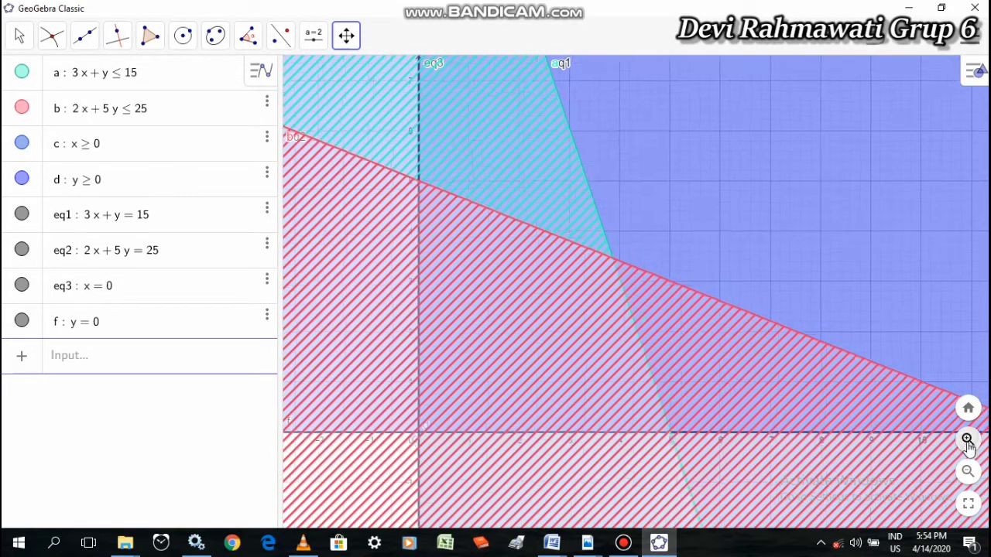
click(968, 440)
drag(592, 174, 741, 194)
click(968, 439)
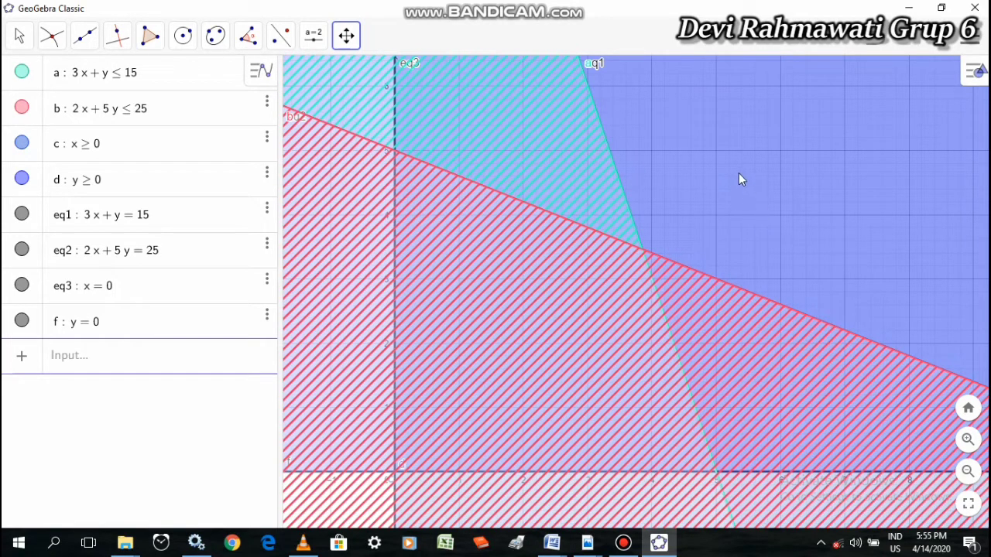
click(968, 439)
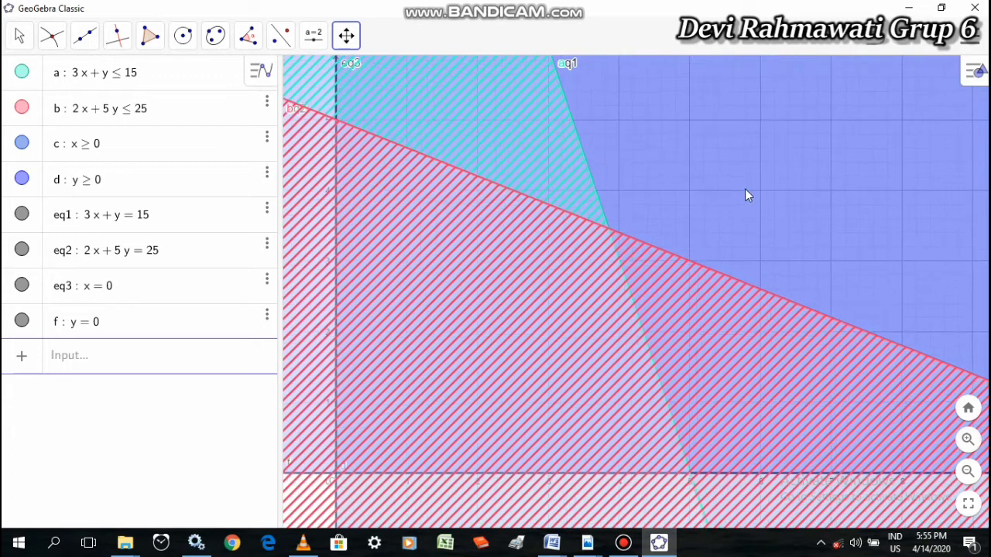
drag(744, 188, 790, 190)
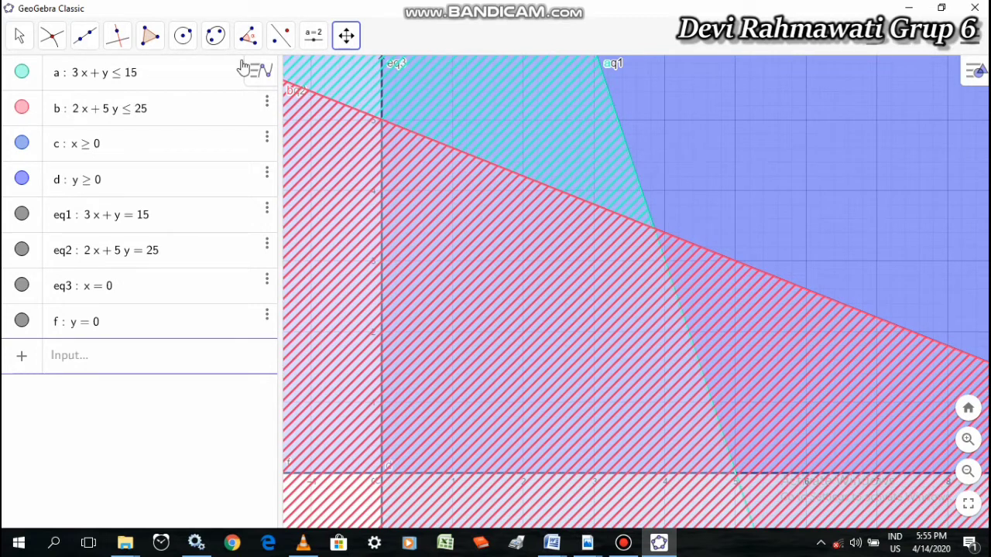
Create intersection points at the four feasible-region corners: eq2 with eq3, eq1 with eq2, eq1 with f, and eq3 with f
click(48, 41)
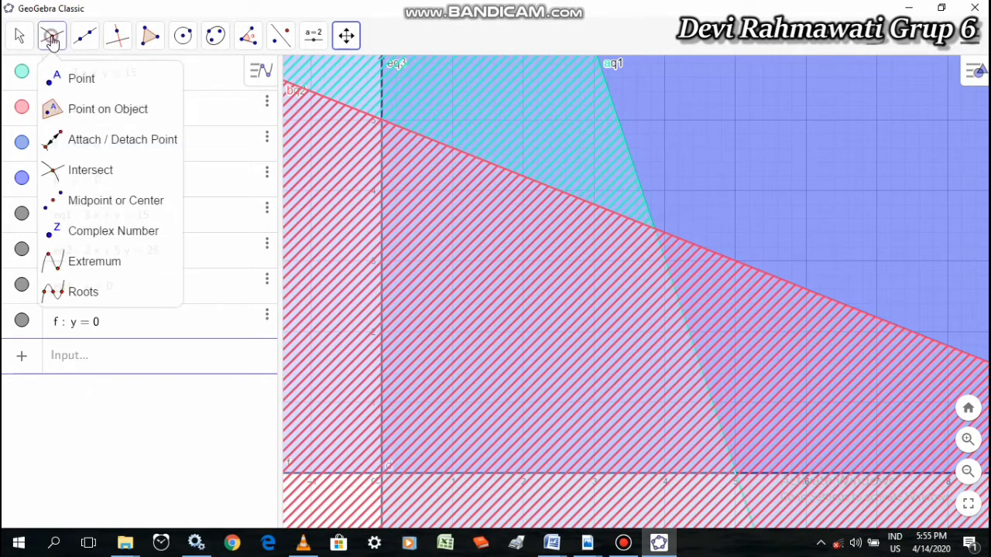
click(94, 176)
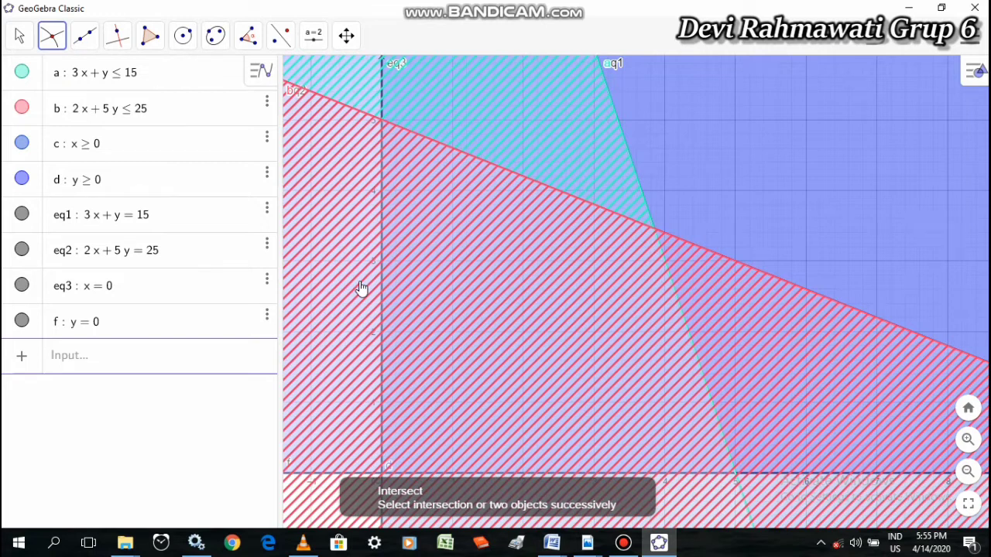
click(381, 121)
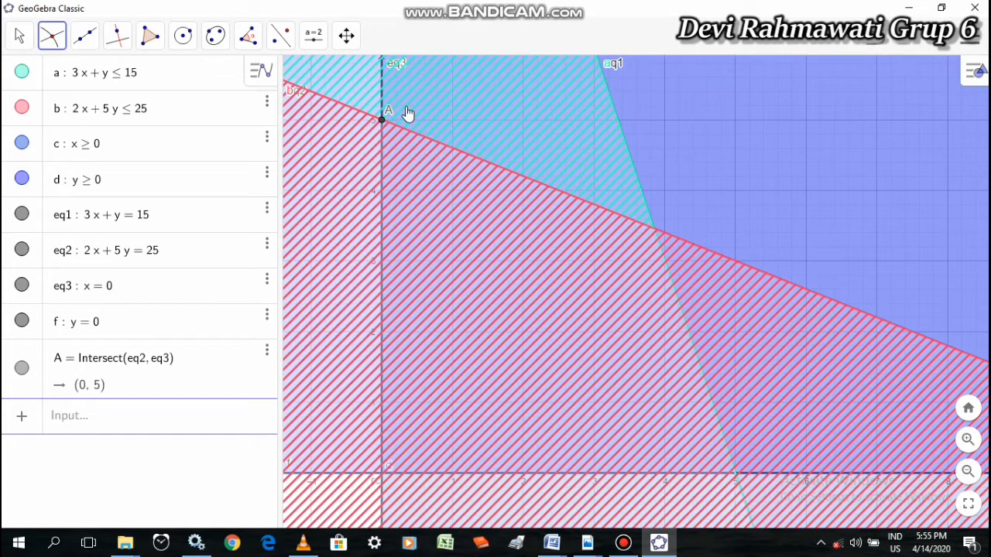
click(654, 231)
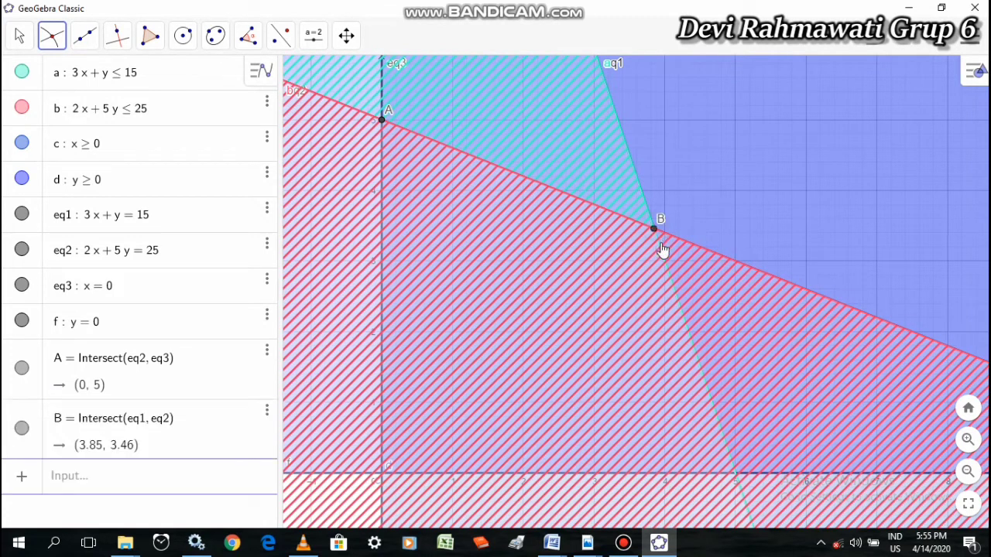
click(736, 474)
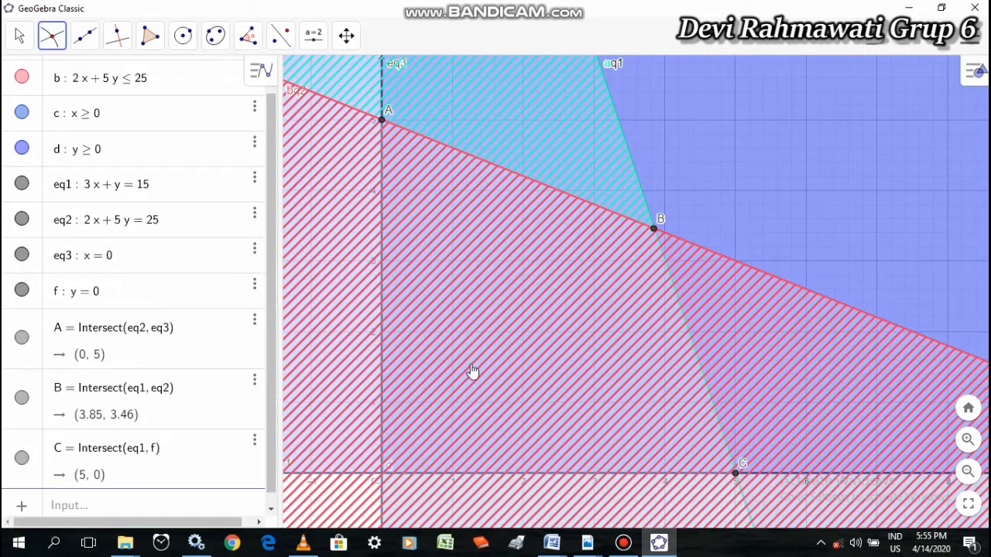
click(382, 474)
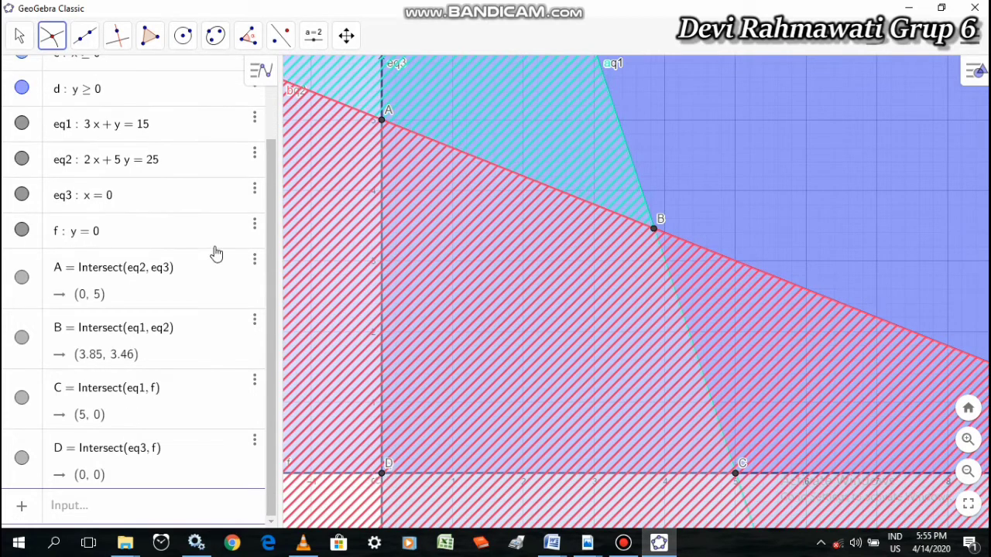
click(19, 37)
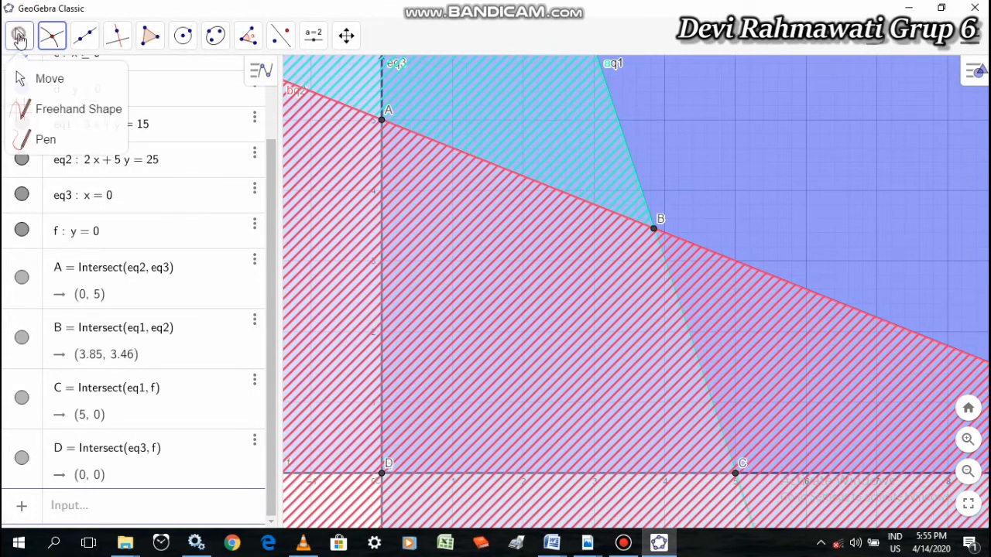
click(52, 35)
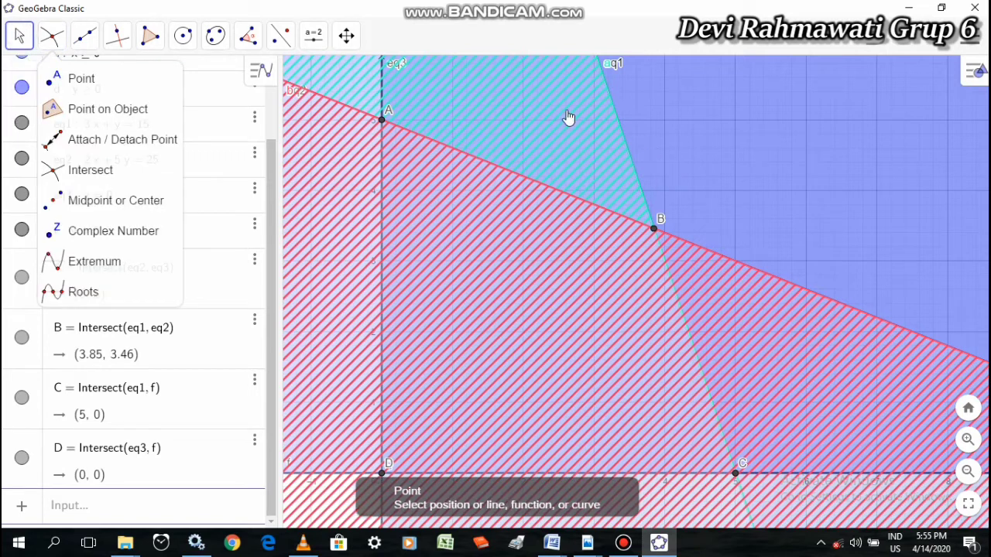
click(20, 35)
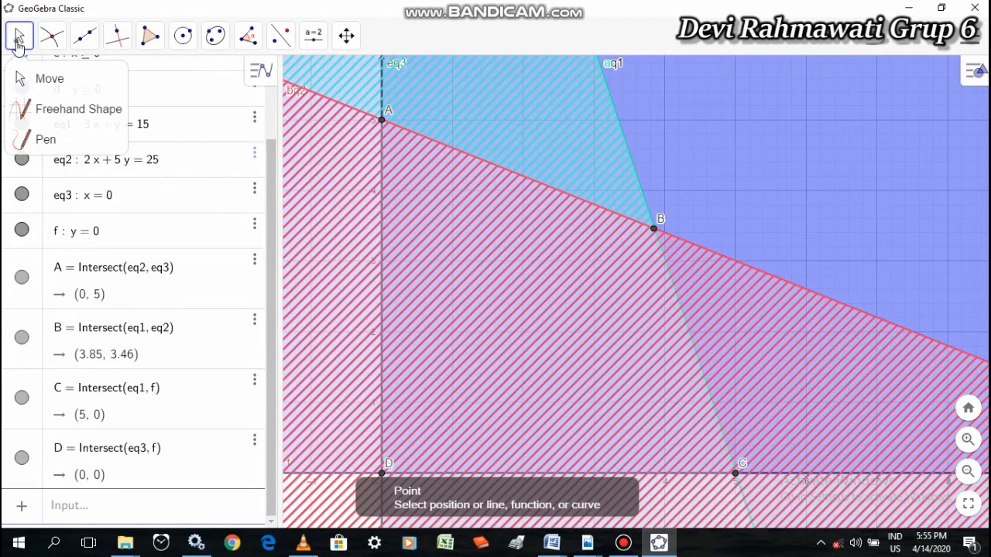
click(20, 36)
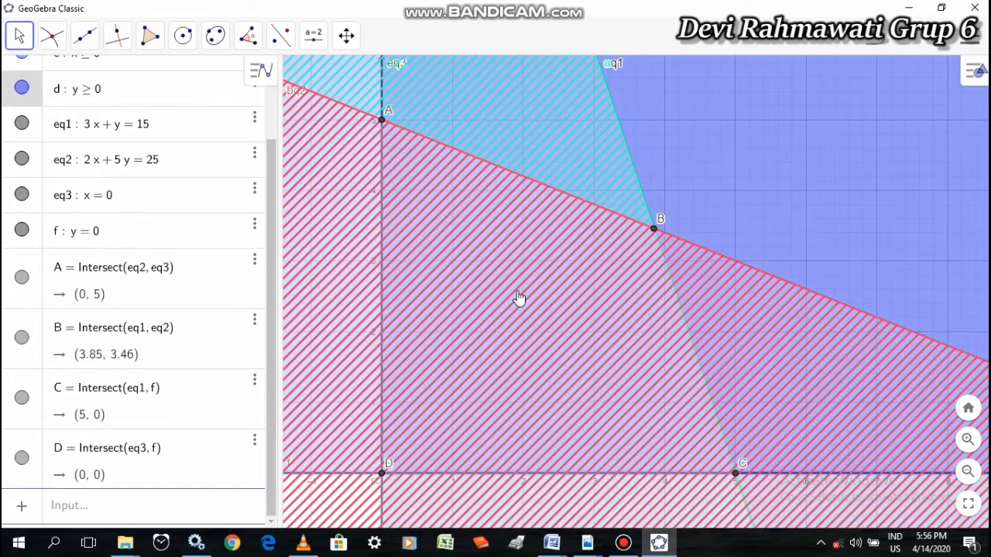
Draw a polygon over the feasible region through the vertices A, B, C and D, closing it at A
click(152, 45)
click(184, 80)
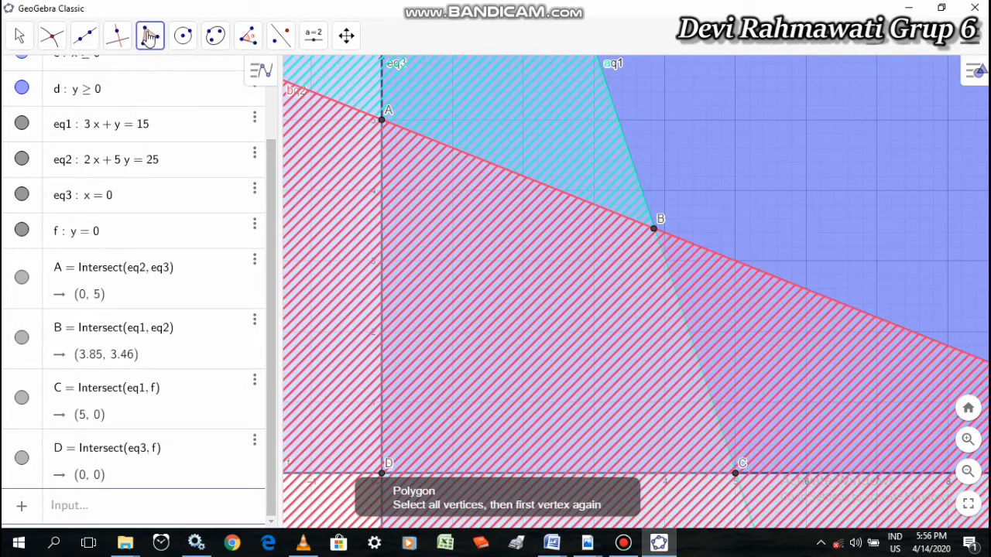
click(382, 122)
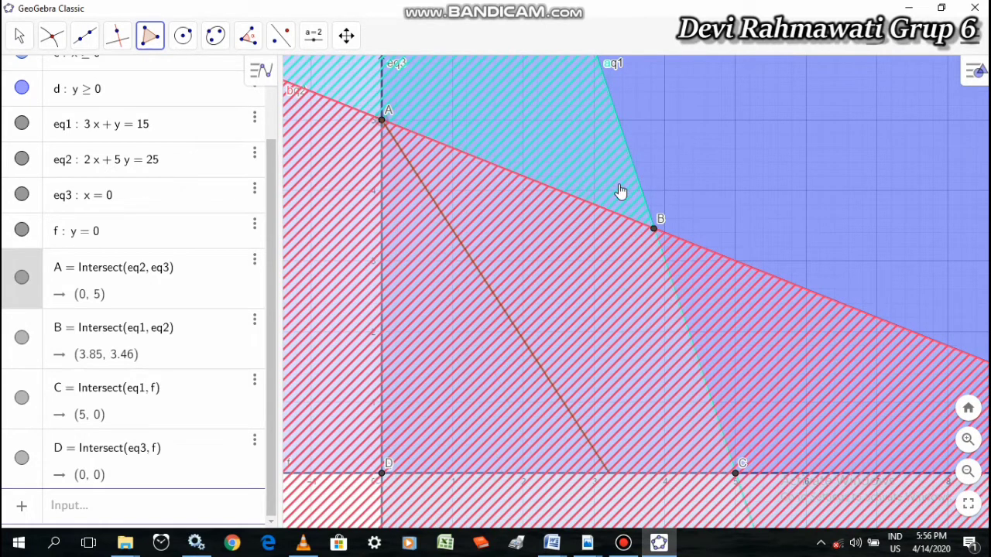
click(655, 231)
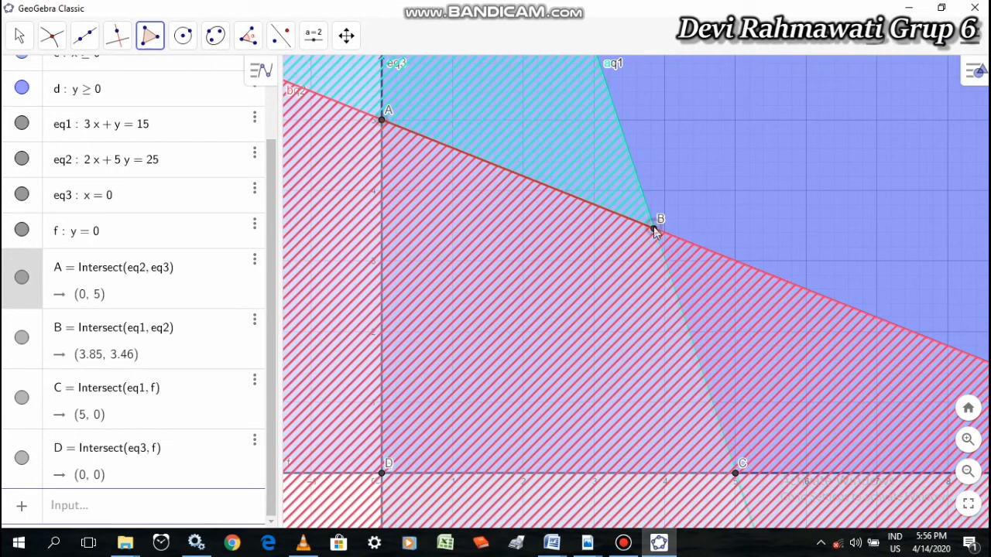
click(734, 475)
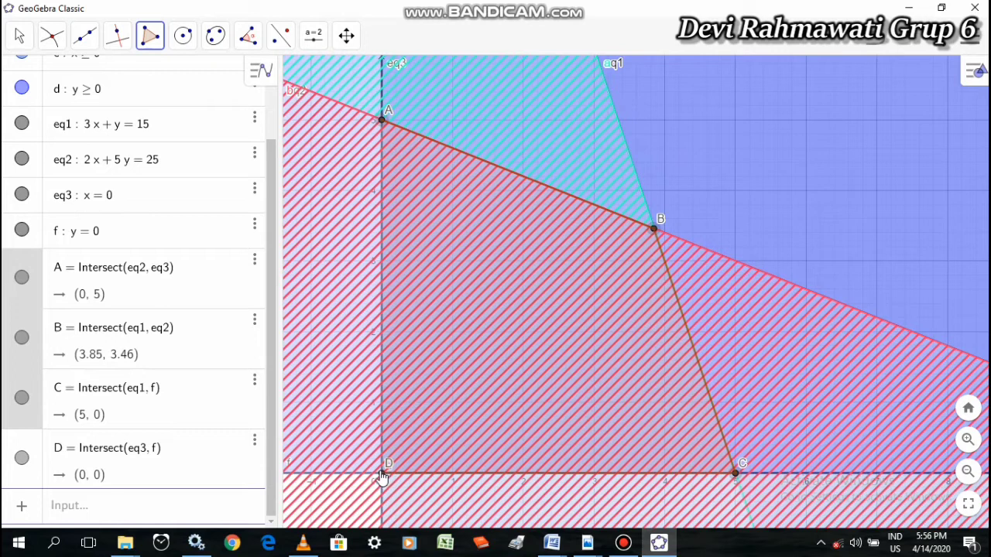
click(383, 474)
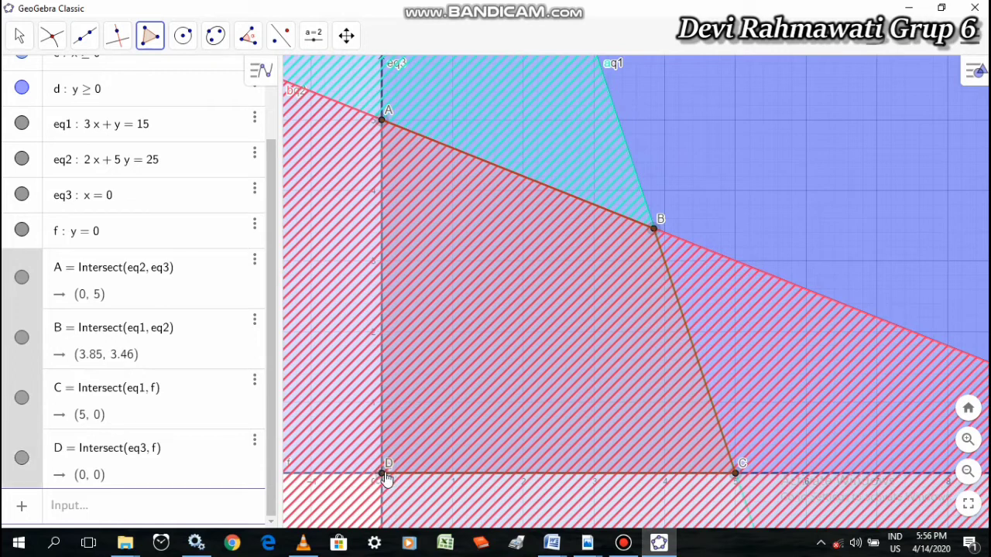
click(381, 123)
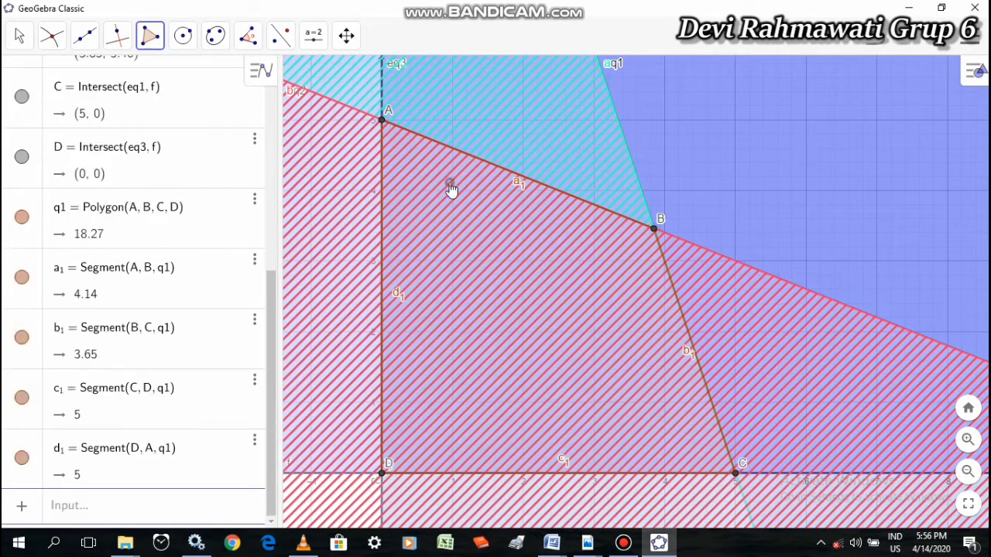
click(451, 190)
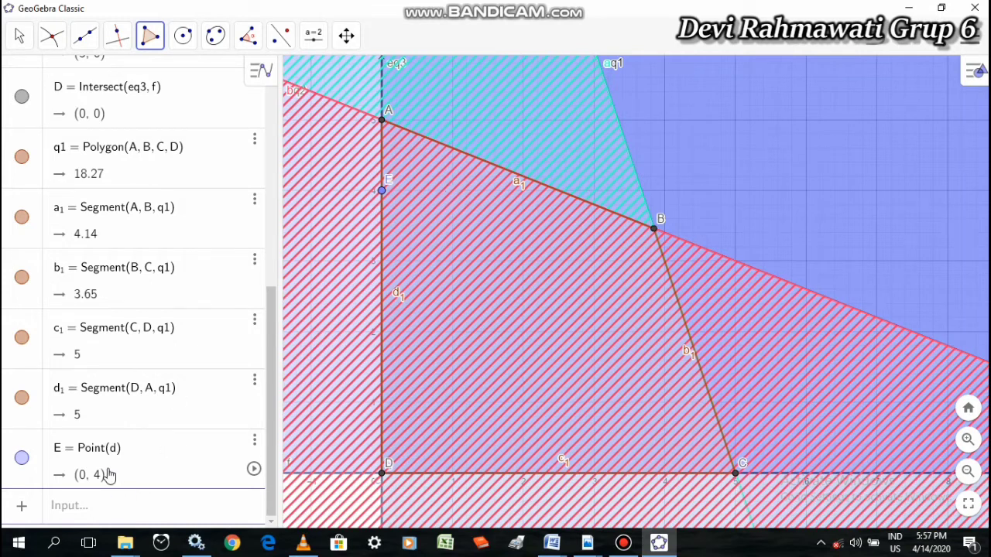
Check the objective function in the assignment PDF, and return to GeoGebra to draft the expression NA = 30x(A) + 20y + 5
click(75, 507)
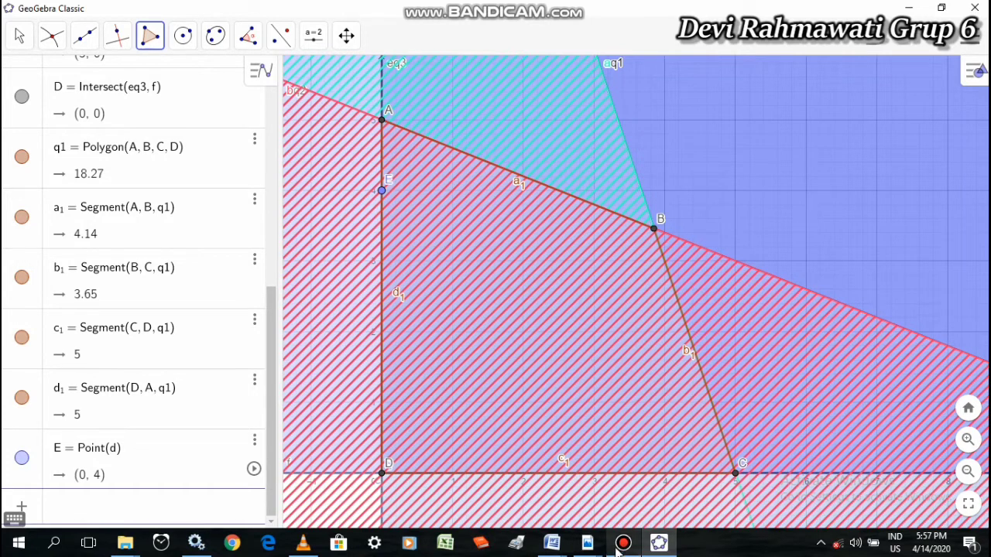
mouse_move(587, 544)
click(736, 464)
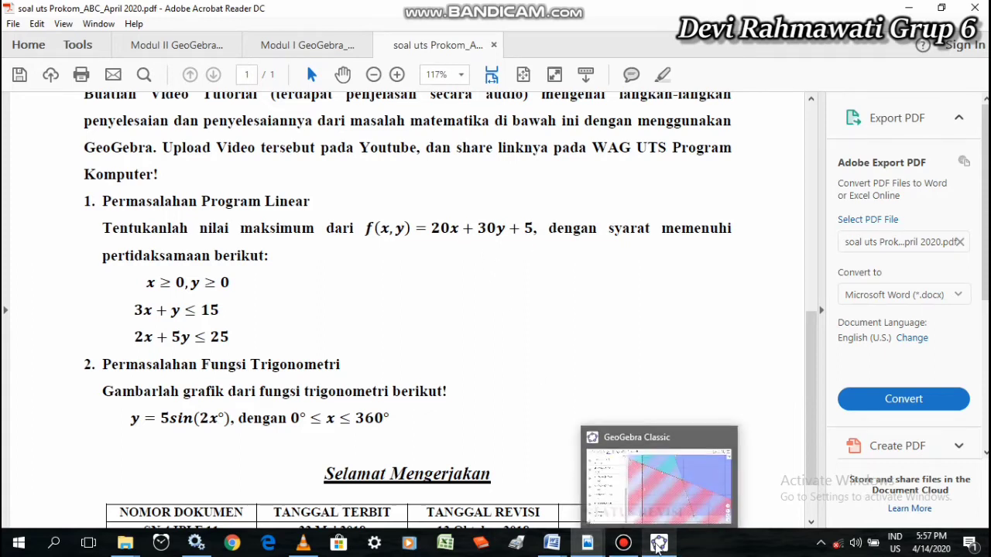
click(657, 544)
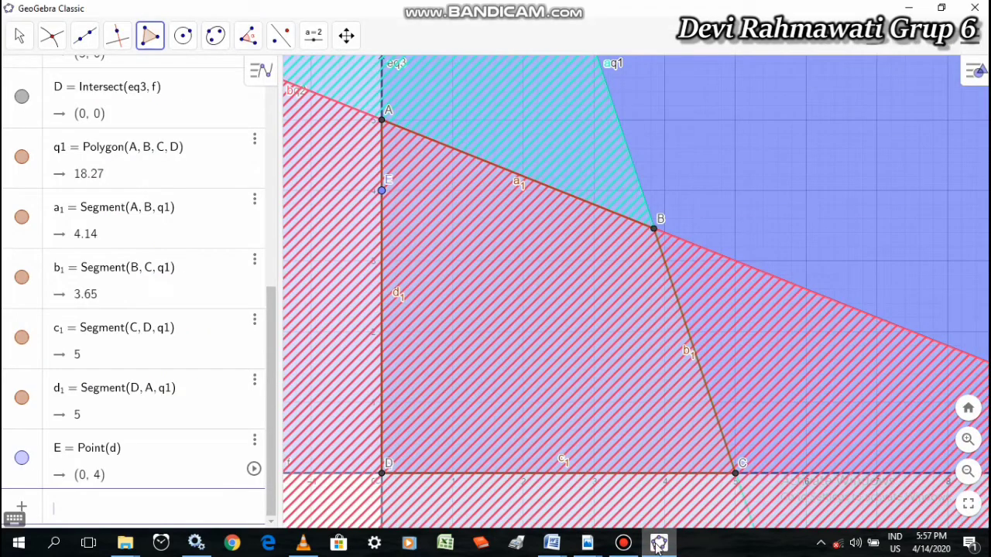
click(75, 505)
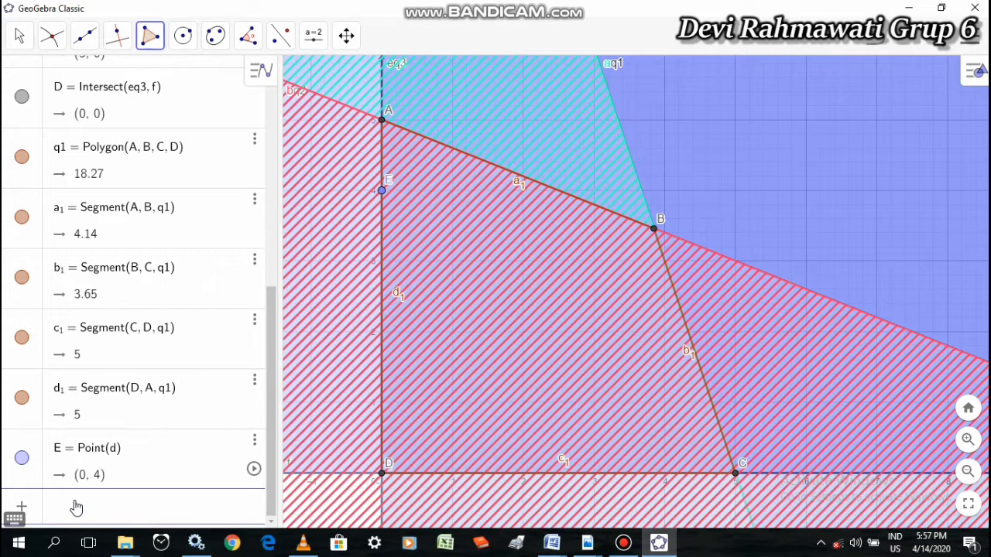
text(NA =)
text(30x()
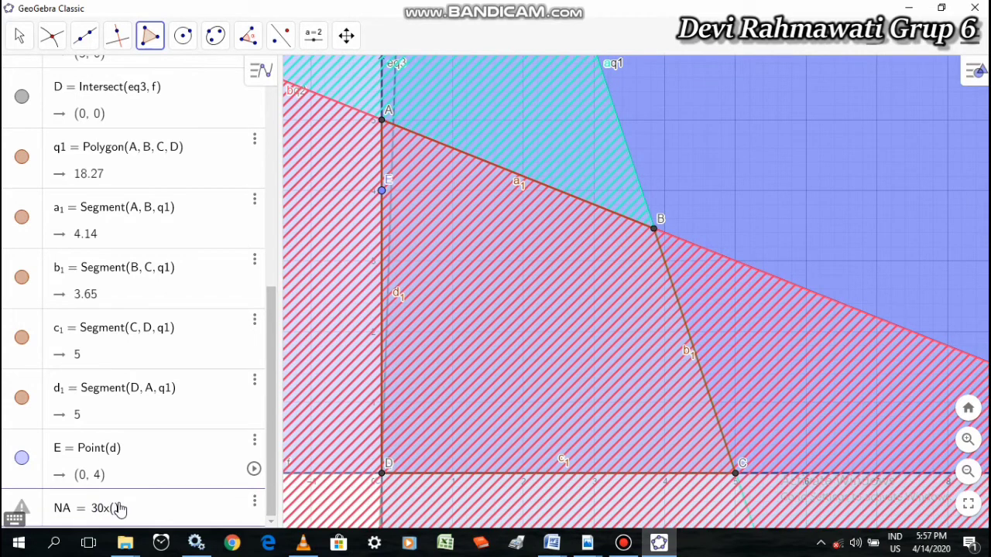
text(A) )
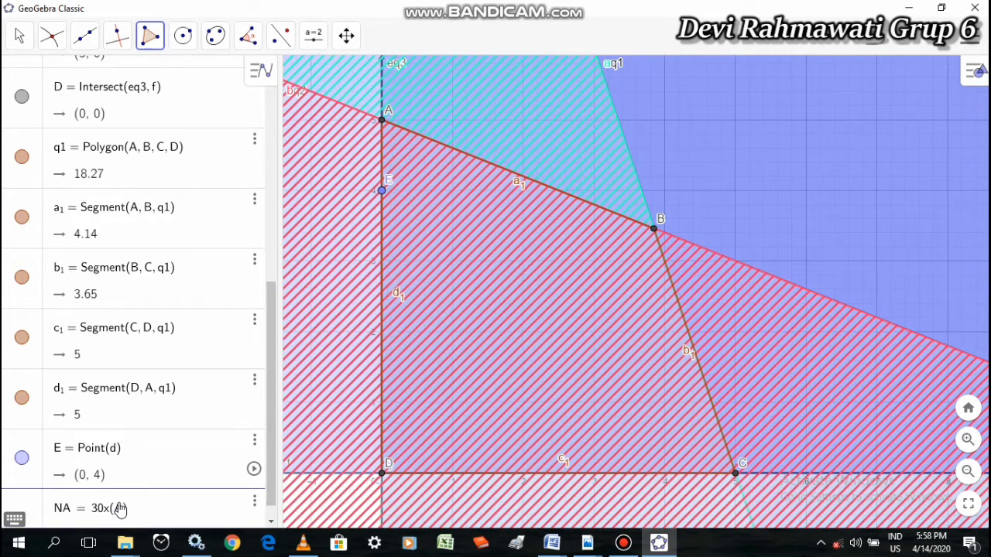
text(+ 20)
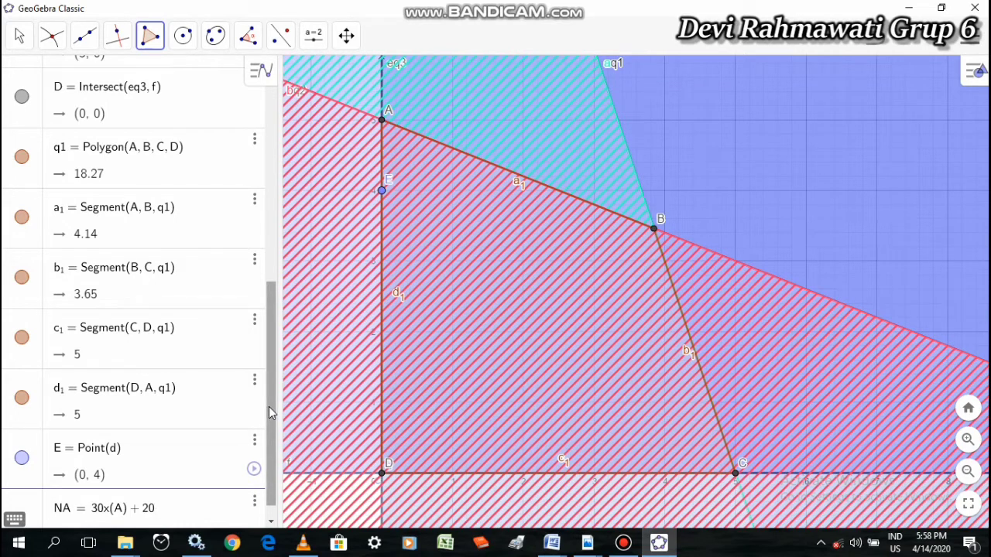
text(y +)
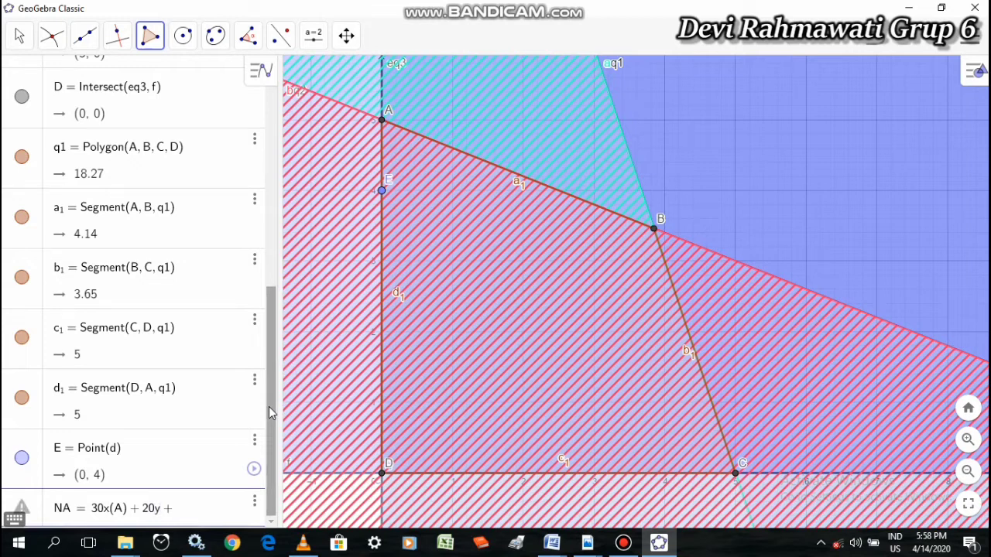
text( 5)
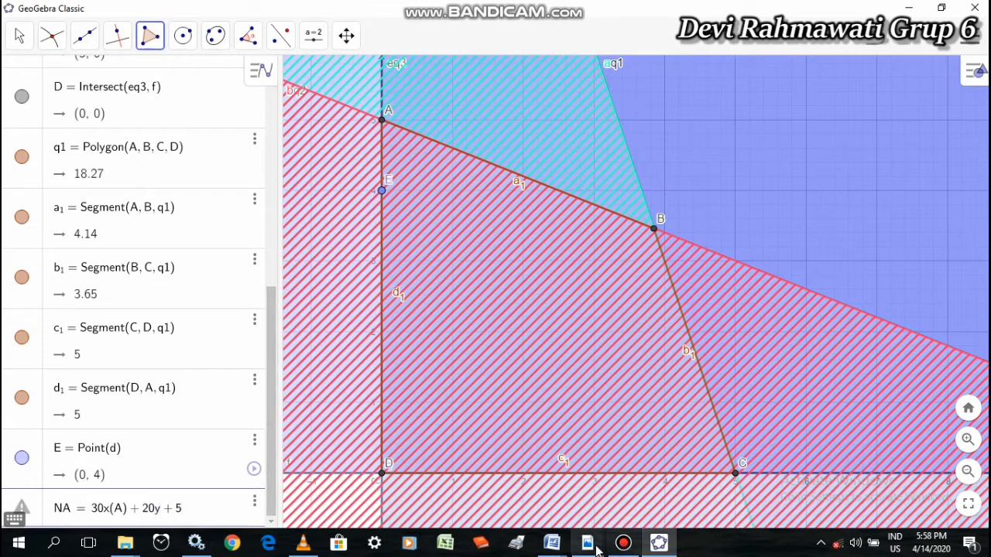
Recheck the objective function in the PDF and correct the coefficients in the NA expression to 20 for x(A) and 30 for y
mouse_move(589, 545)
click(689, 501)
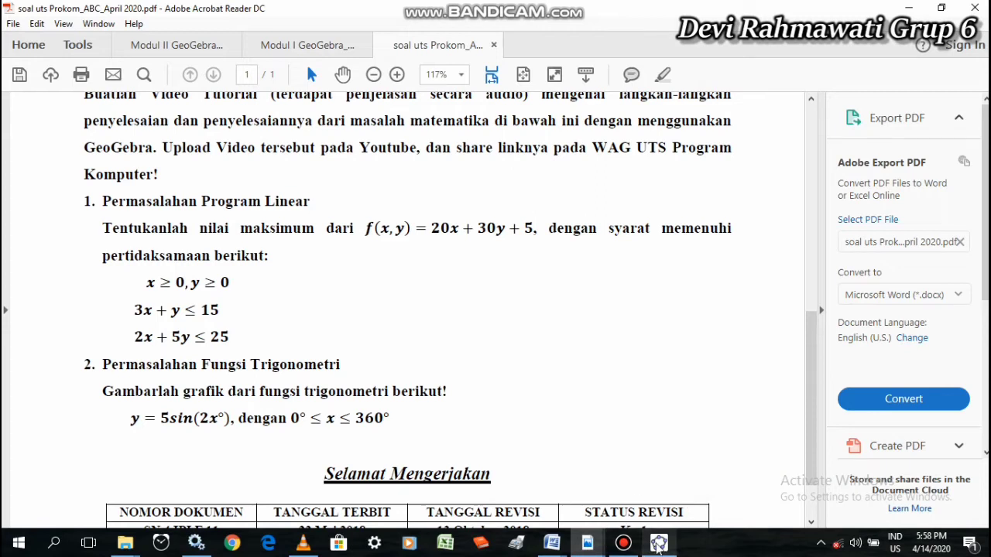
click(658, 544)
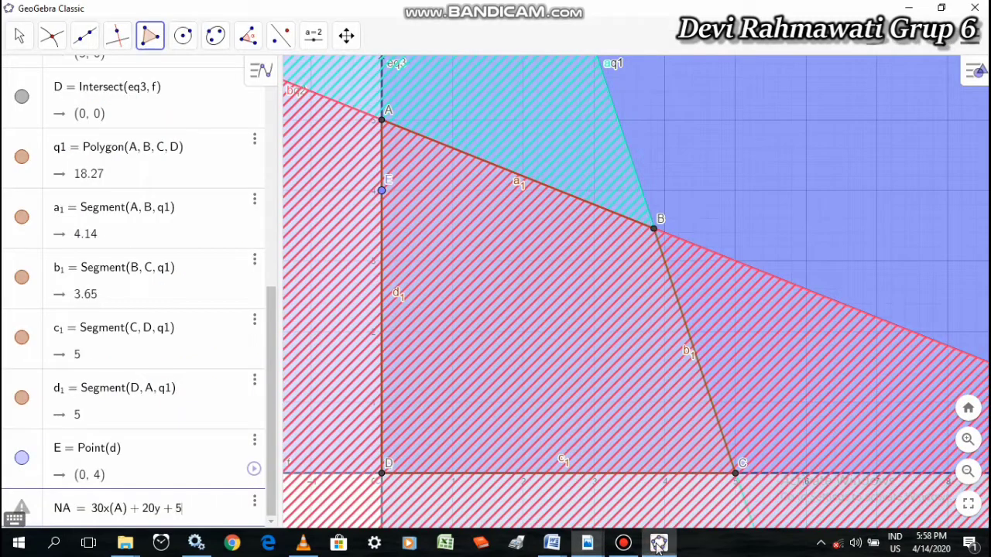
click(104, 514)
key(BackSpace)
key(BackSpace)
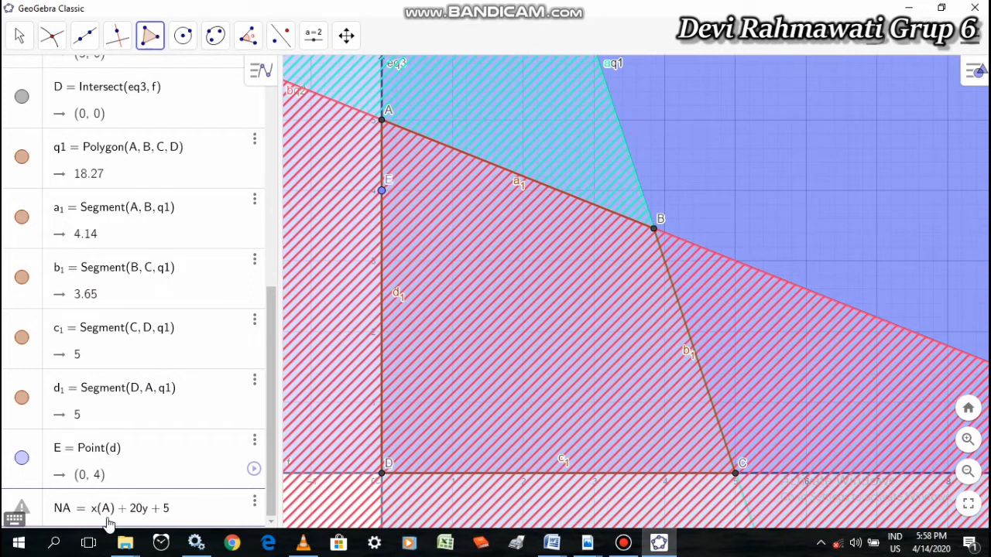
text(20)
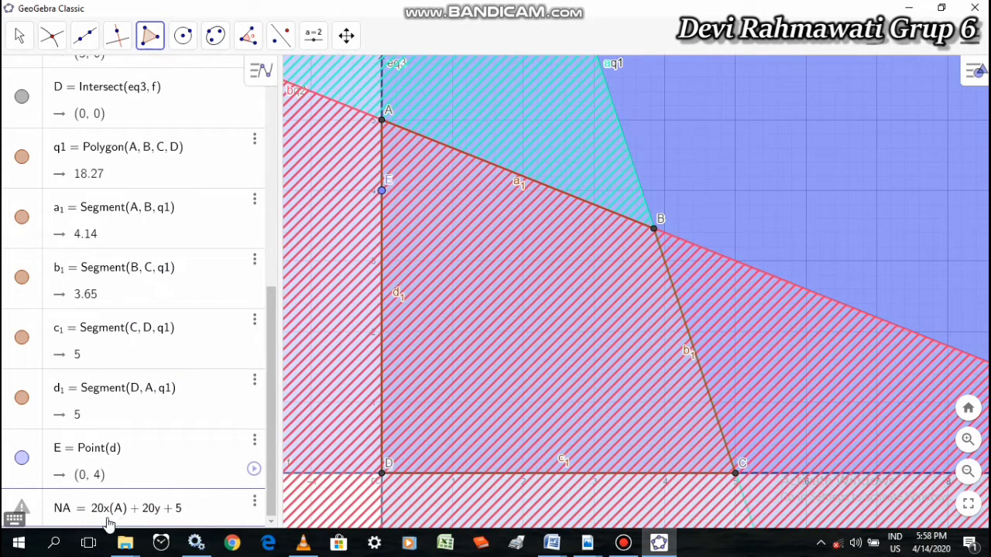
click(151, 514)
key(BackSpace)
text(3)
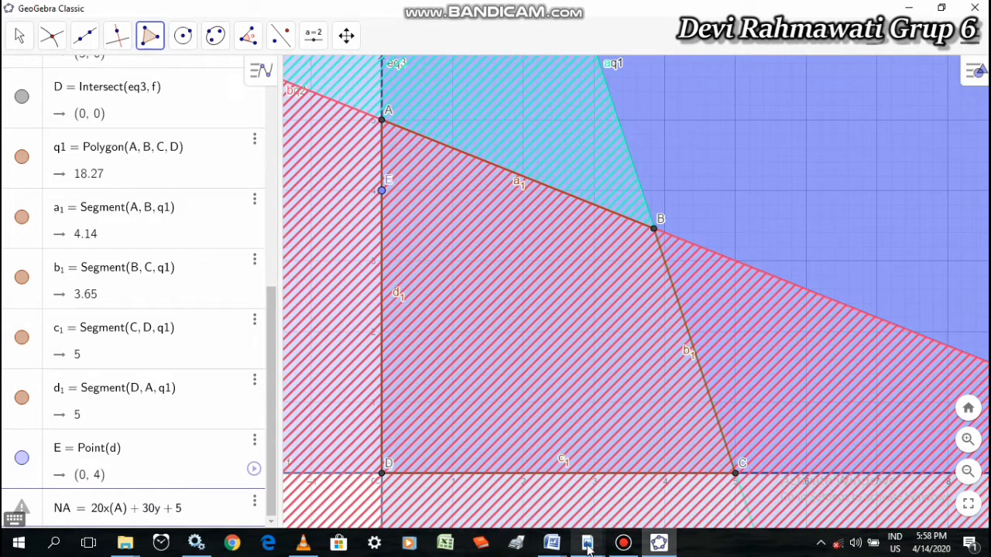
Compare the expression with the PDF once more and complete it in GeoGebra as NA = 20x(A) + 30y(A) + 5
mouse_move(587, 542)
click(735, 453)
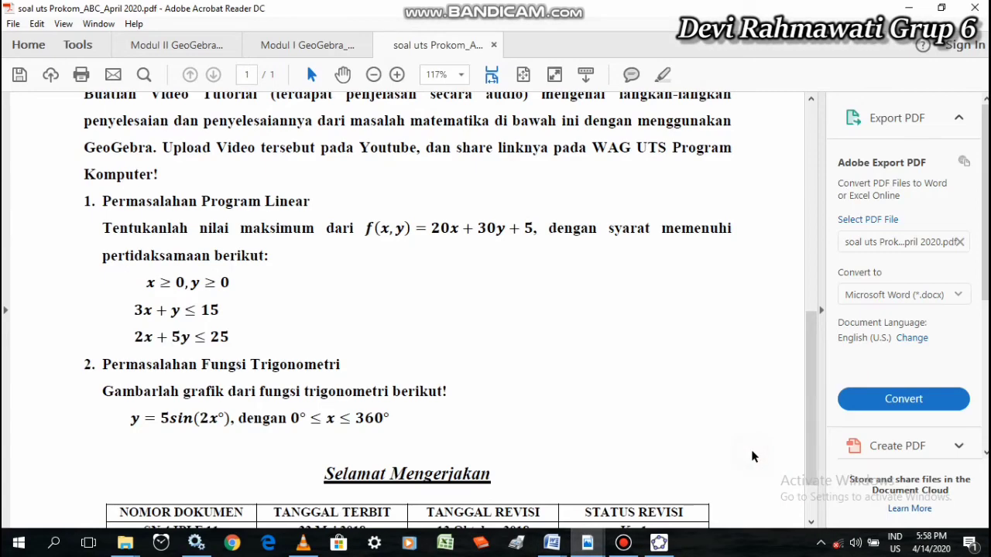
click(658, 542)
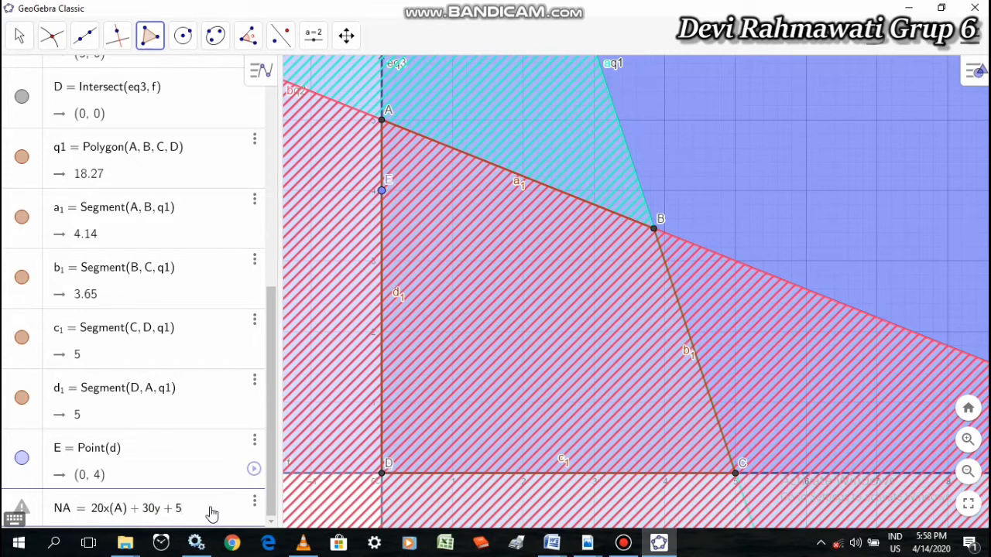
click(160, 508)
text((A)
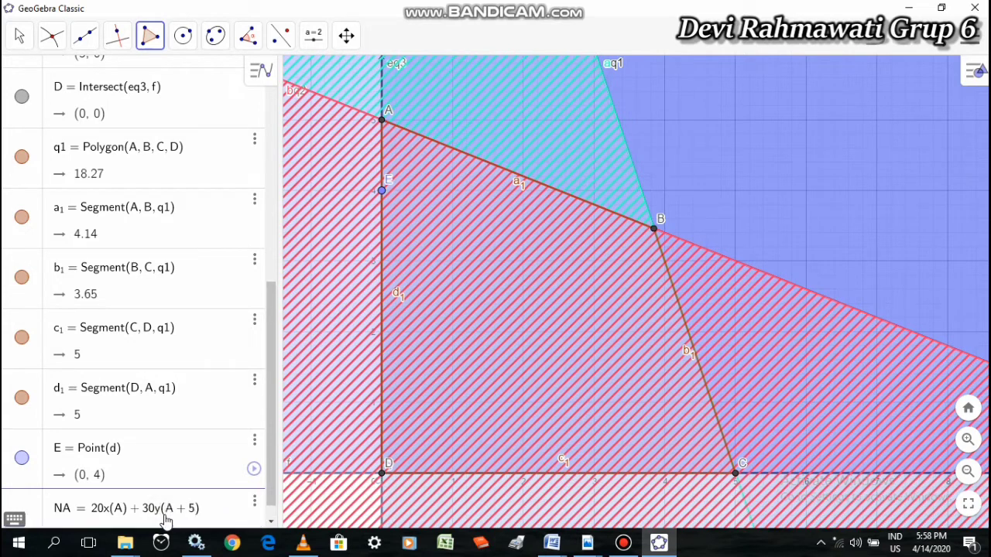
text())
key(Return)
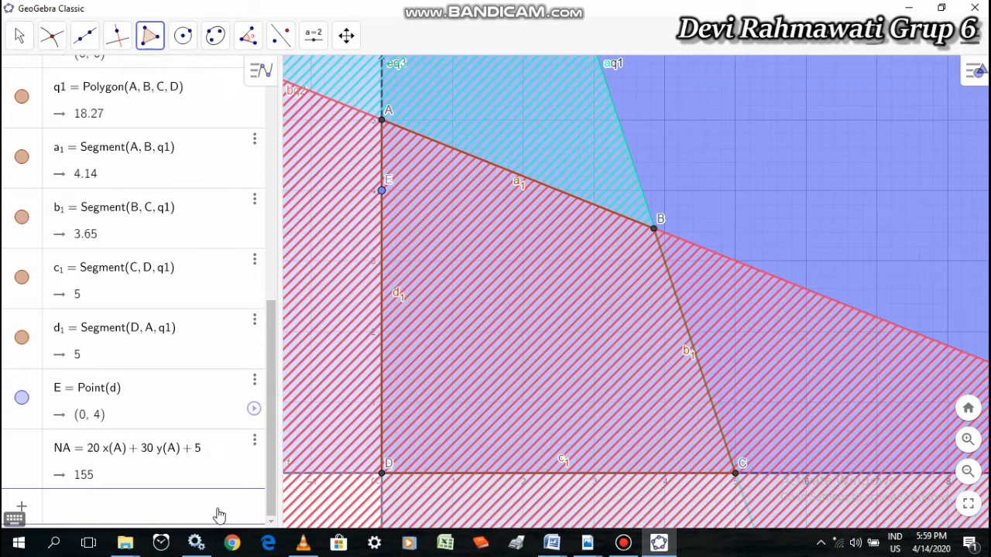
Evaluate the objective function at corner B by entering NB = 20x(B) + 30y(B) + 5
text(NB = 20x(B) )
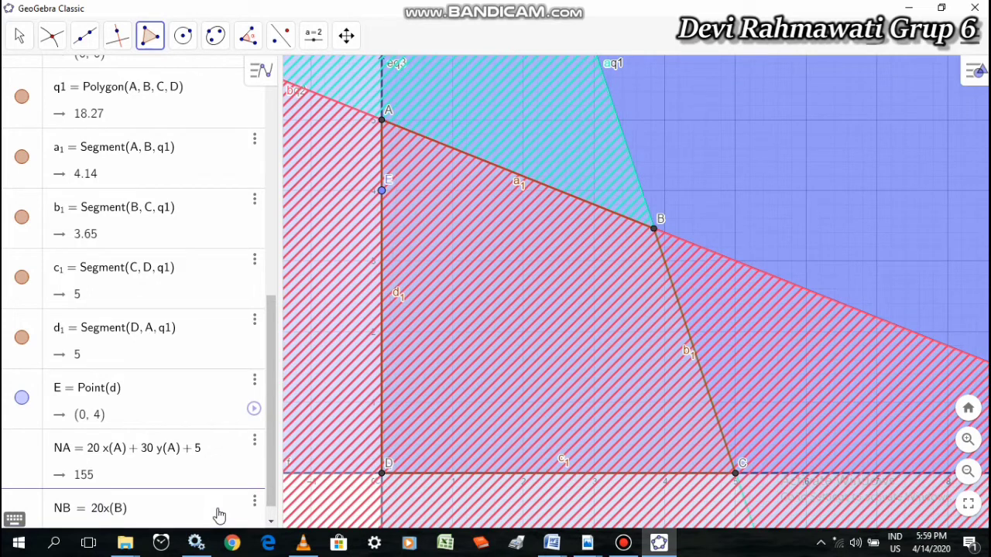
text(+ )
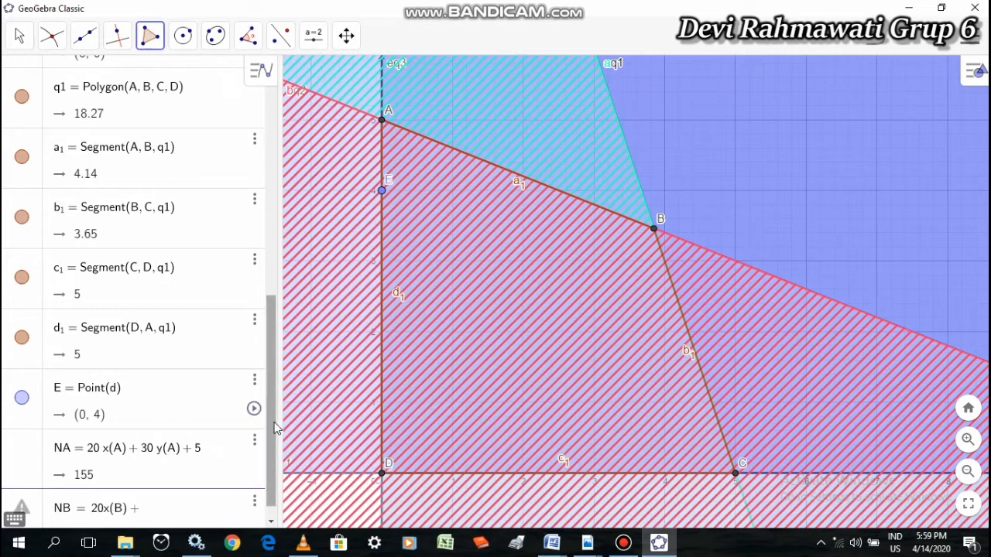
text(30y)
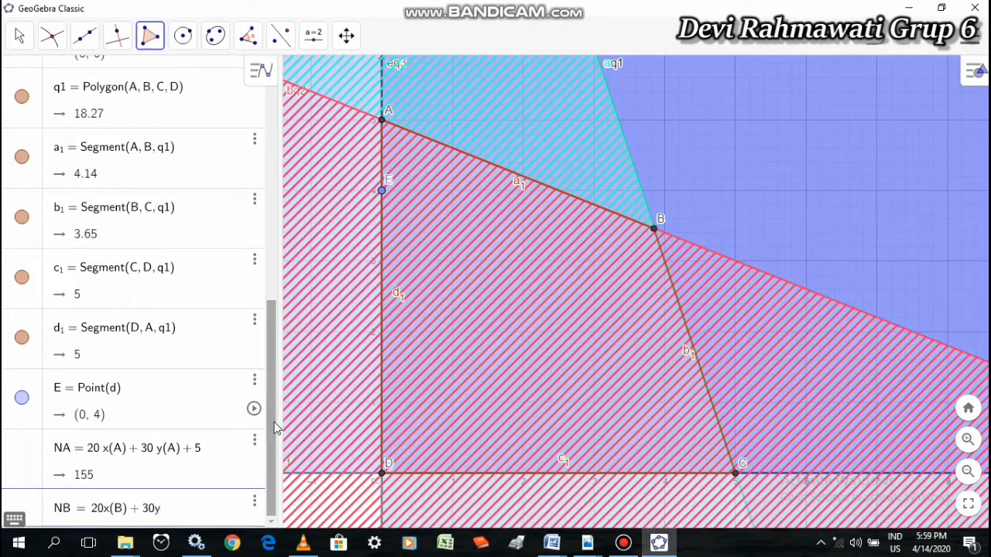
text((B))
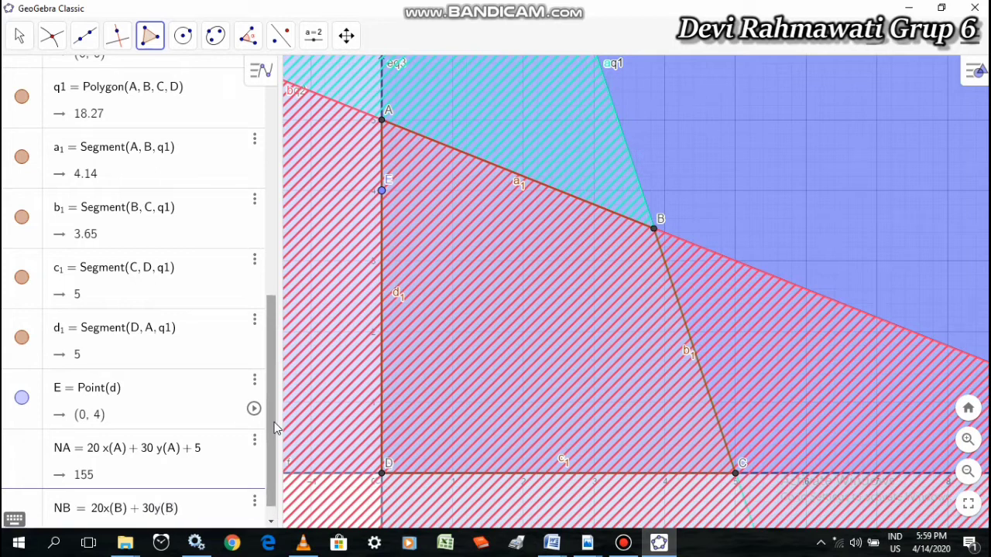
text( + 5)
key(Return)
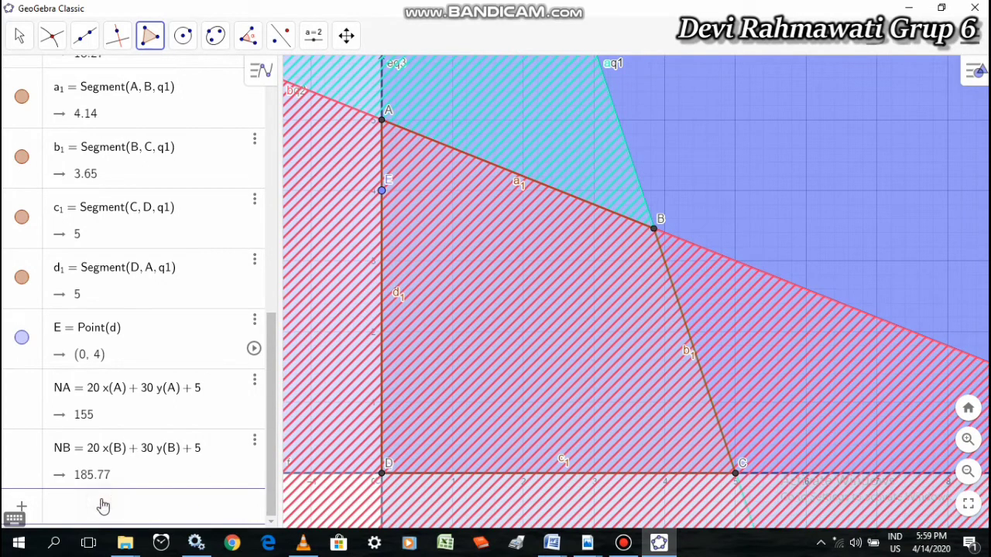
Evaluate the objective function at corner C by entering NC = 20x(C) + 30y(C) + 5
text(NC = 20x(C))
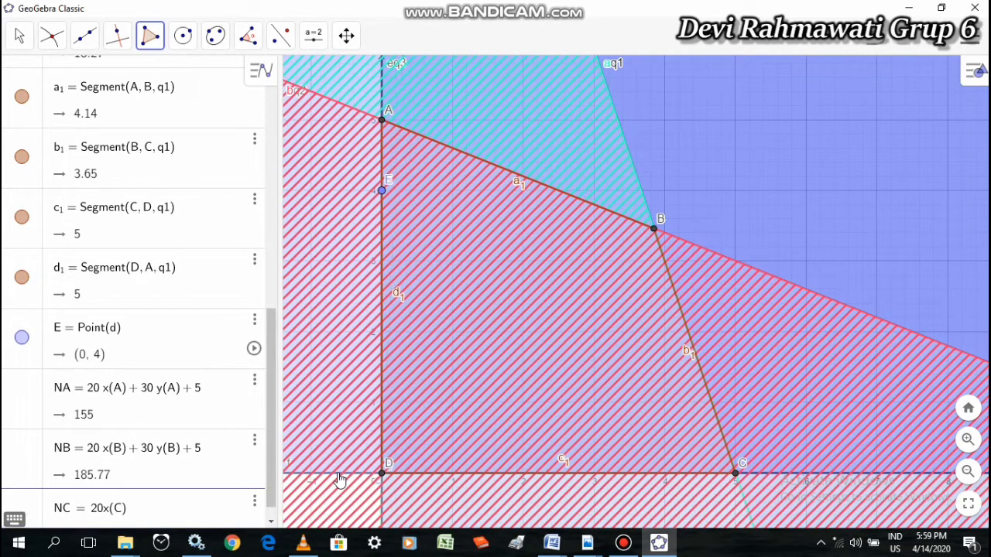
text( + 30y)
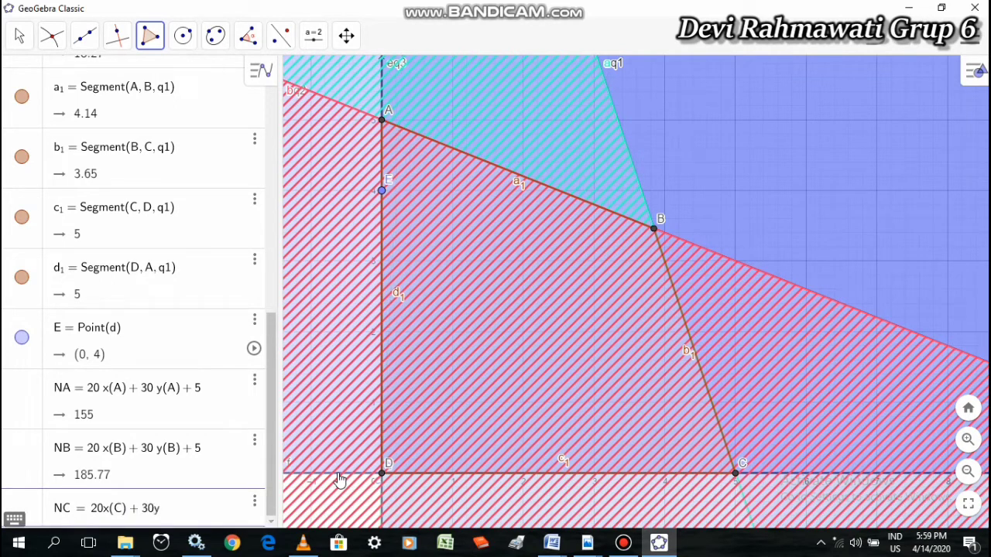
text((C))
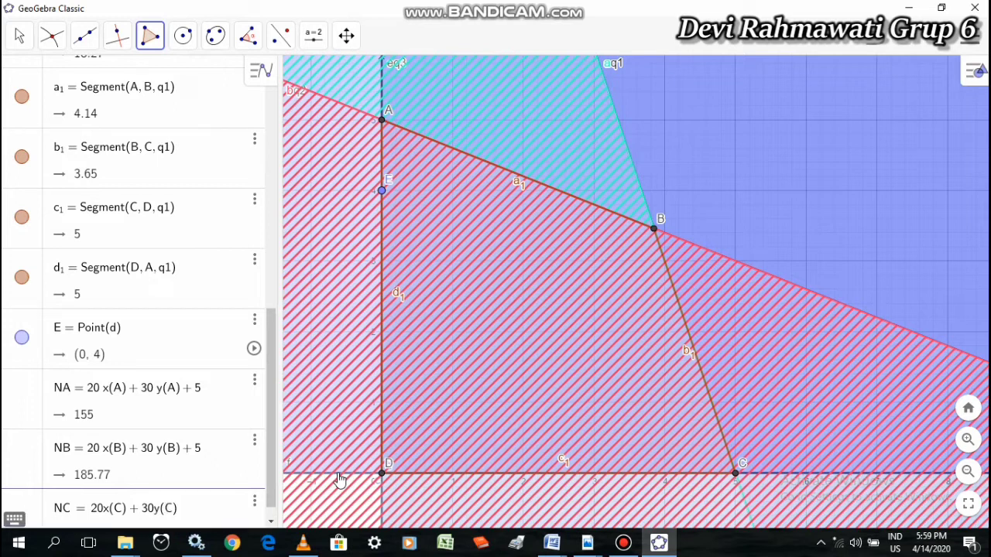
text( + 5)
key(Return)
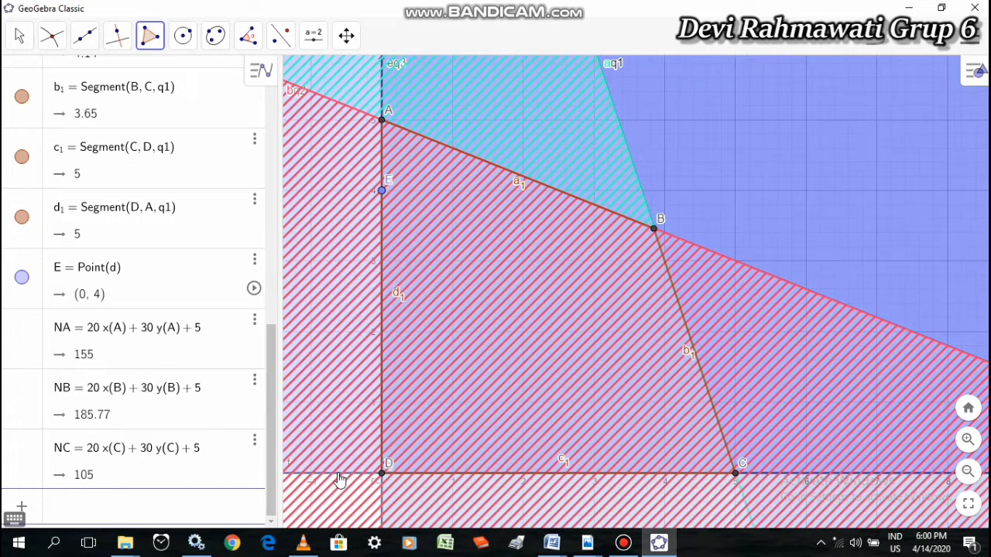
Evaluate the objective function at corner D by entering ND = 20x(D) + 30y(D) + 5
text(ND = 20x(D)
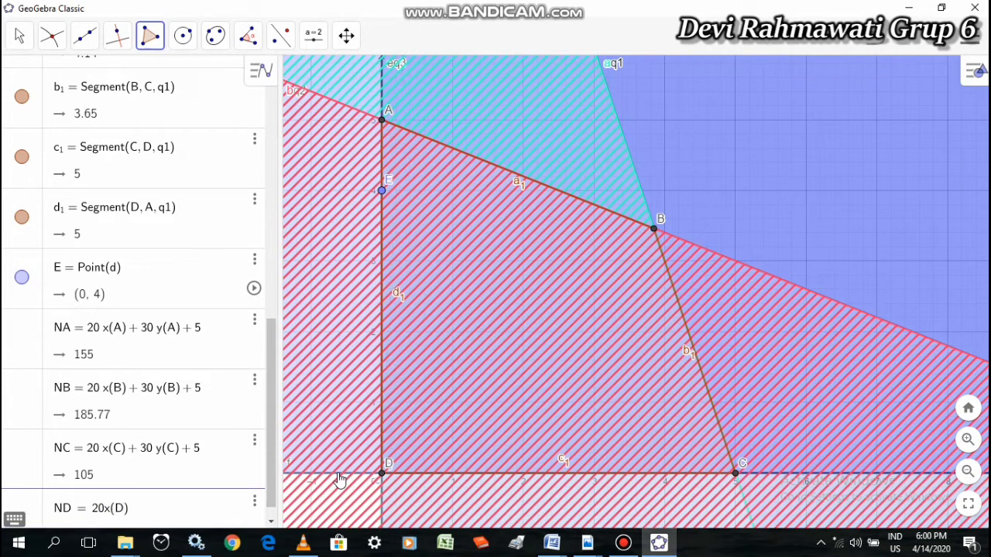
text() + 30y)
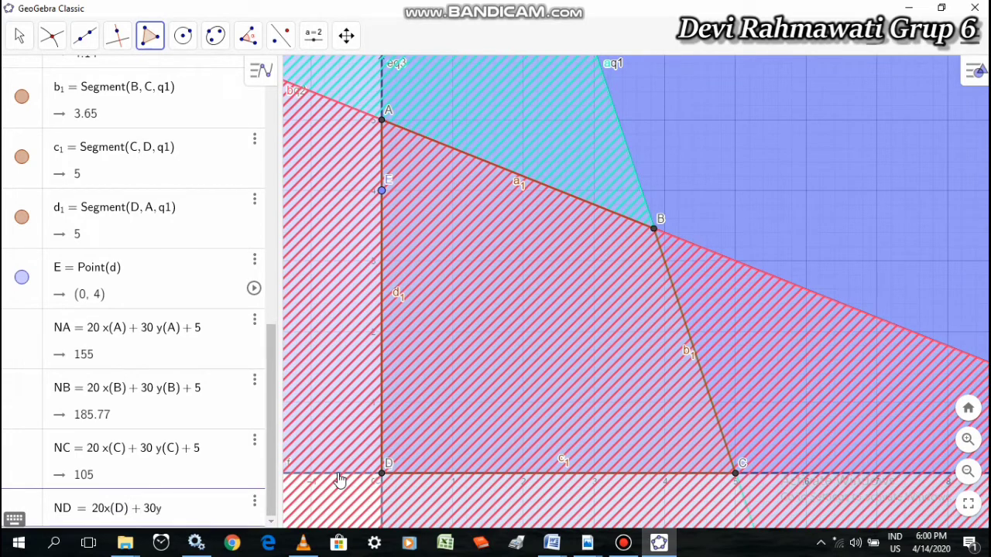
text((D))
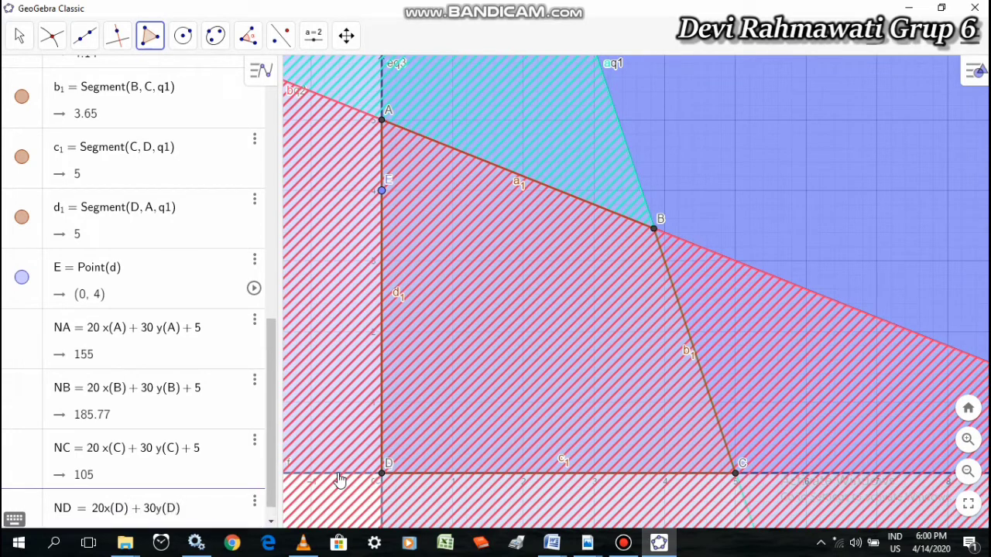
text( + 5)
key(Return)
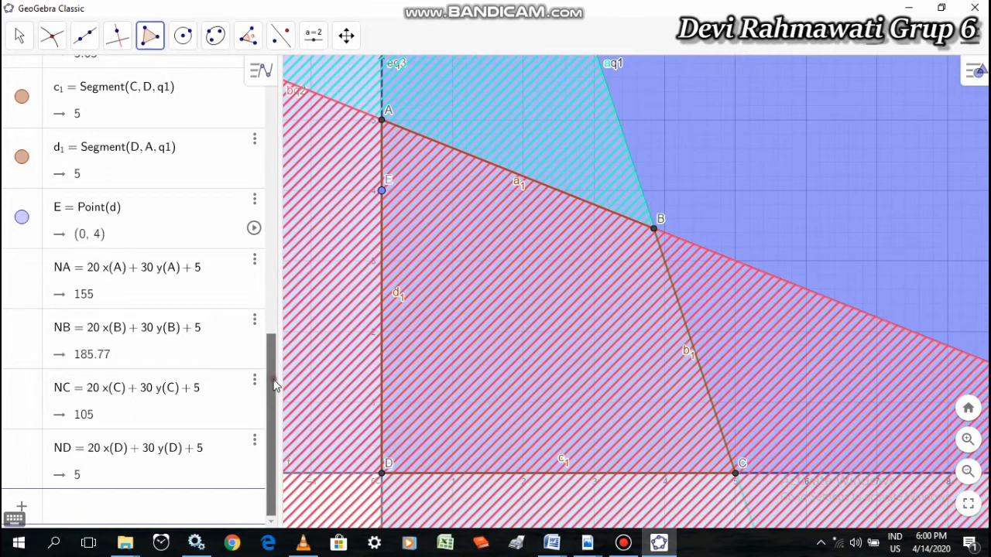
Compare the objective values NA, NB, NC and ND, and review the constraints and corner coordinates in the algebra list
drag(272, 380, 295, 401)
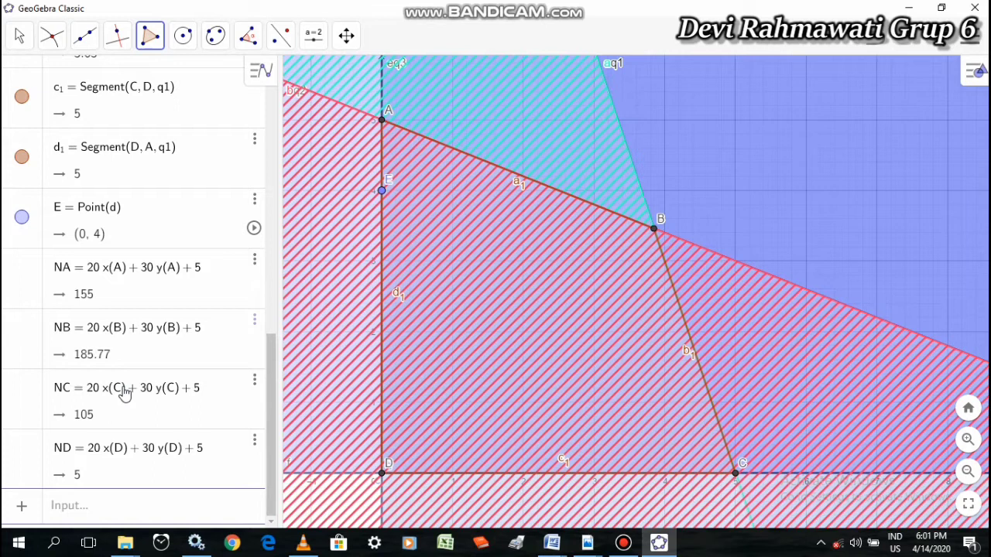
drag(270, 381, 285, 71)
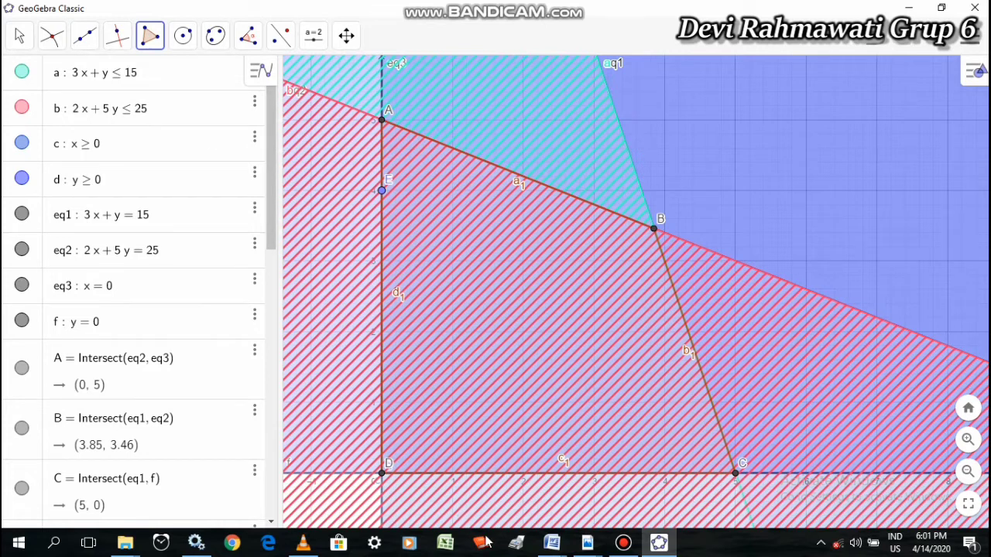
drag(272, 203, 293, 477)
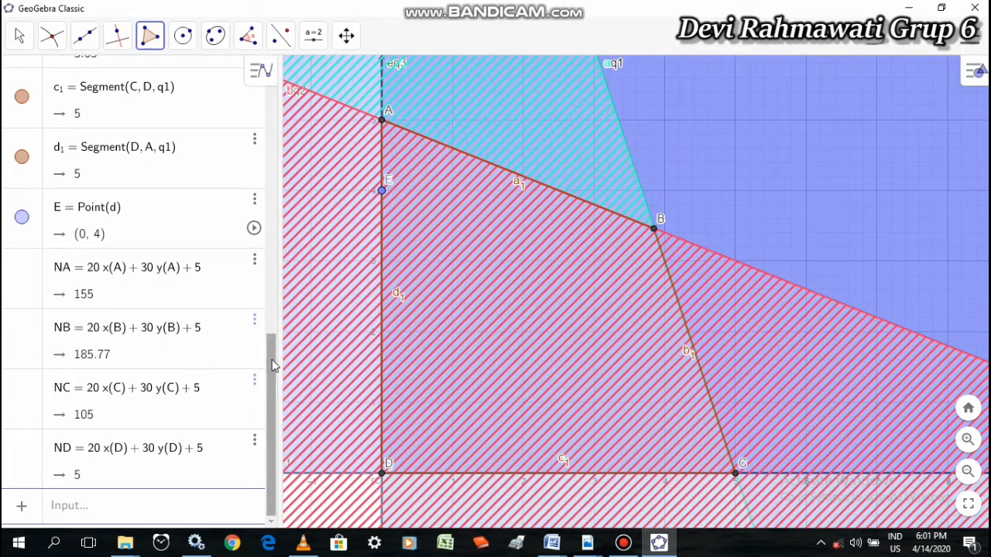
drag(272, 365, 265, 169)
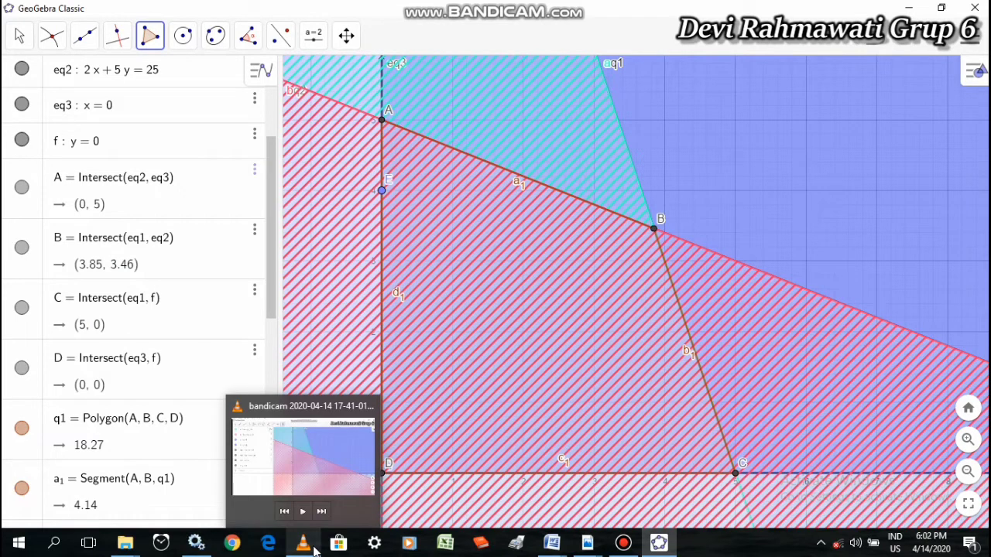
Set the label of corner point B to show its name and value
right_click(654, 227)
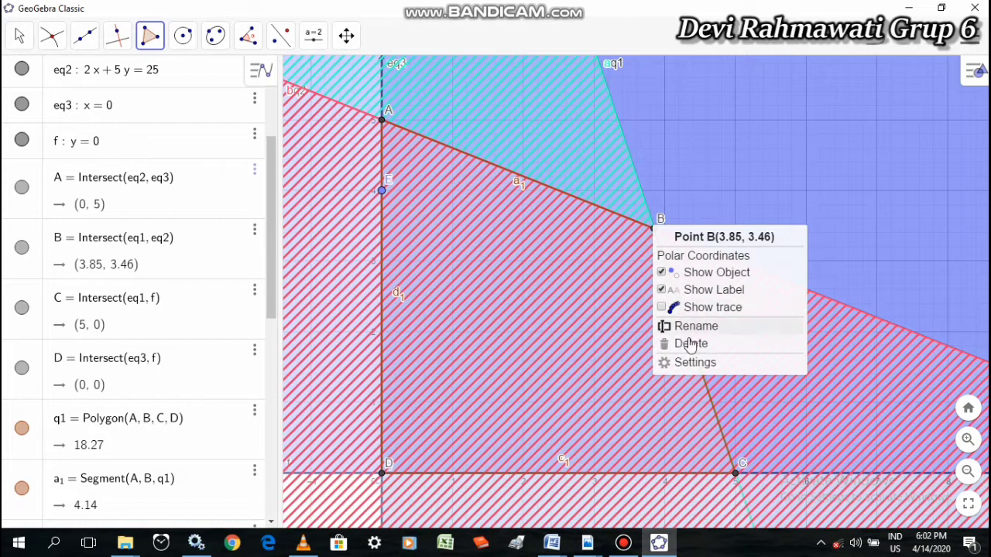
click(695, 362)
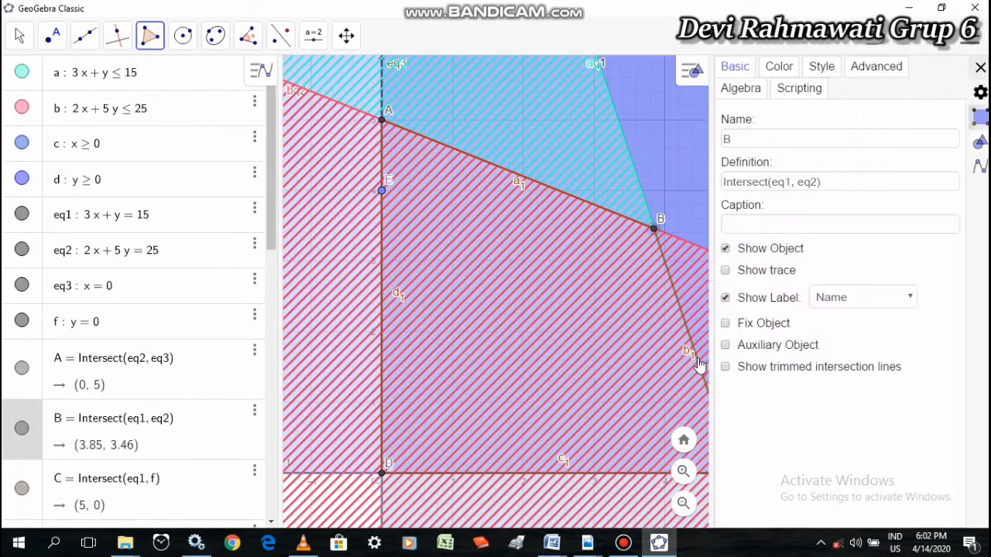
click(863, 301)
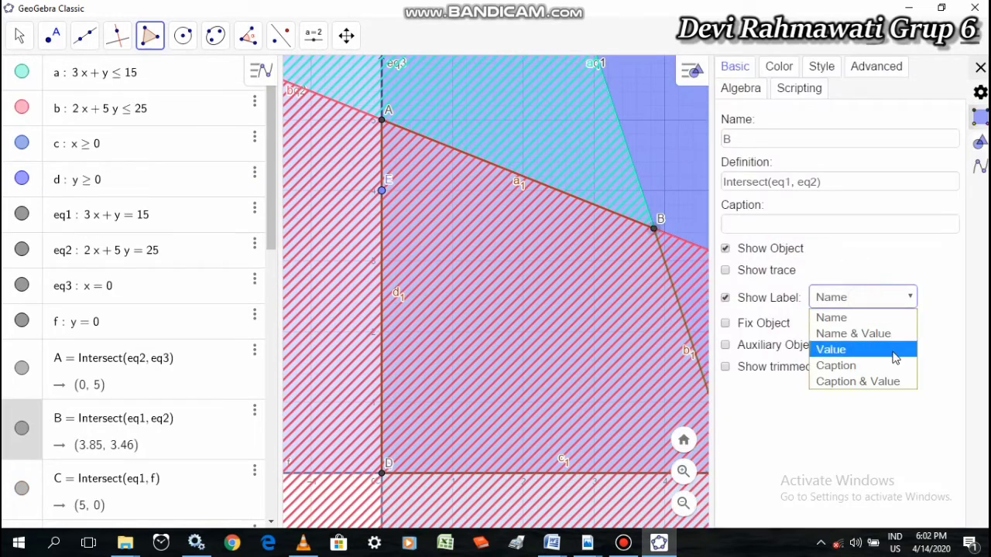
click(882, 335)
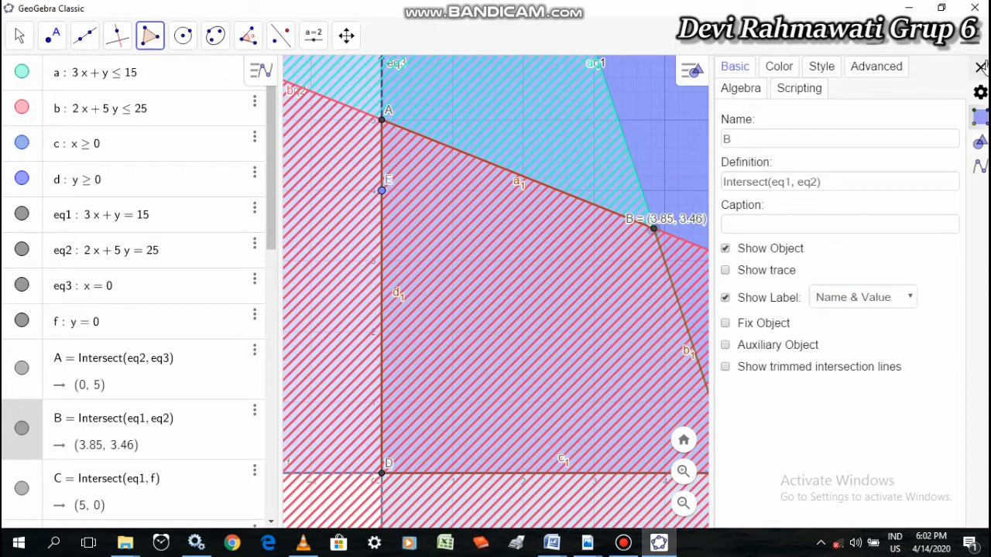
click(980, 68)
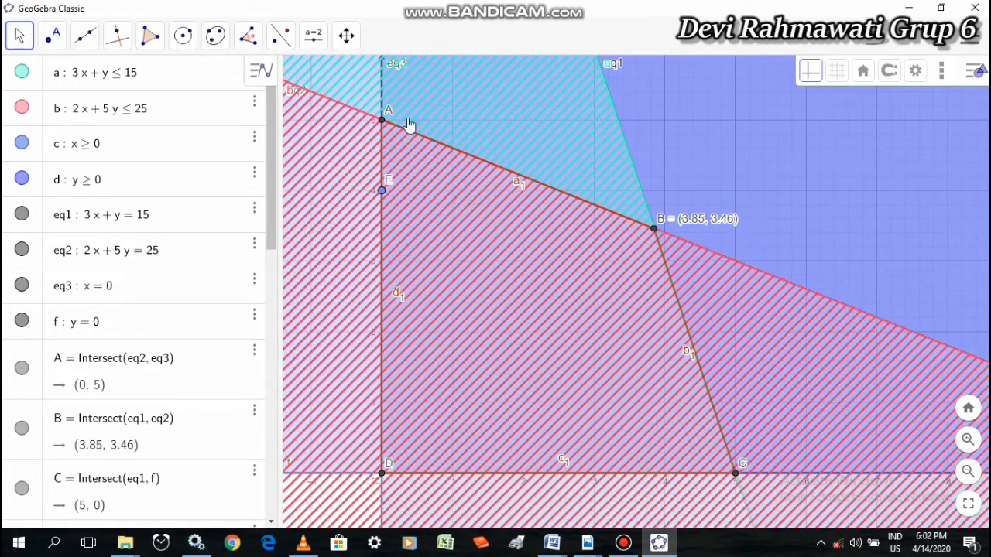
Set the label of corner point A to show its name and value
right_click(382, 121)
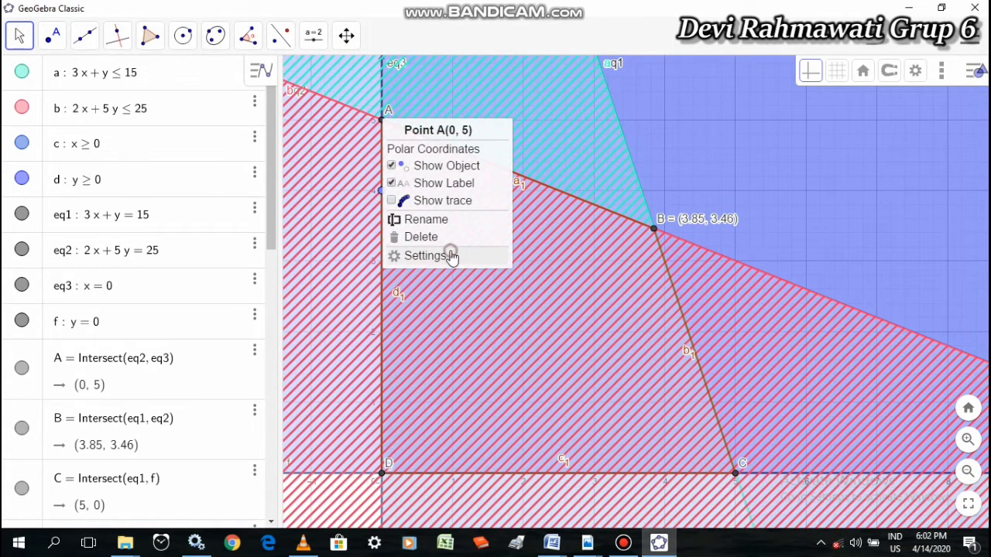
click(453, 257)
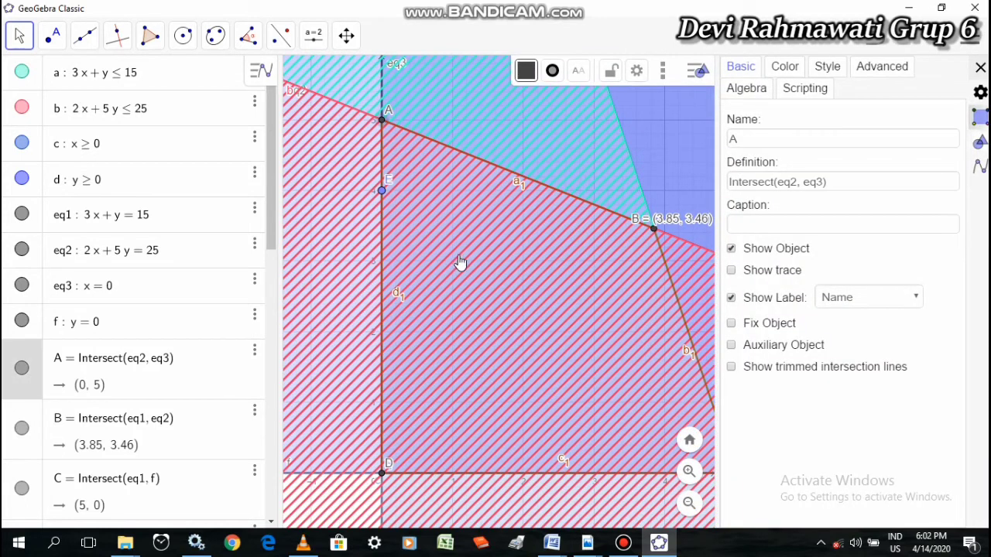
click(885, 299)
click(887, 332)
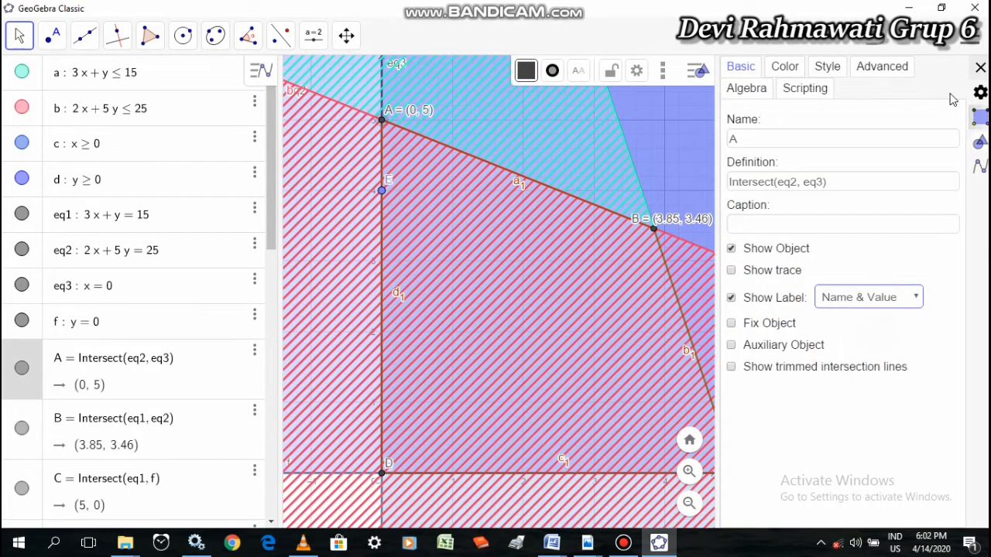
click(980, 68)
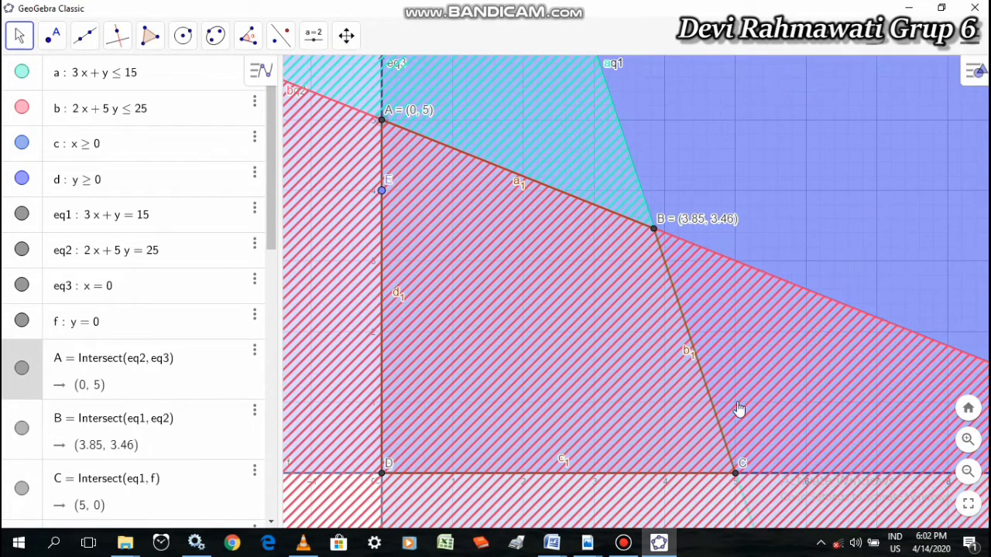
Set the label of corner point C to show its name and value
right_click(740, 477)
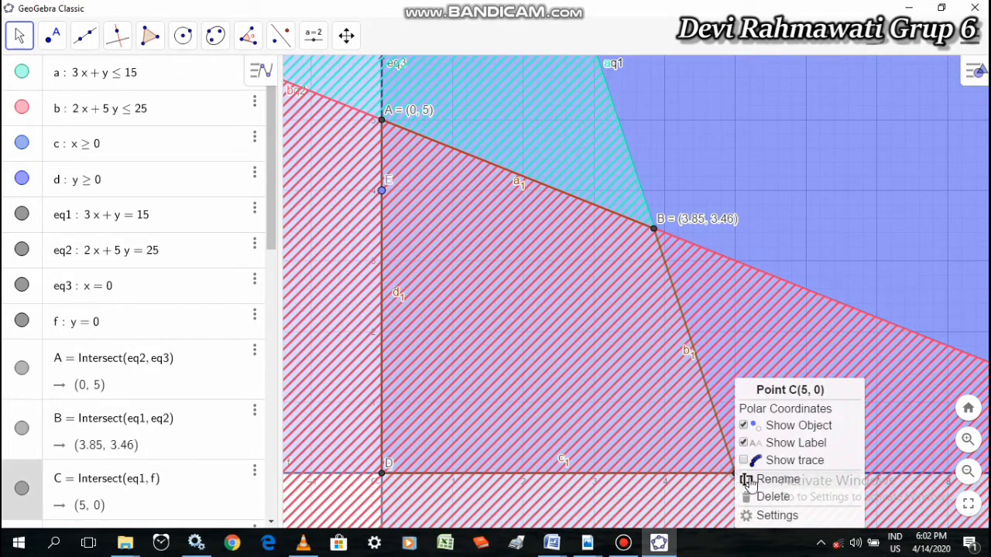
click(777, 516)
click(865, 297)
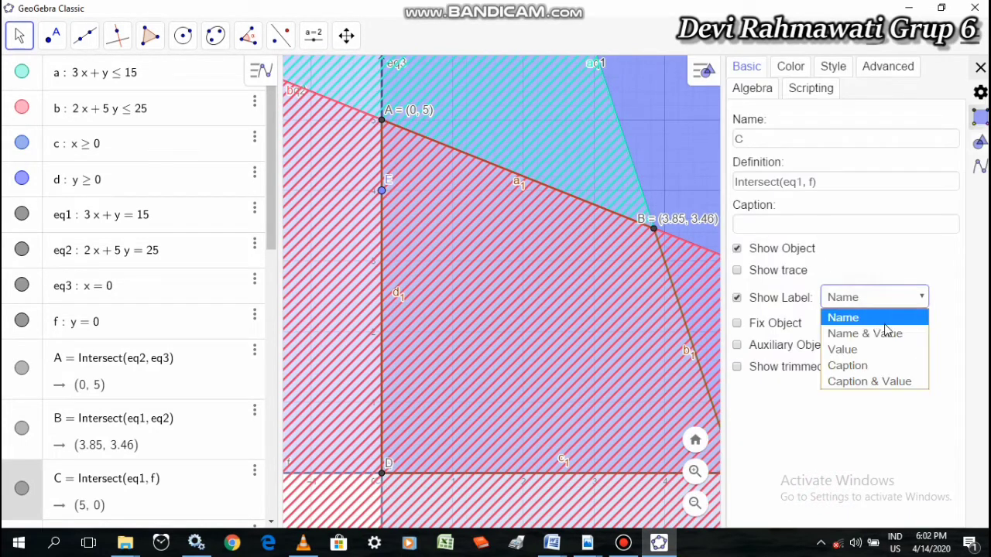
click(884, 333)
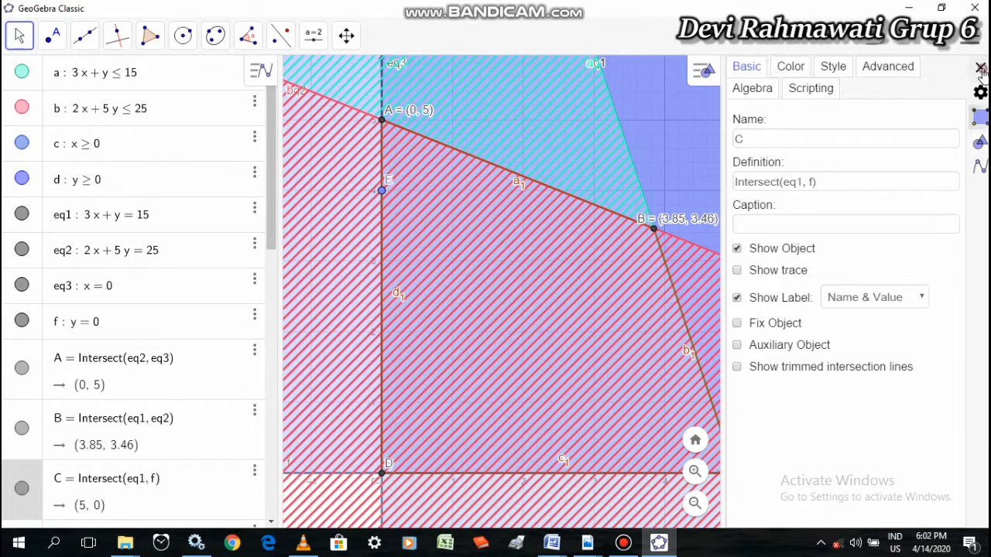
click(980, 68)
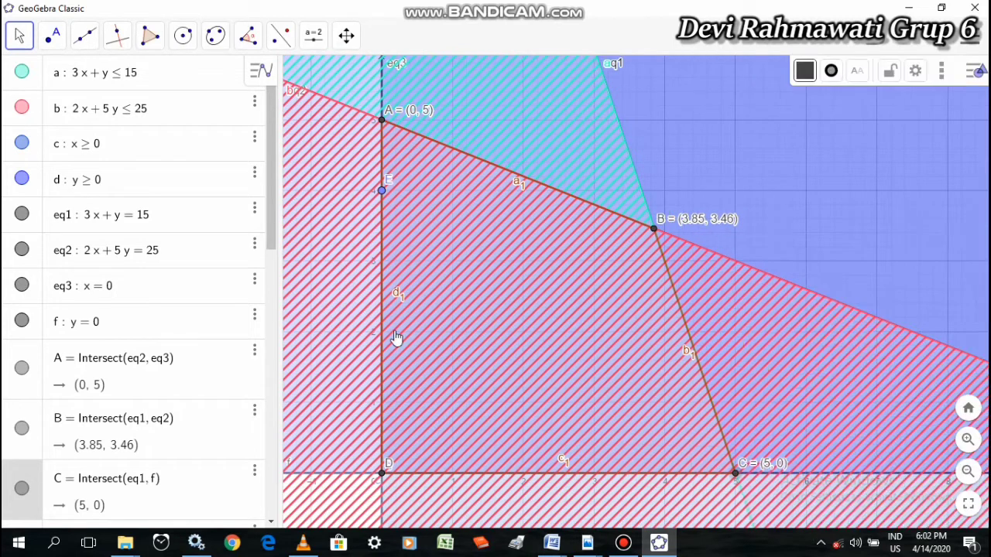
Set the label of corner point D to show its name and value
right_click(380, 475)
click(434, 515)
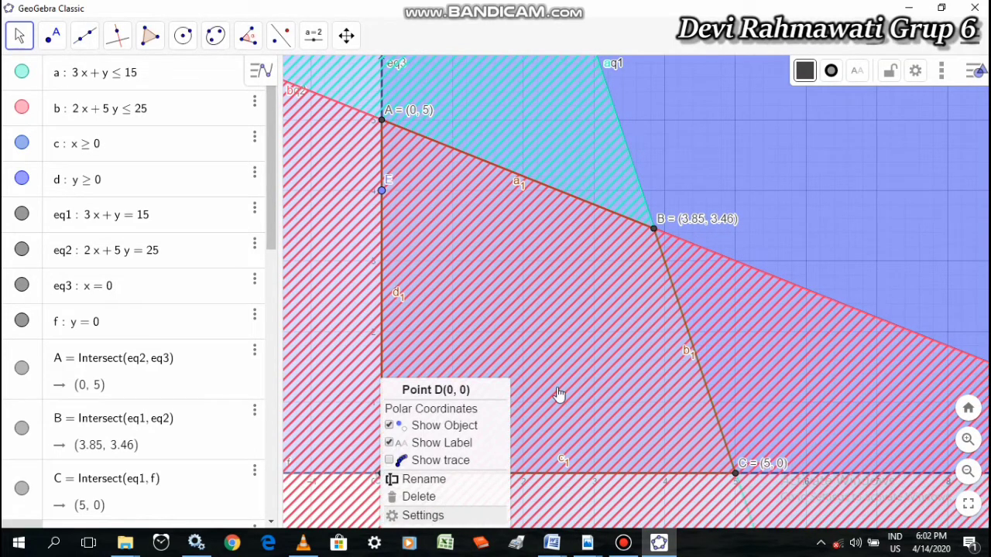
click(896, 302)
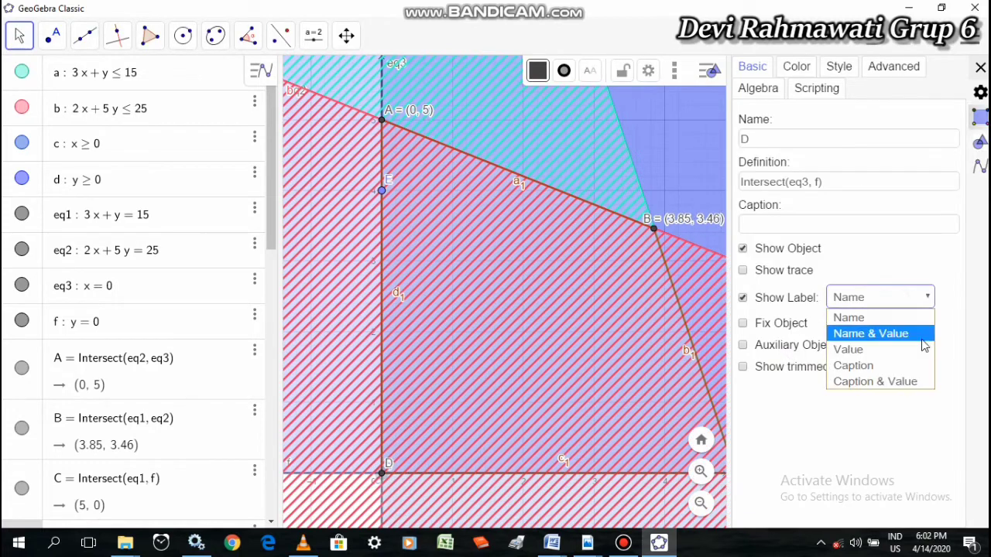
click(912, 332)
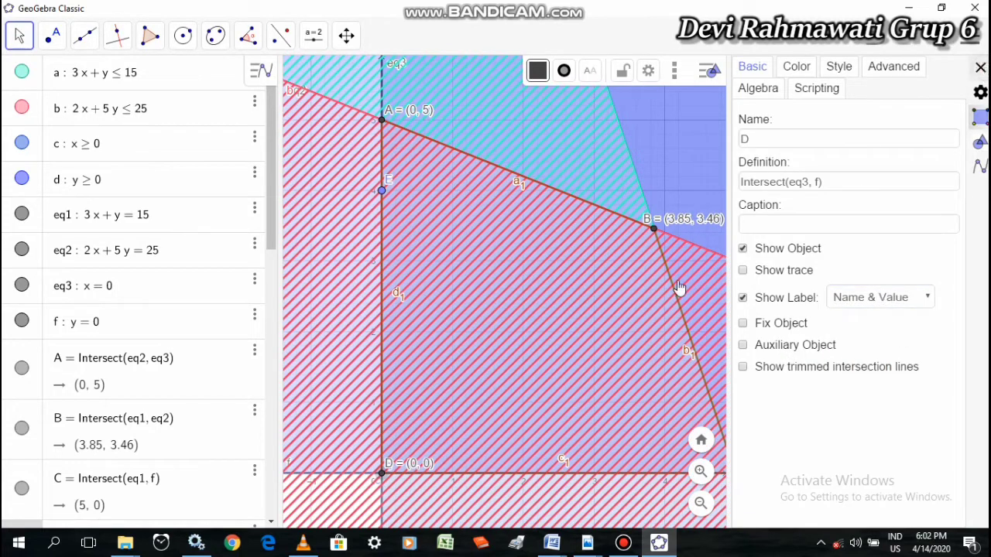
click(980, 68)
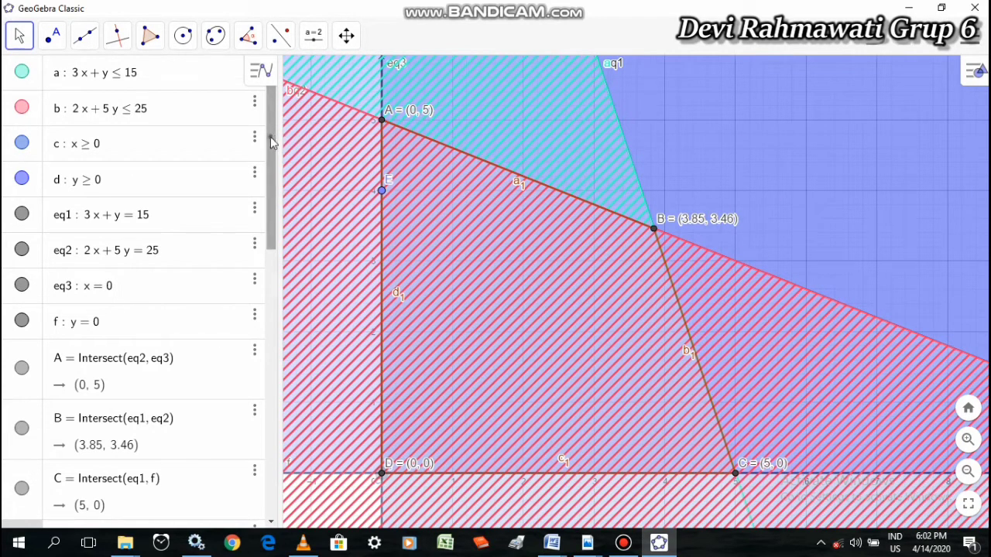
drag(270, 137, 277, 427)
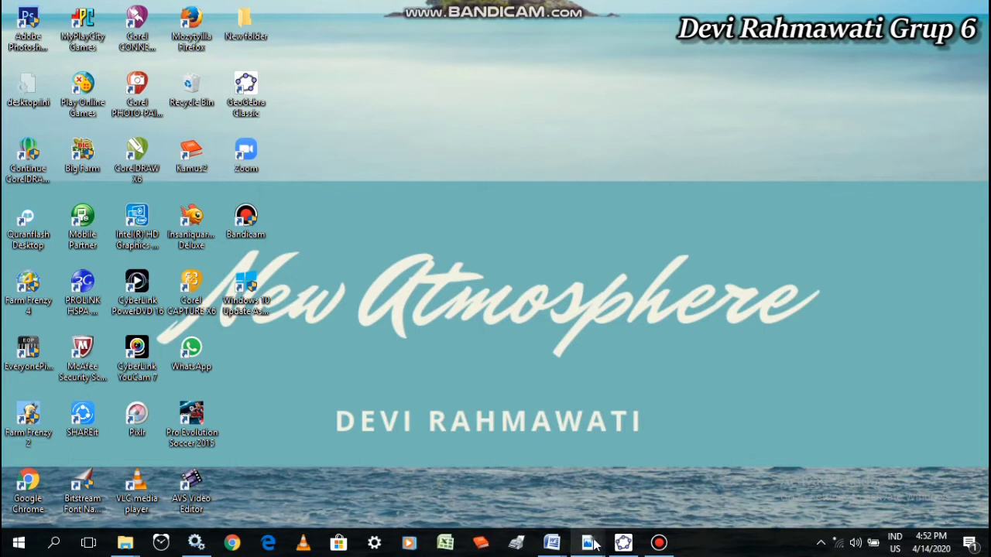
Read the trigonometric function problem in soal uts Prokom_ABC_April 2020.pdf in Adobe Acrobat Reader, and return to the blank GeoGebra Classic worksheet
mouse_move(587, 543)
click(725, 494)
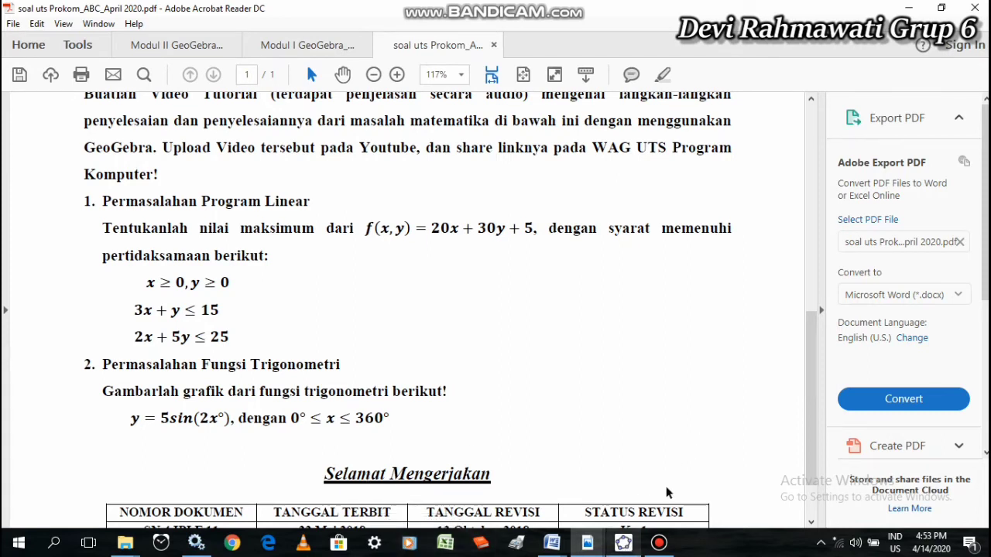
click(623, 543)
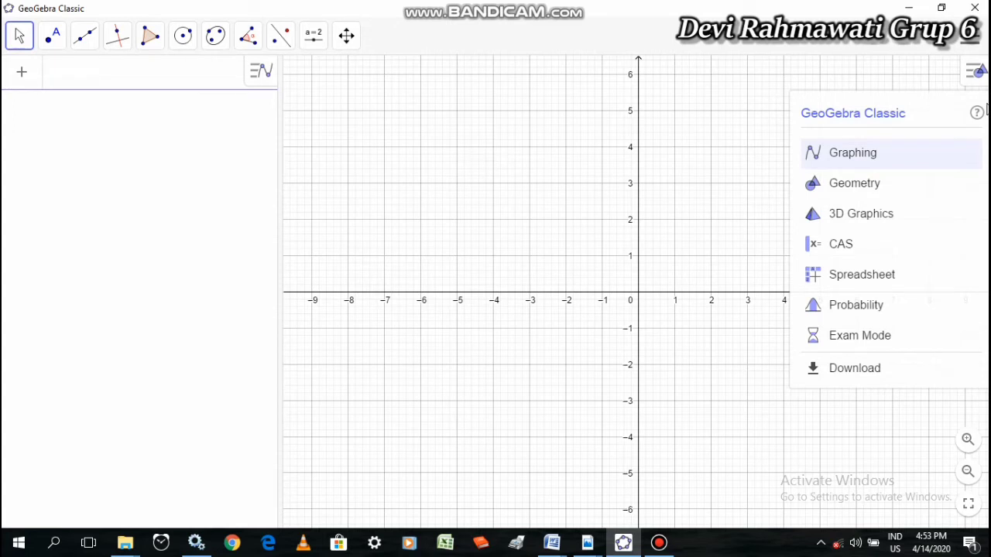
click(978, 73)
click(979, 78)
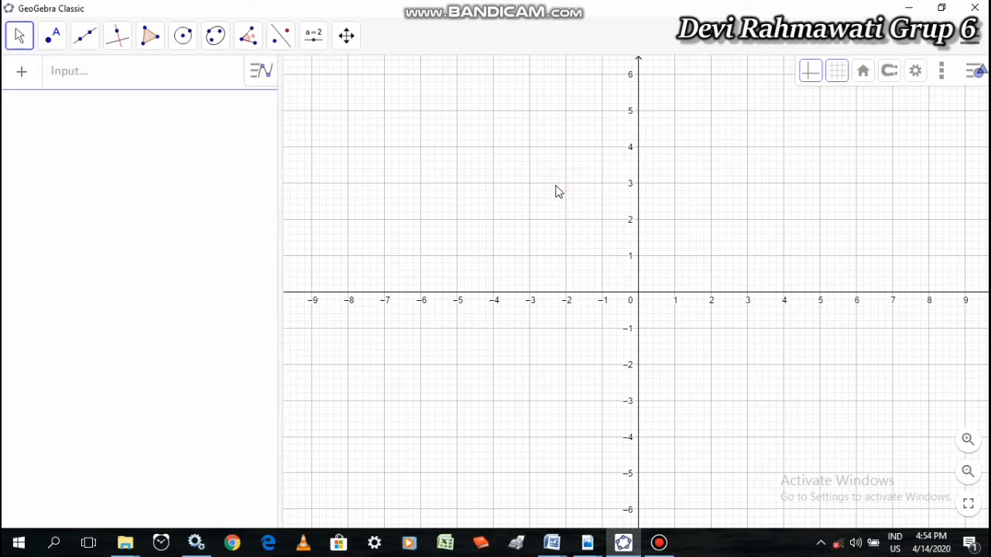
Set the graphics view's horizontal range to x Min -100 and x Max 280
right_click(555, 192)
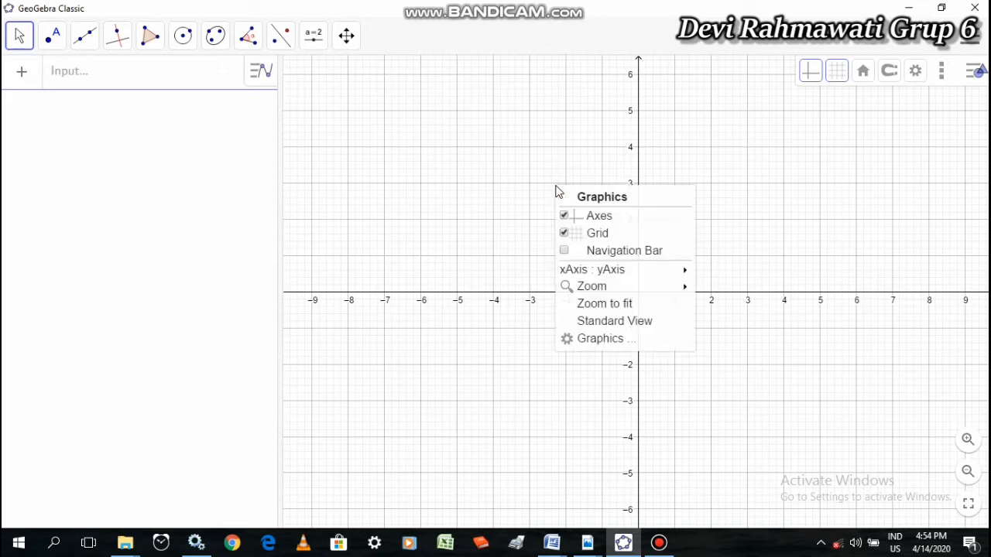
click(605, 340)
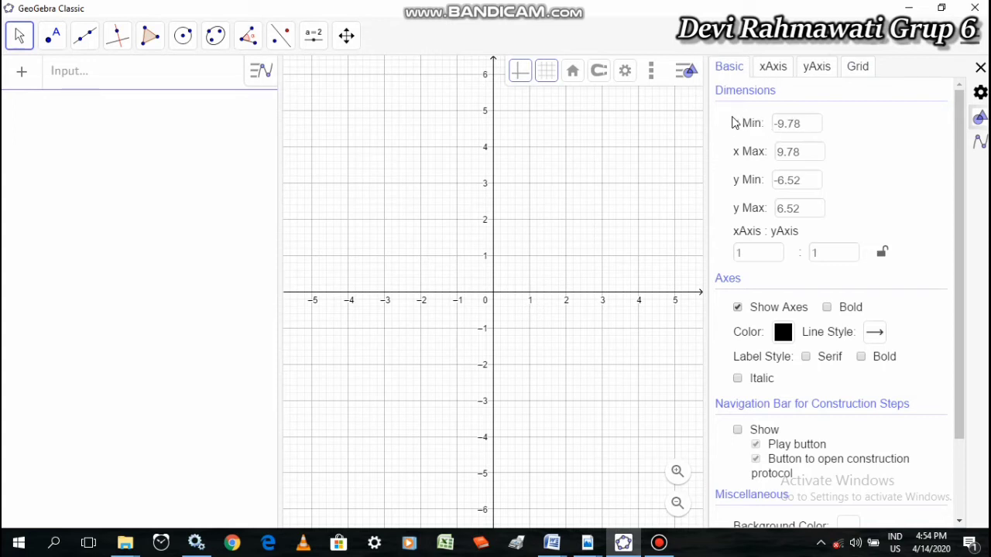
click(806, 128)
key(BackSpace)
key(BackSpace)
key(BackSpace)
key(BackSpace)
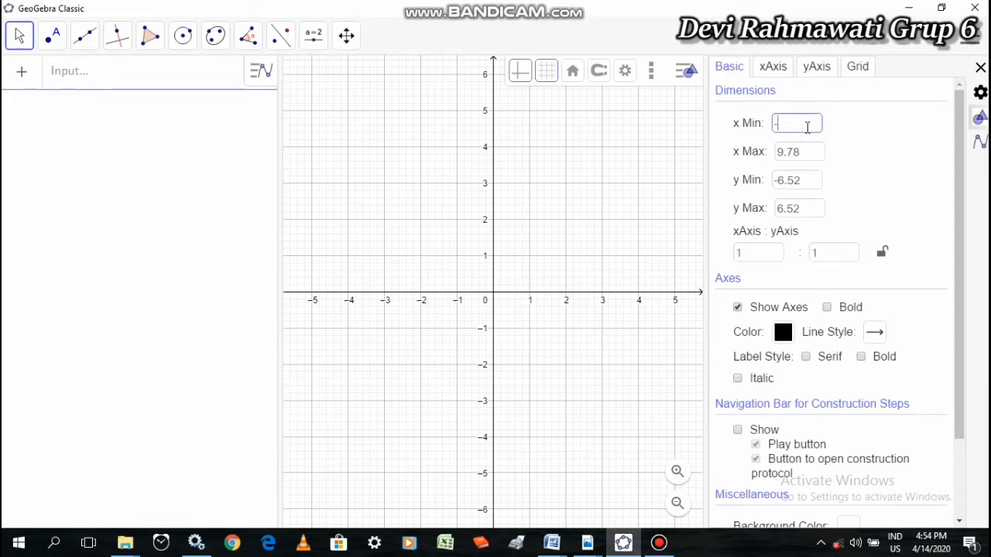
text(100)
click(805, 151)
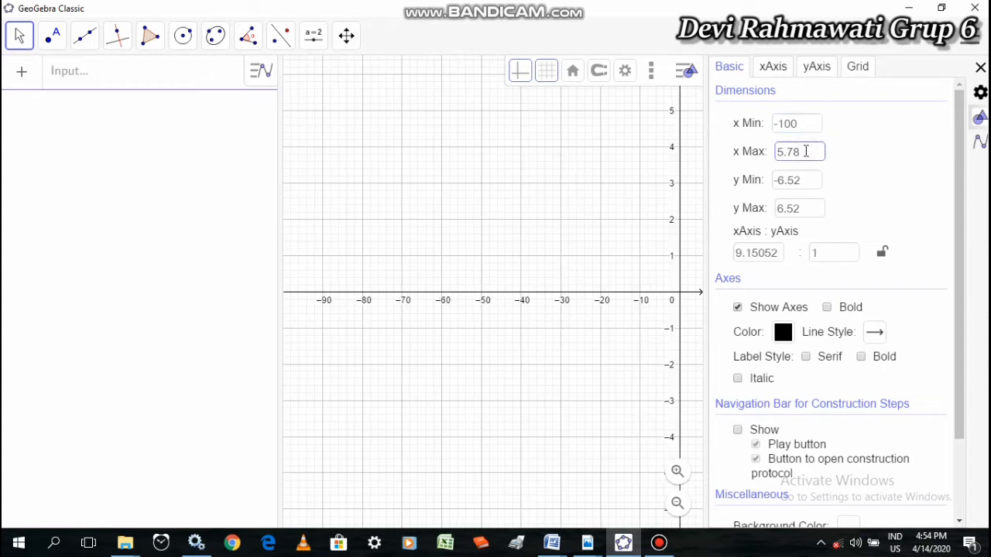
key(BackSpace)
Set the graphics view's vertical range to y Min -5 and y Max 5
click(807, 182)
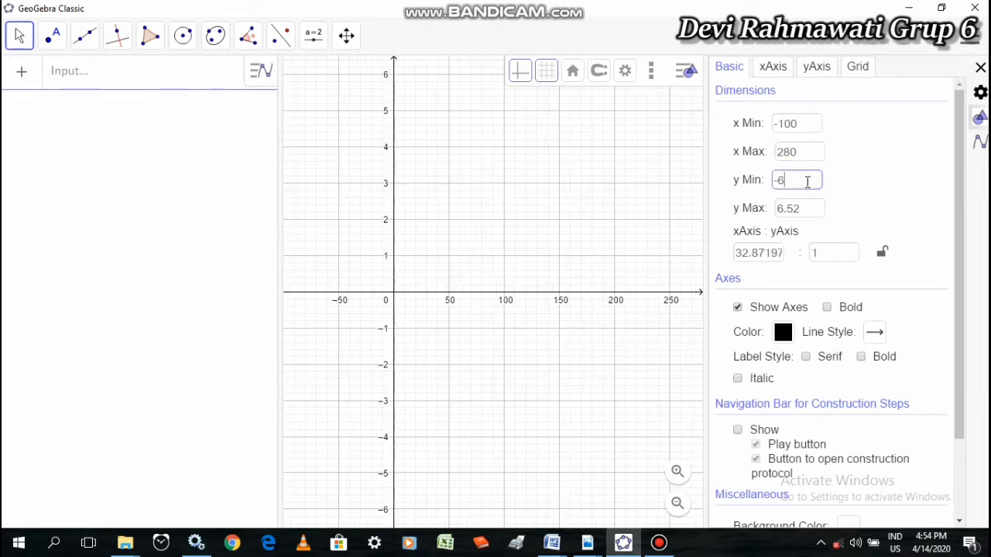
key(BackSpace)
key(BackSpace)
text(-5)
click(809, 212)
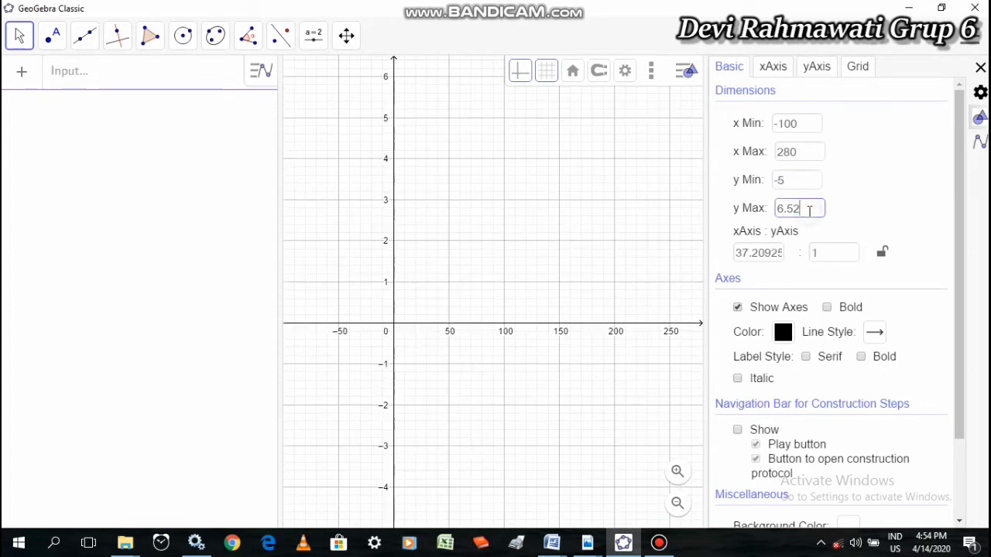
key(BackSpace)
key(BackSpace)
key(BackSpace)
key(BackSpace)
text(5)
Enable a custom number distance on the x-axis and set it to 30
click(773, 69)
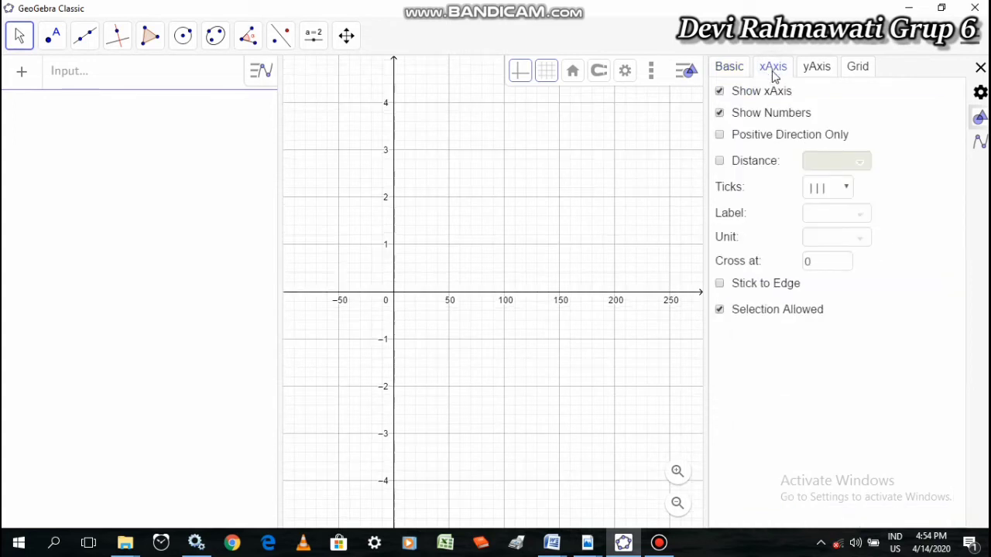
click(720, 161)
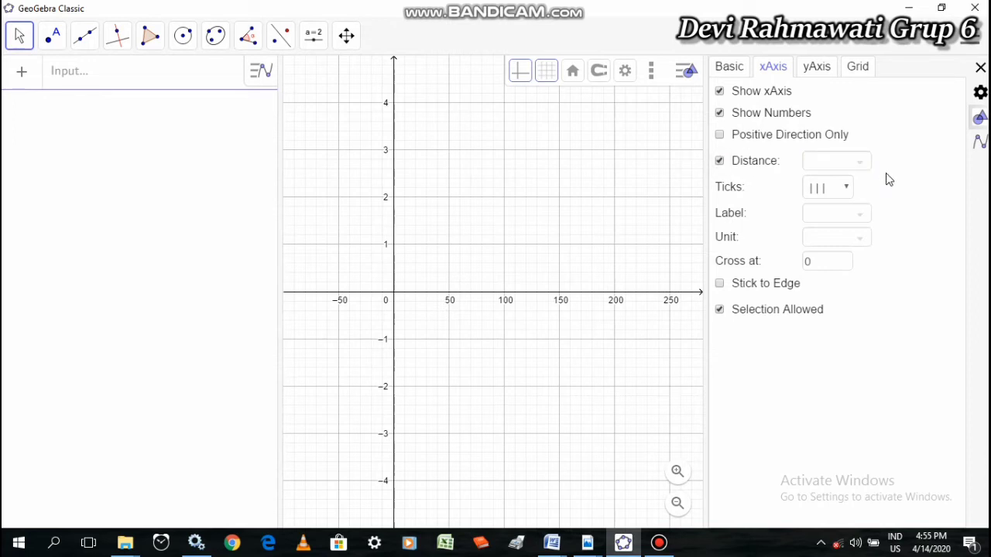
click(824, 162)
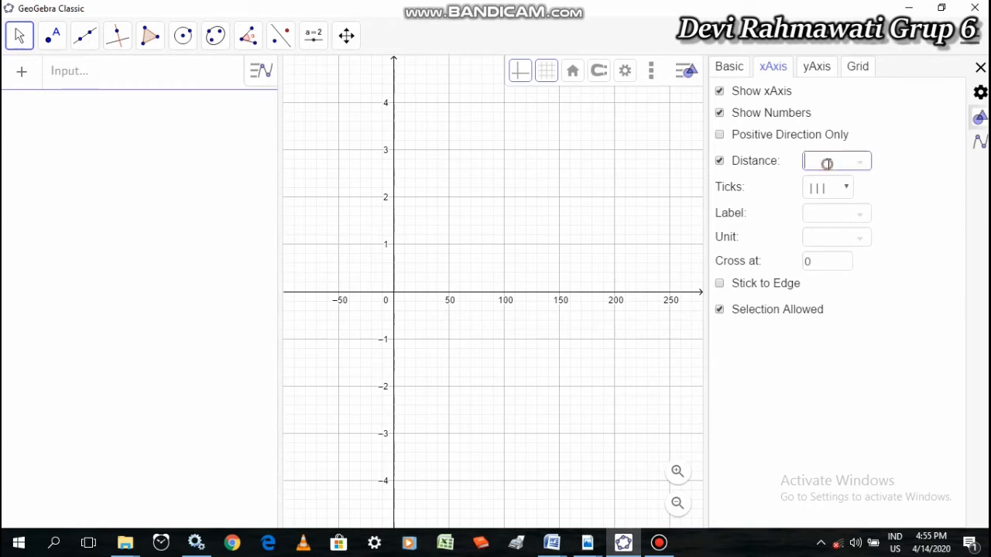
text(30)
Label the x-axis "x" and set its unit to degrees (°)
click(837, 221)
click(861, 220)
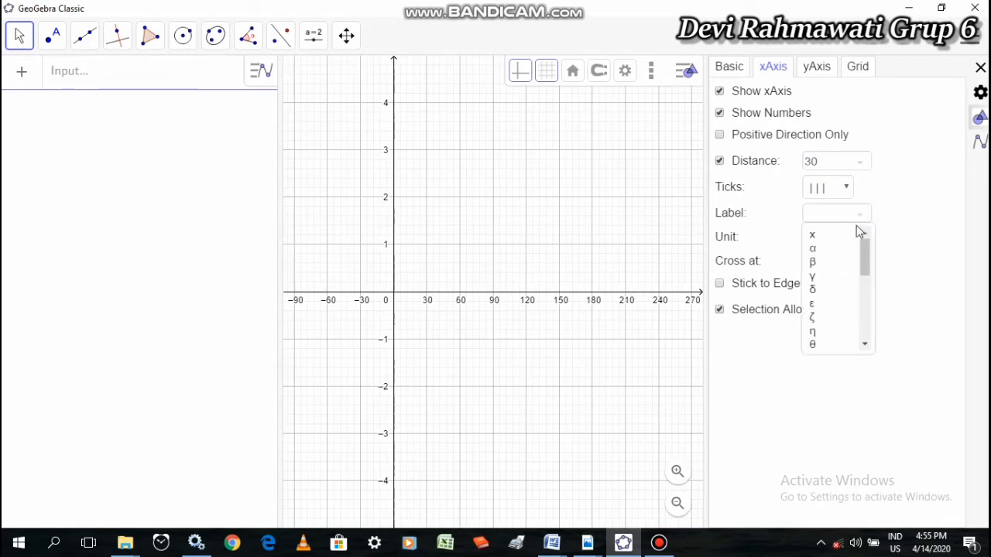
click(834, 235)
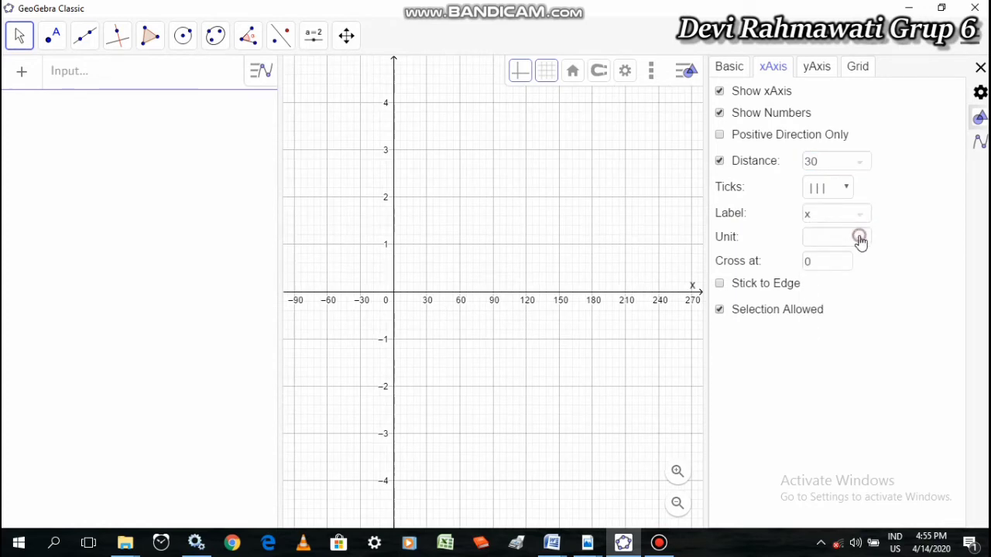
click(859, 240)
click(823, 257)
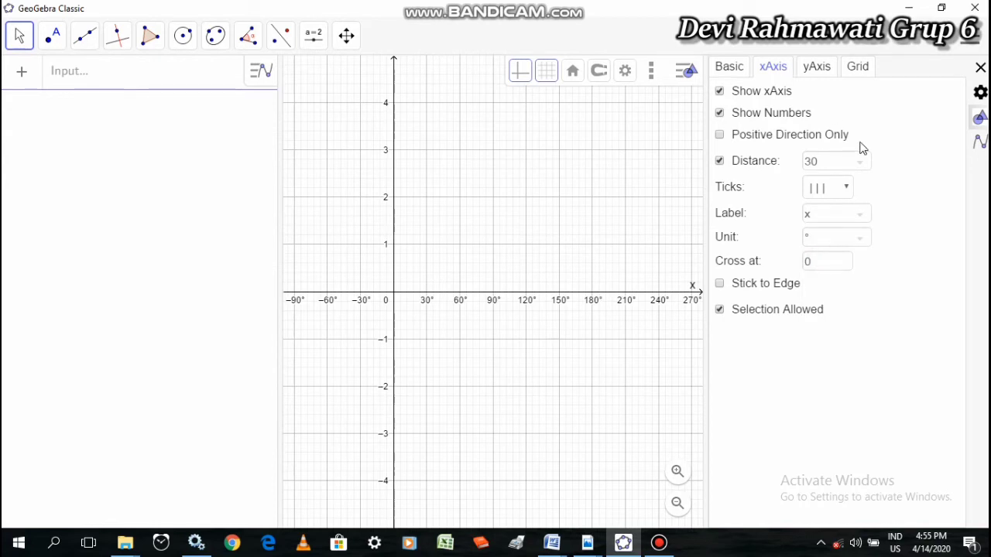
Set the y-axis number distance to 1, label the axis "y", and close the graphics view settings
click(817, 71)
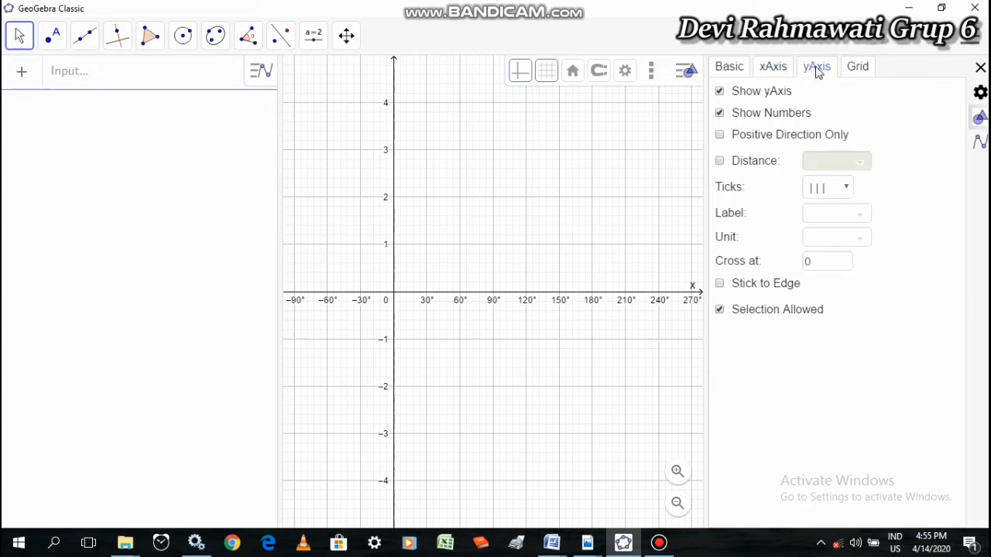
click(720, 162)
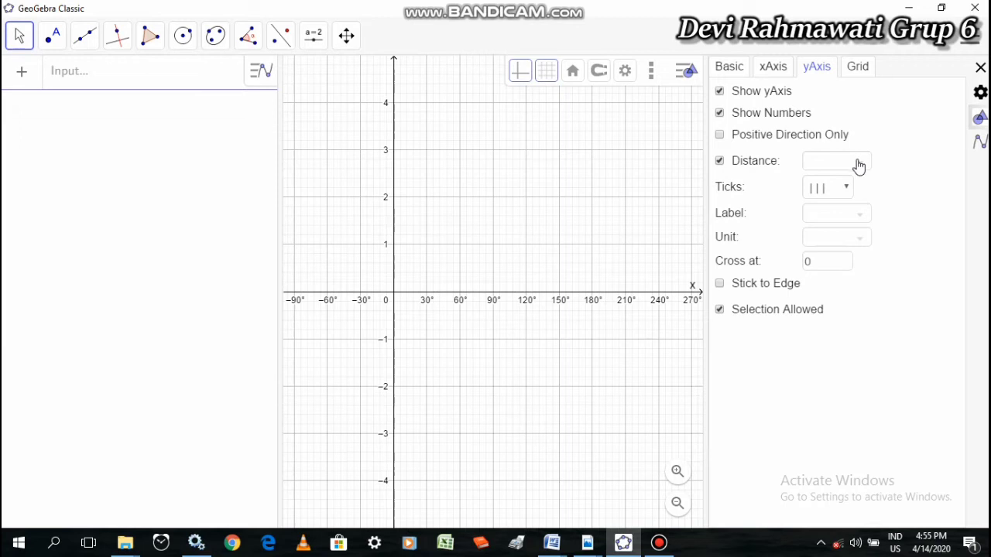
click(860, 164)
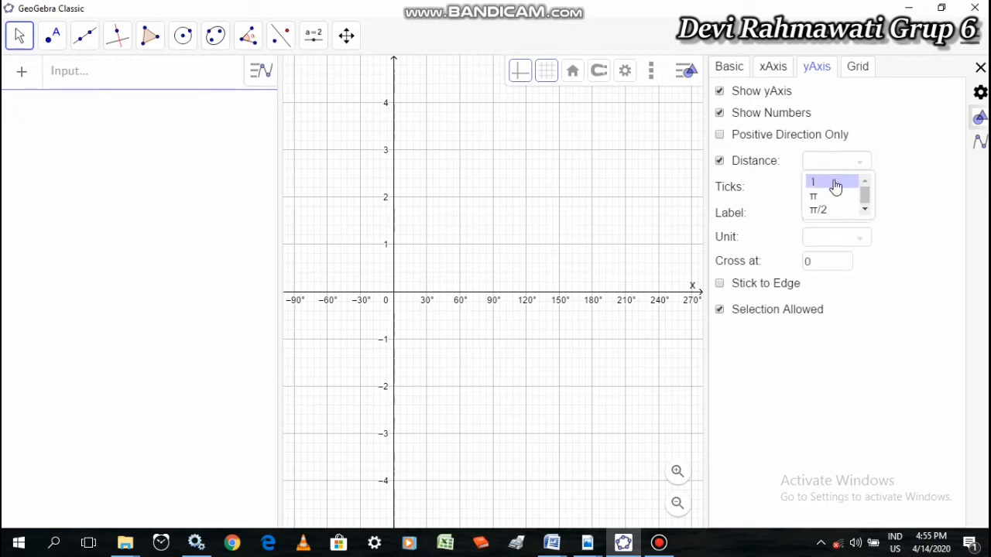
click(833, 183)
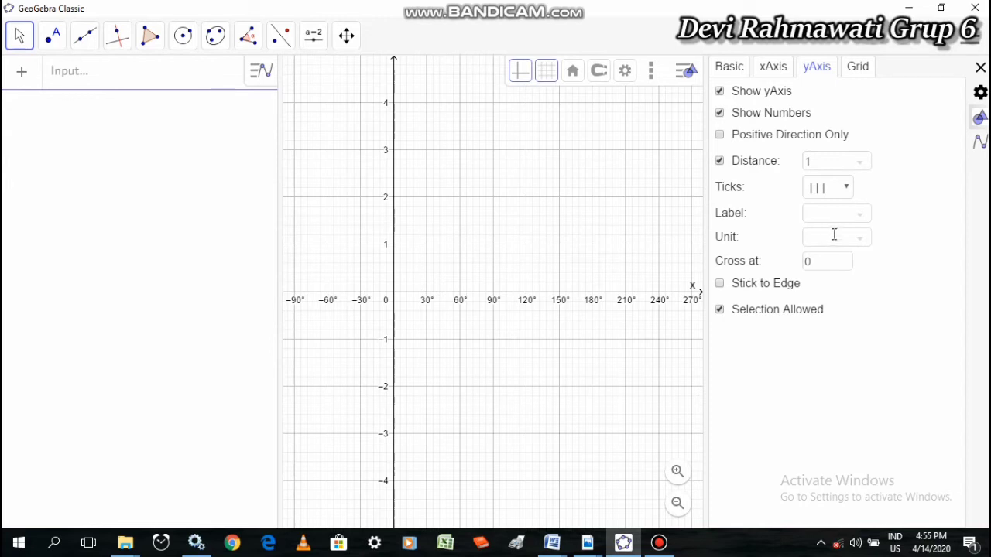
click(861, 215)
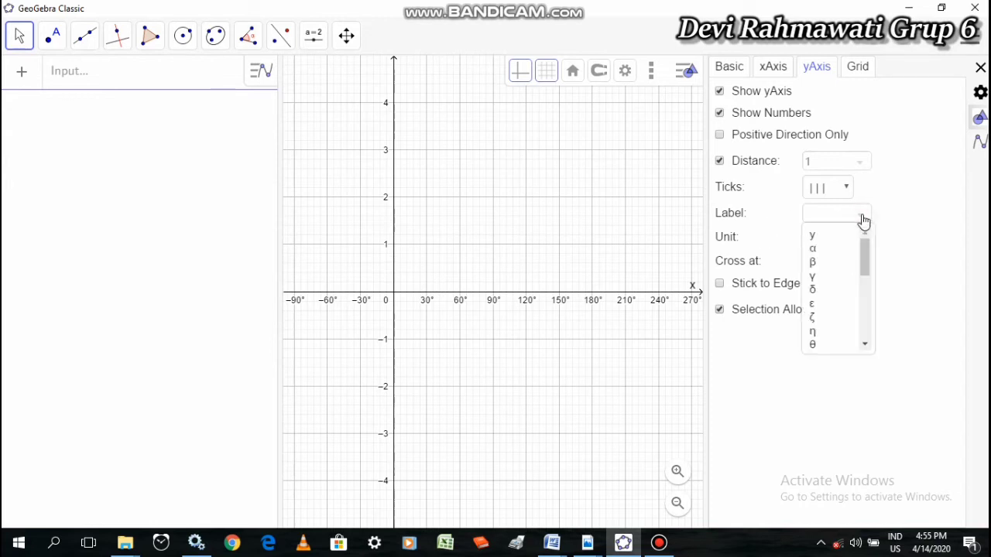
click(826, 233)
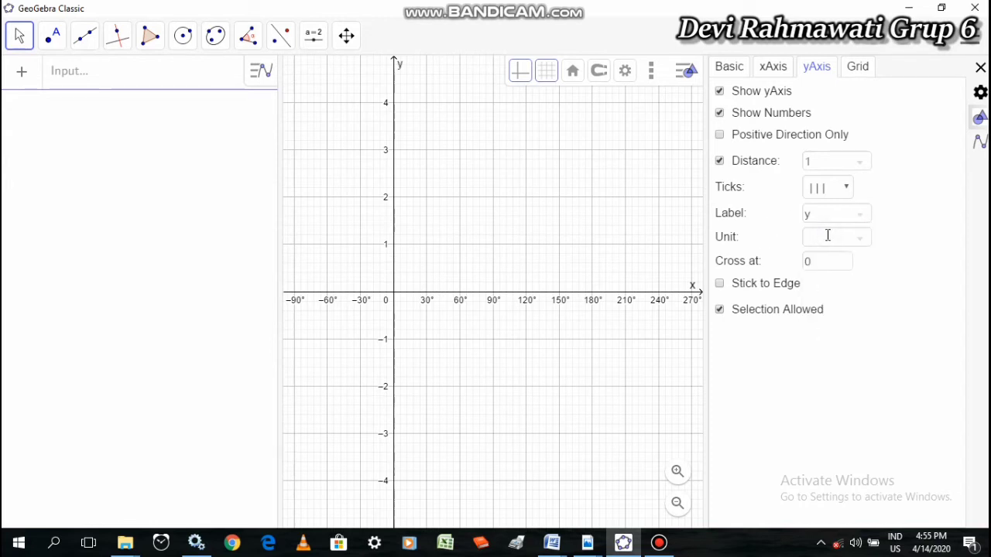
click(980, 70)
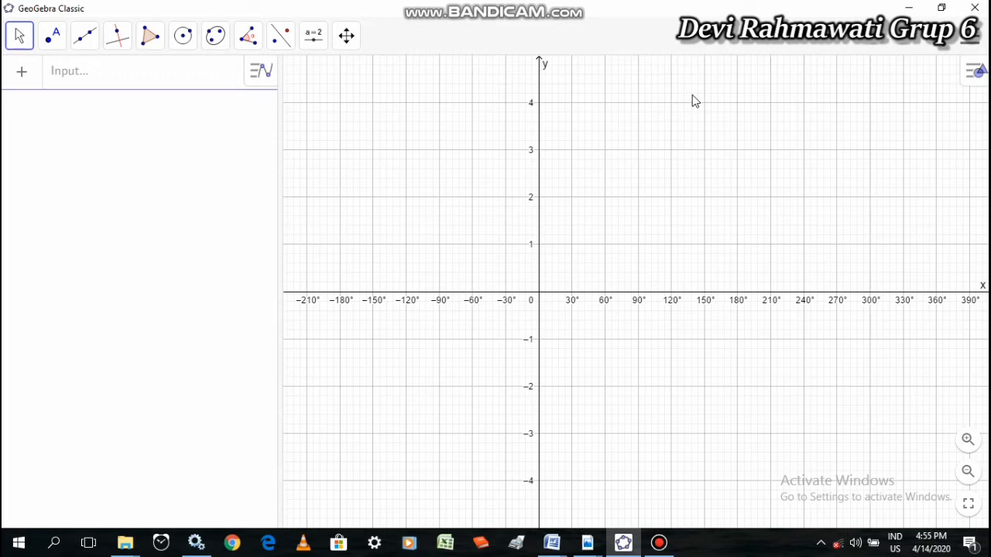
Check the trigonometric function exercise in the exam PDF in Adobe Acrobat Reader and return to GeoGebra
drag(658, 101, 597, 148)
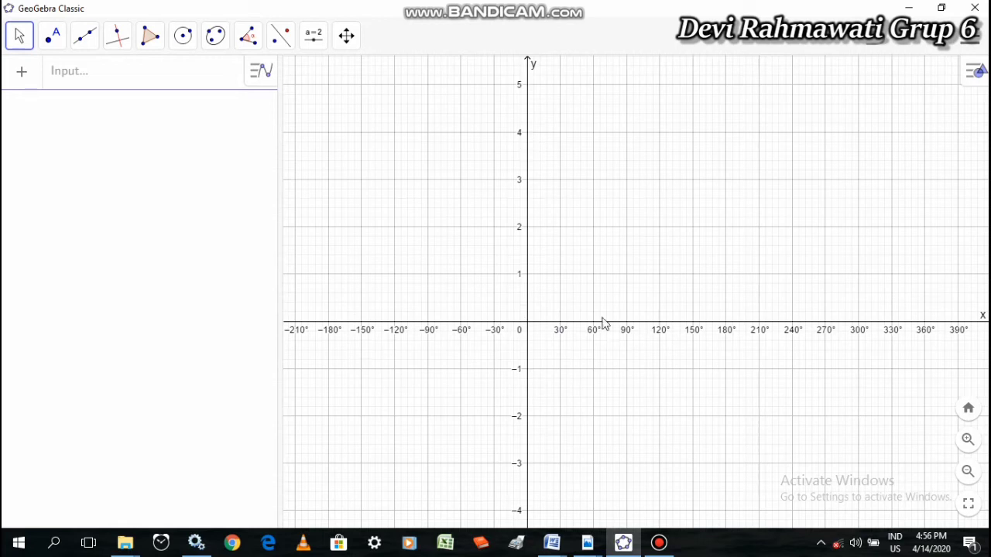
drag(686, 313, 684, 302)
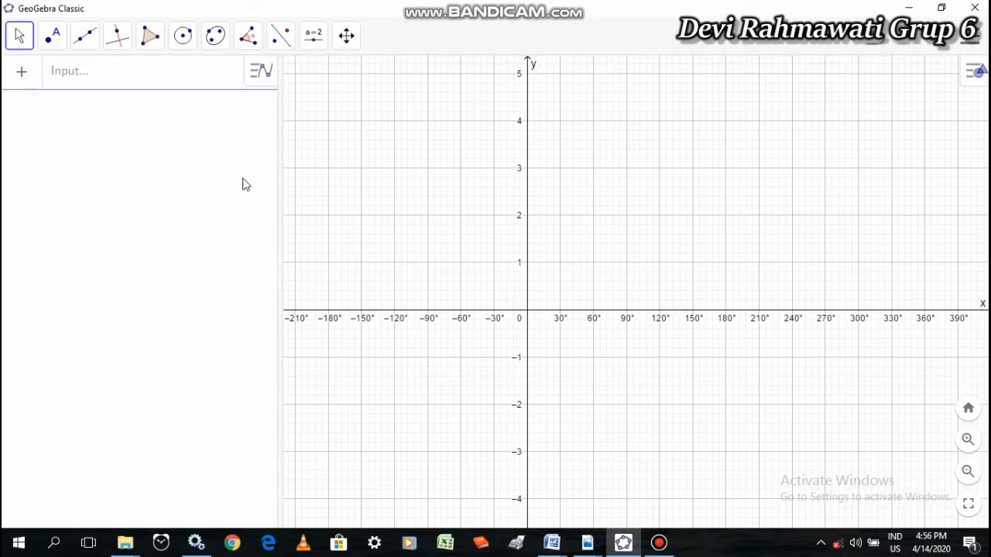
click(74, 78)
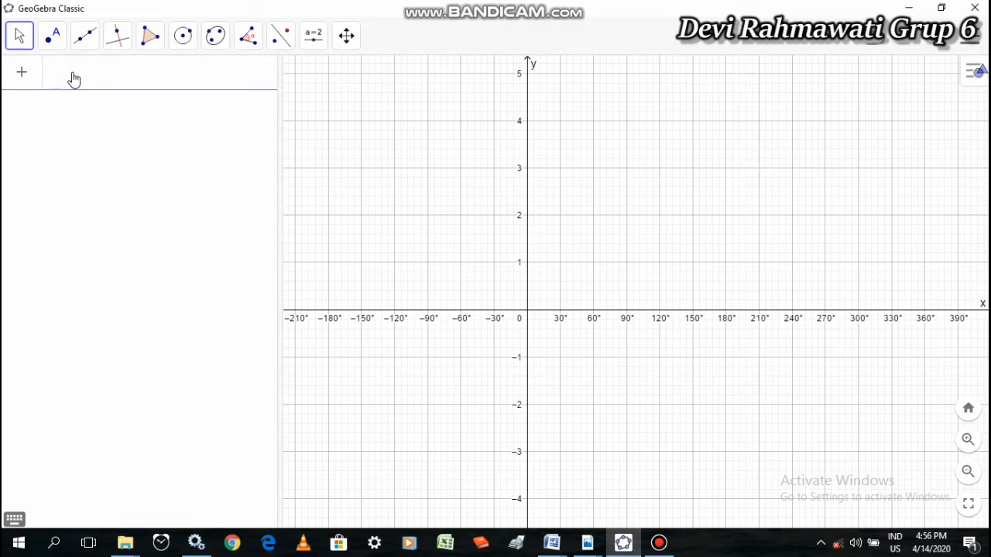
click(593, 548)
click(743, 476)
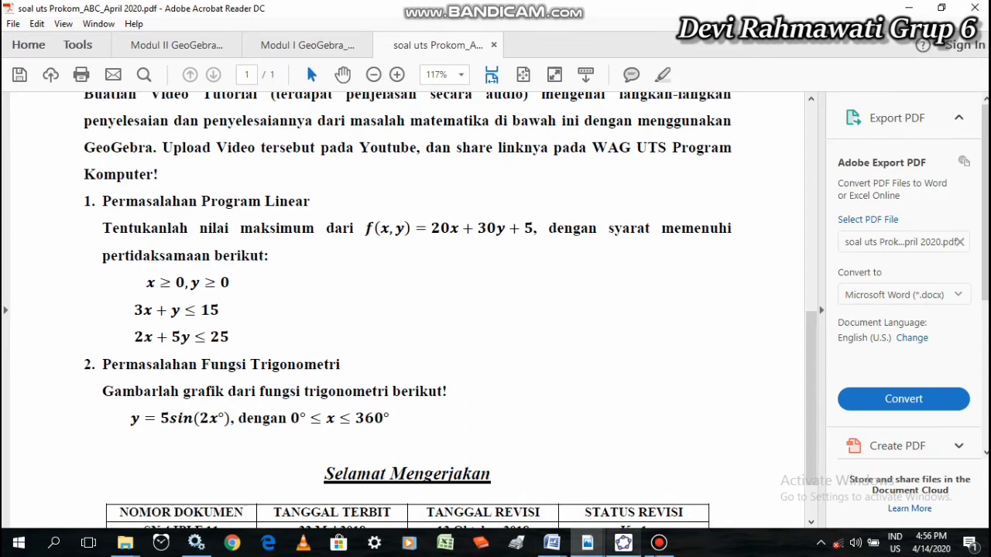
click(628, 546)
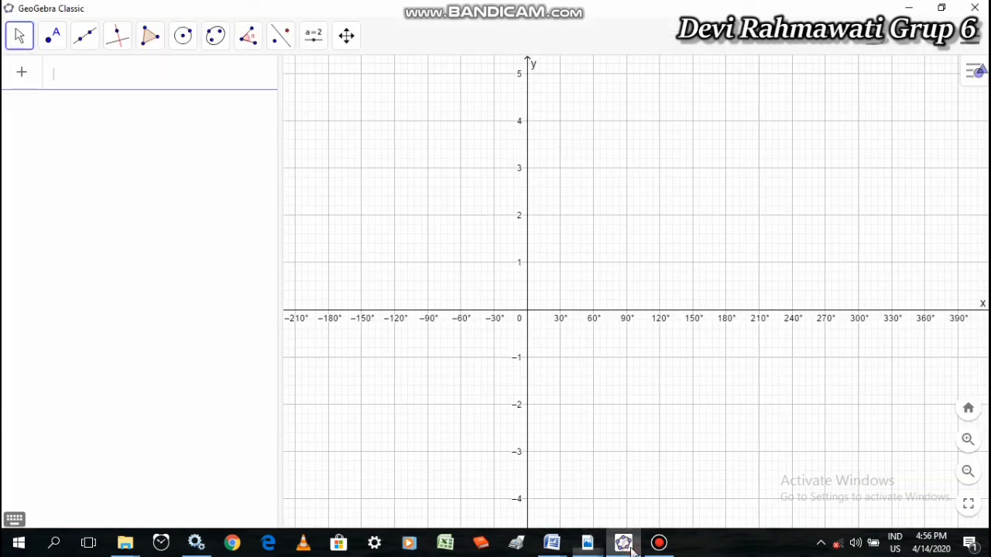
Plot the function Y = 5sin(2x°), including the degree sign after x
click(71, 83)
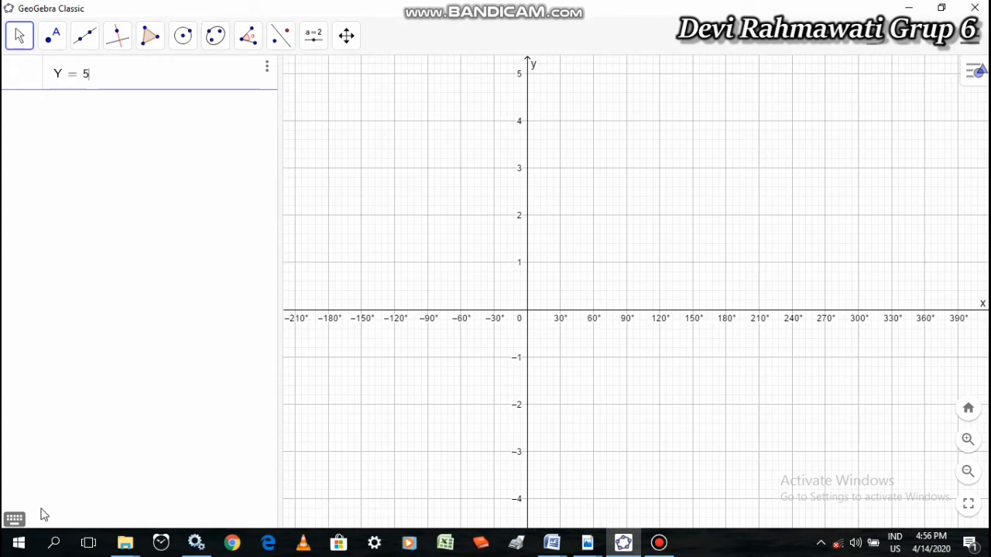
click(14, 519)
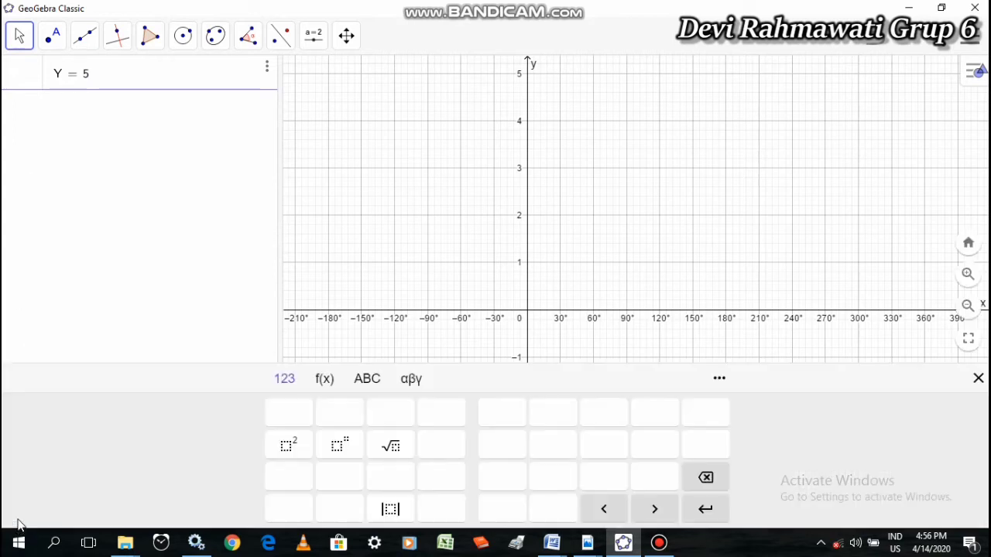
click(326, 380)
click(311, 416)
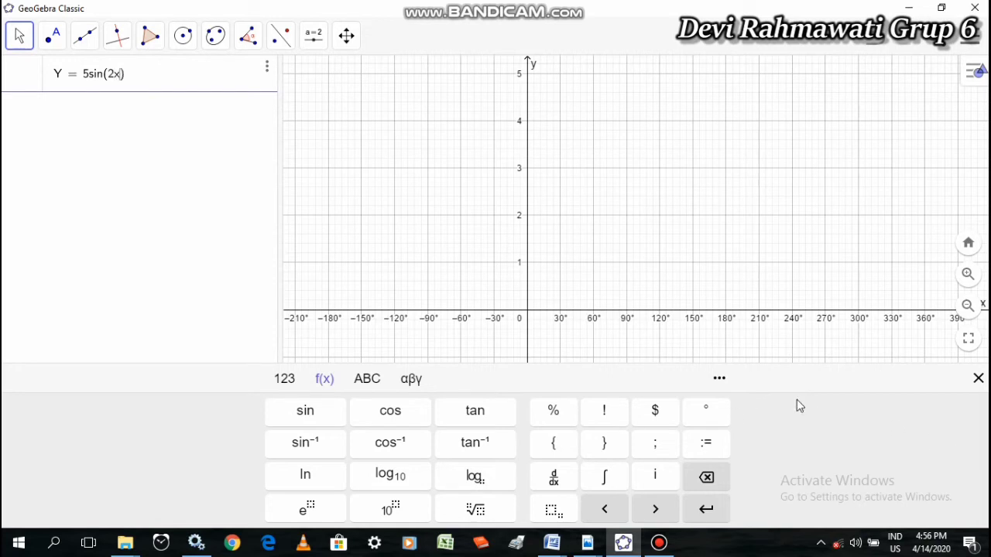
click(714, 415)
click(979, 379)
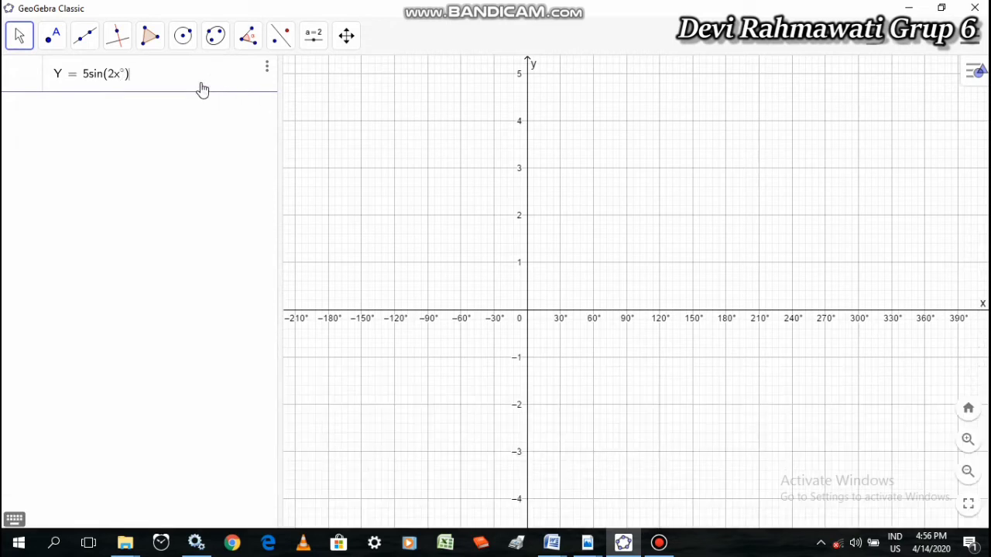
key(Return)
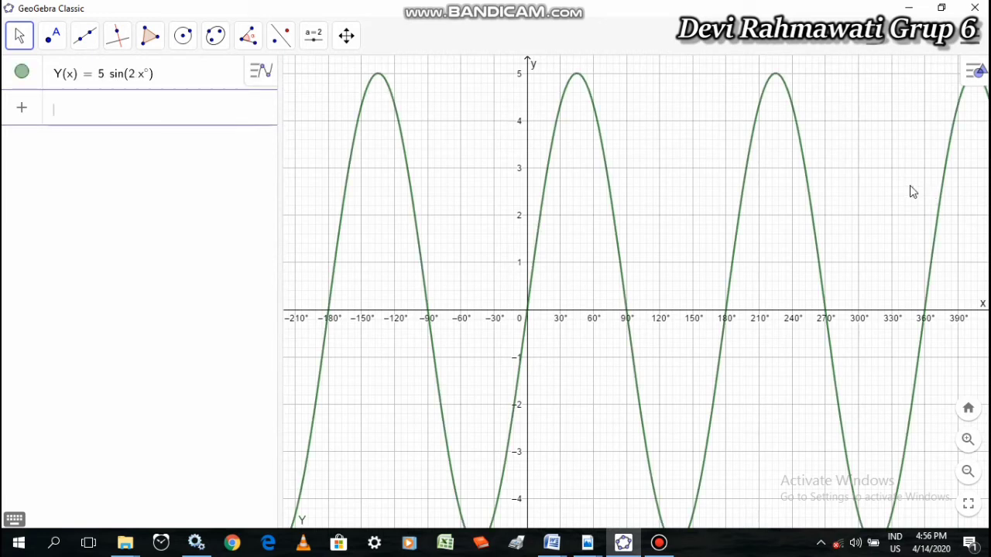
Examine the sine curve over 0° to 360° with its full peaks and troughs in view
drag(890, 185, 703, 173)
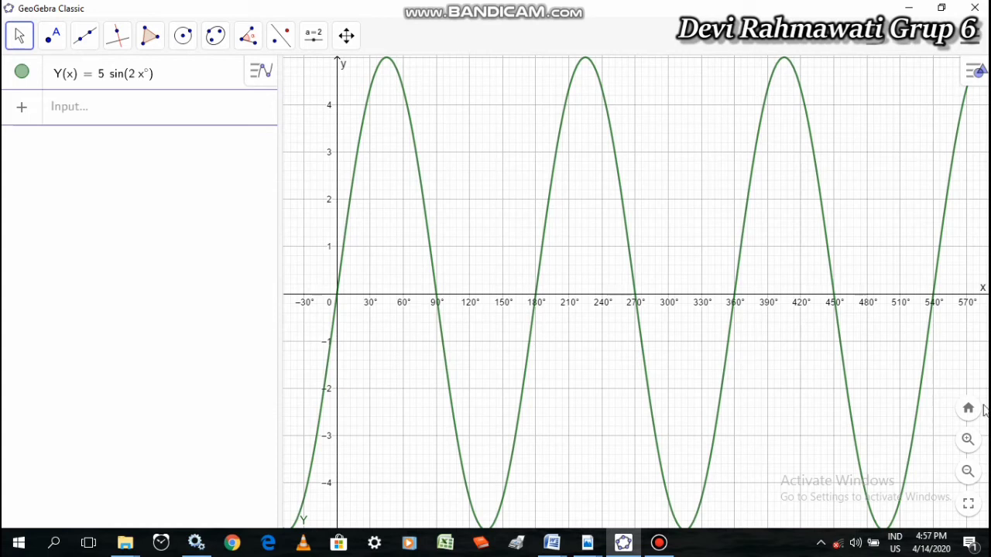
click(346, 36)
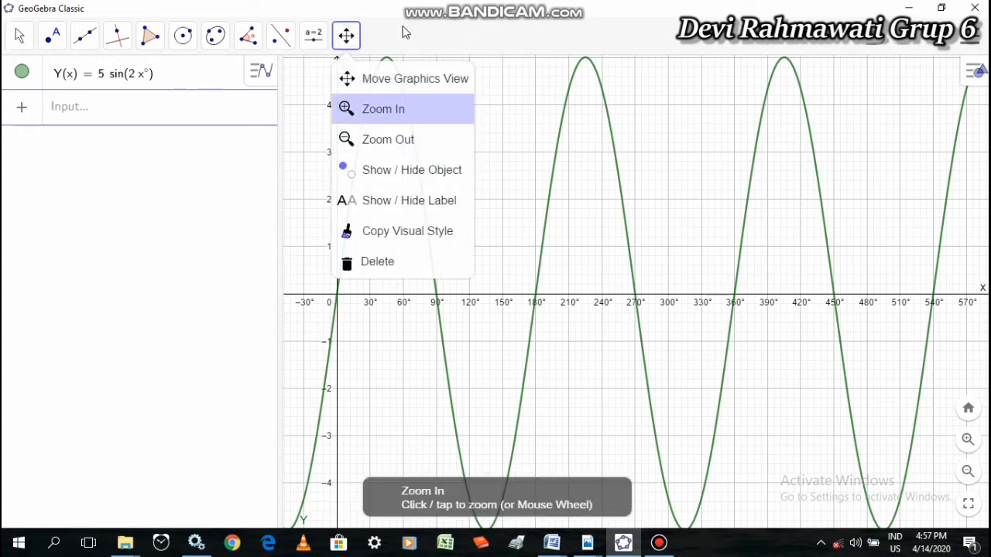
click(391, 147)
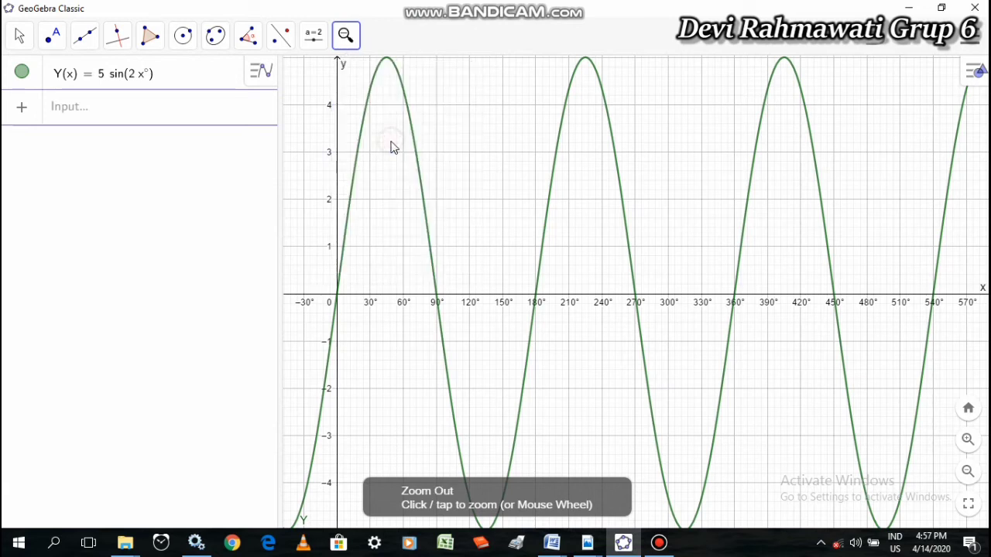
click(522, 206)
click(521, 207)
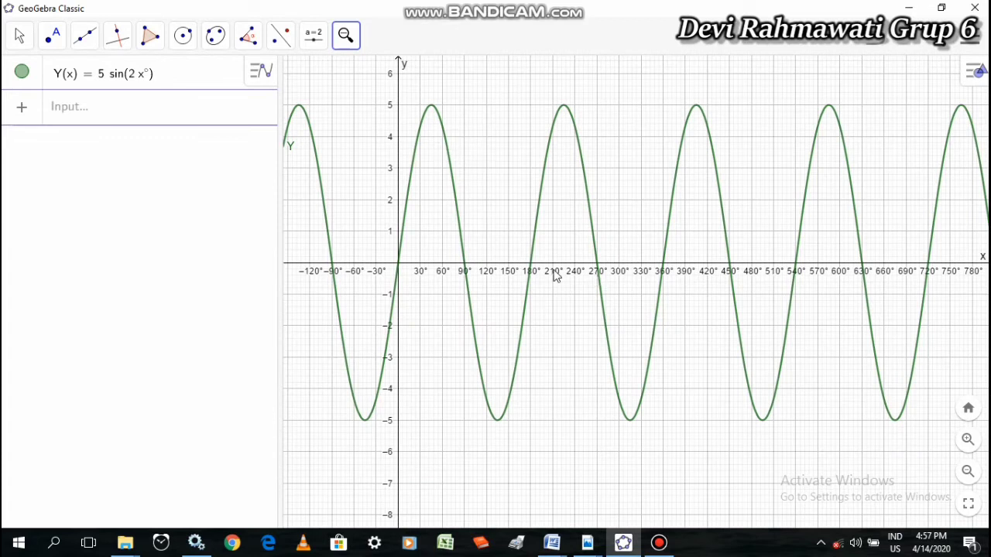
click(347, 35)
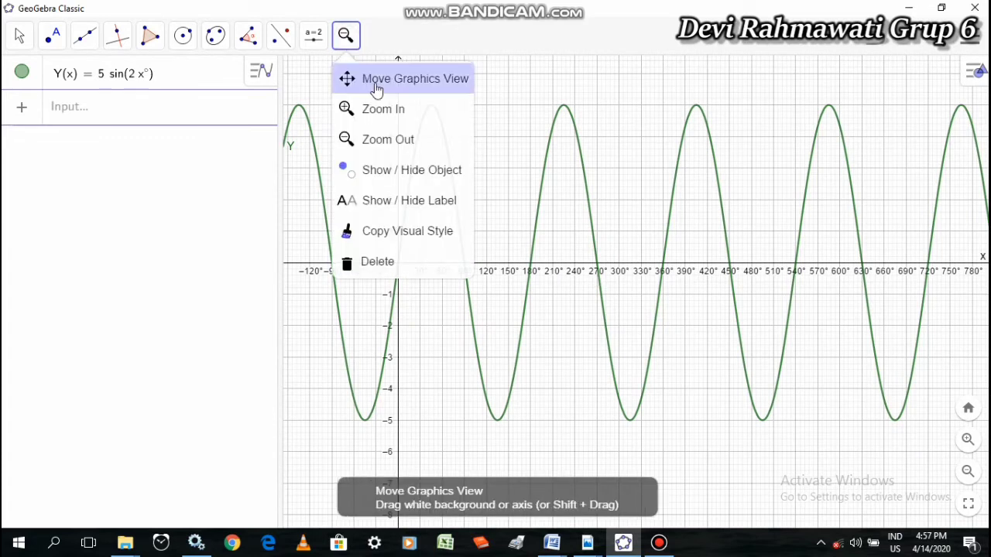
click(394, 84)
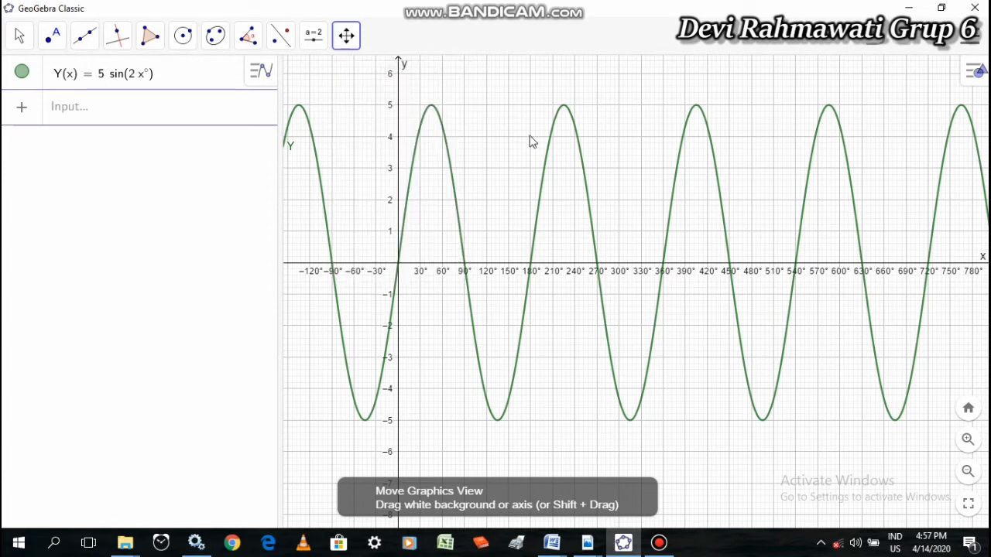
drag(509, 121, 554, 145)
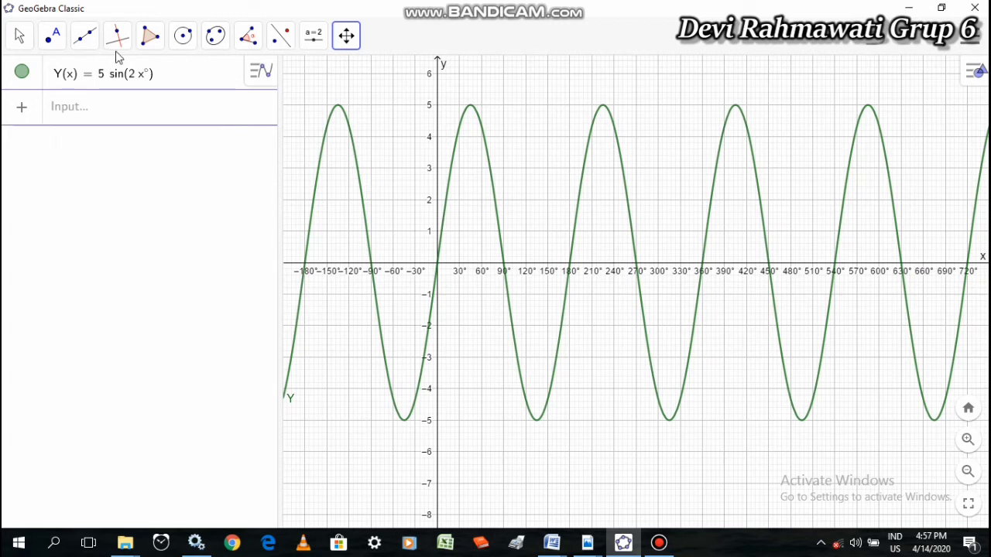
Mark the intersections of the sine curve with the x-axis at 0°, 90°, 180°, 270° and 360°
click(52, 40)
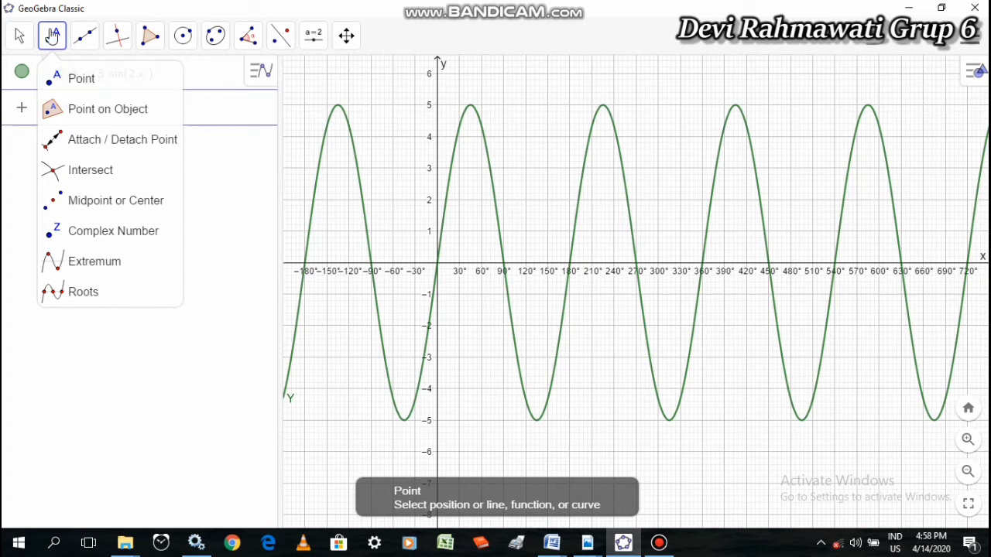
click(101, 182)
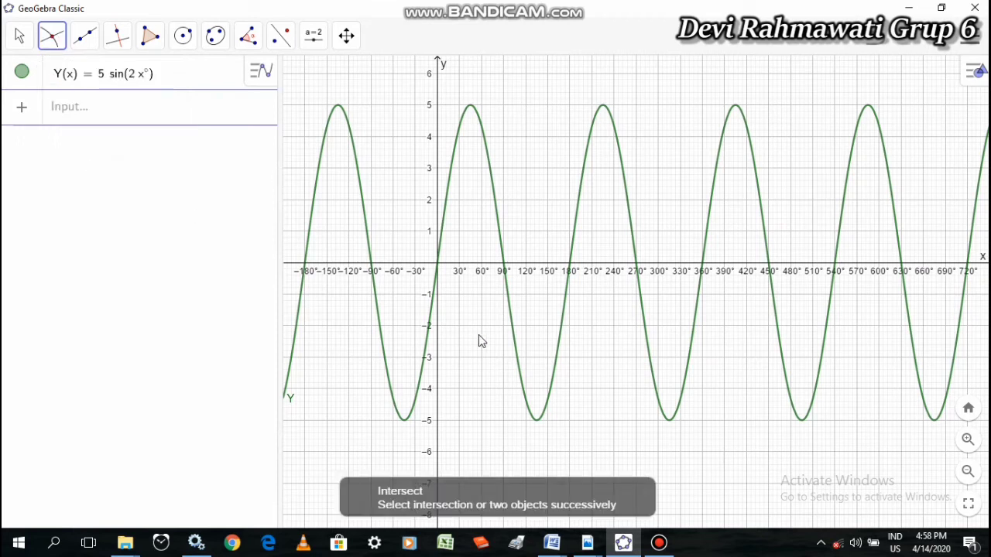
click(468, 110)
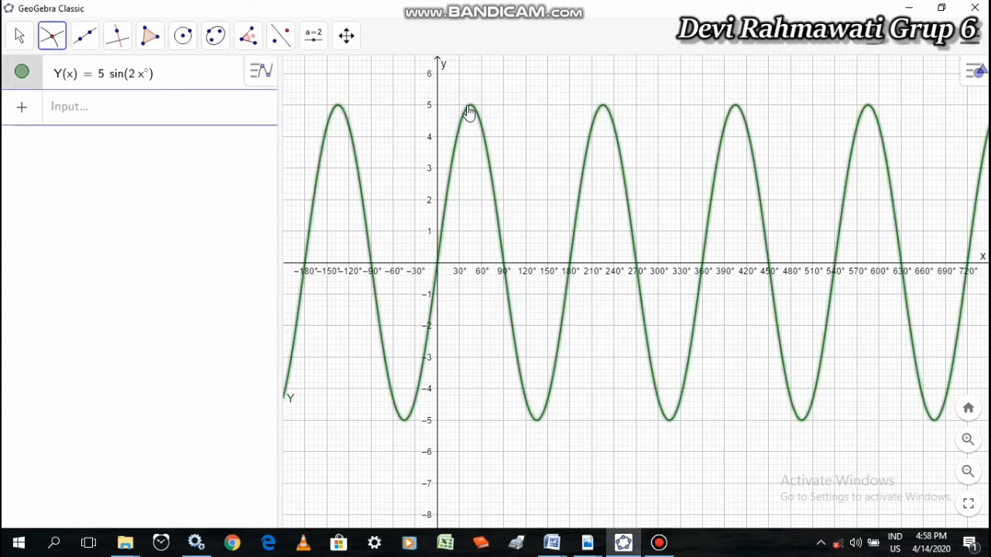
click(458, 267)
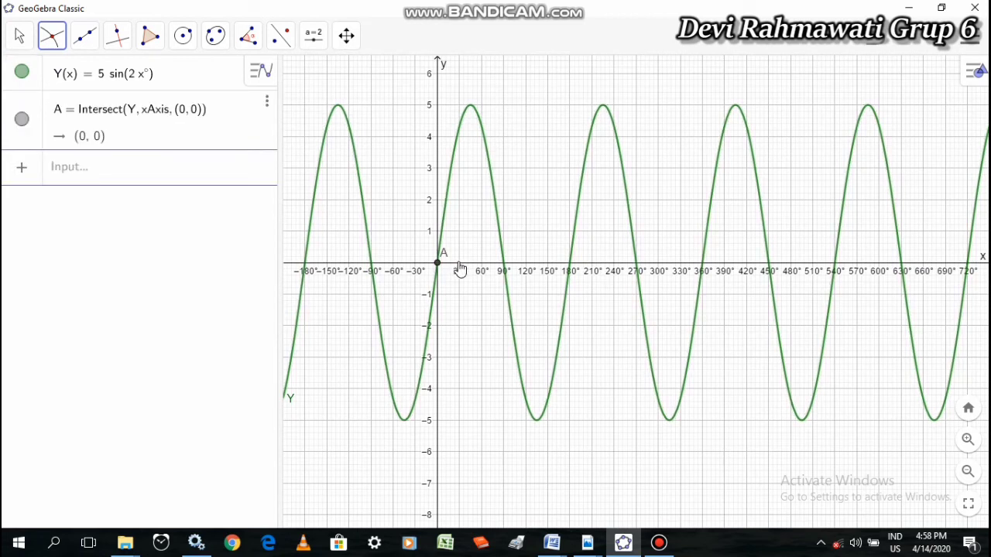
click(504, 266)
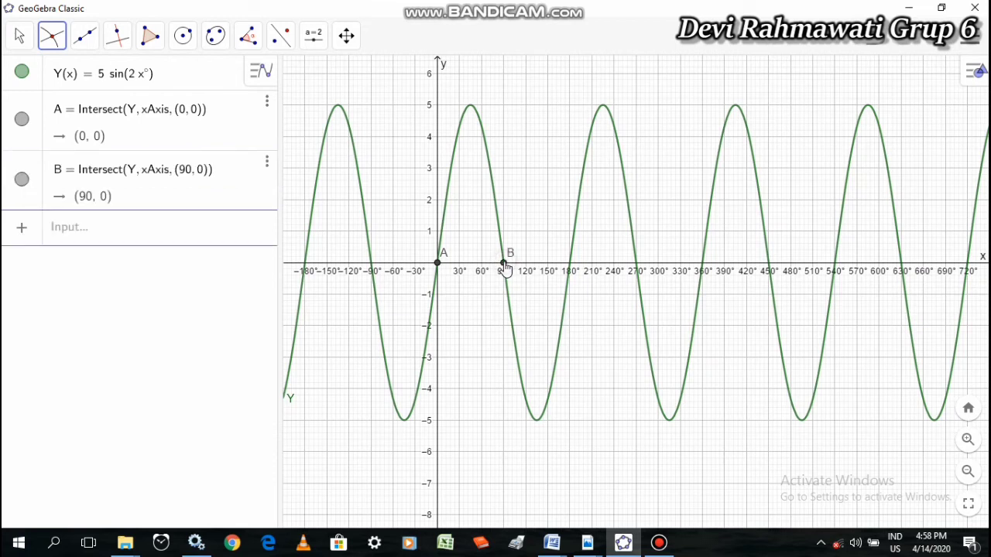
click(570, 266)
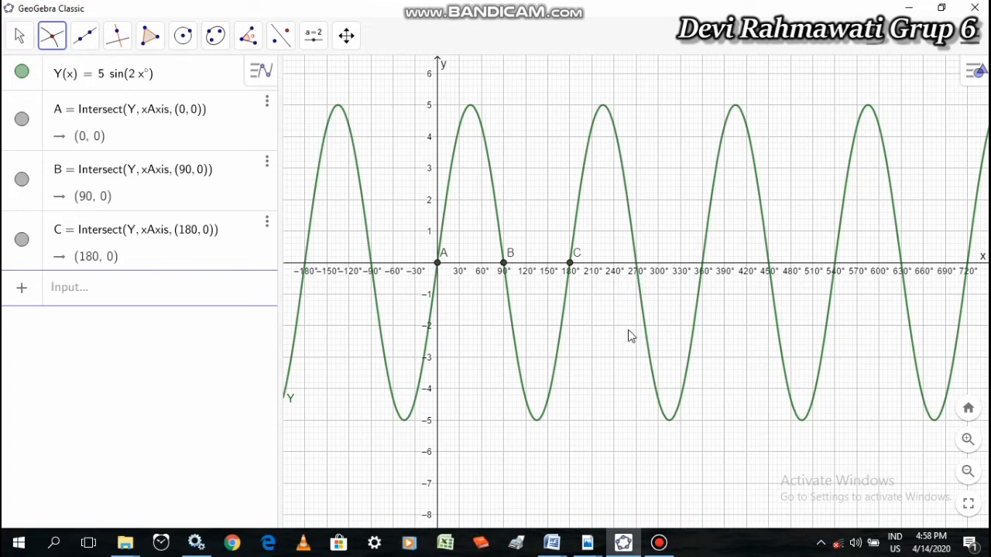
click(637, 265)
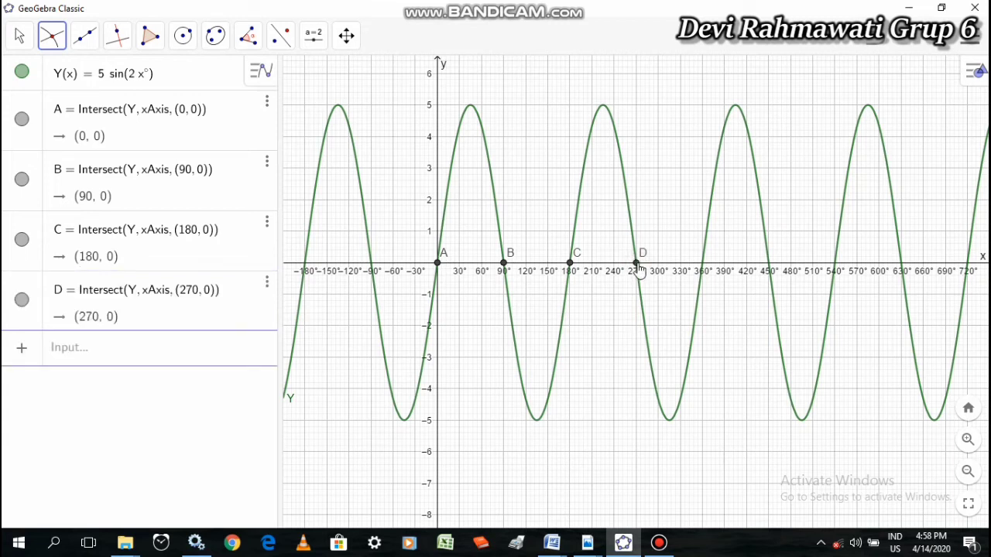
click(702, 265)
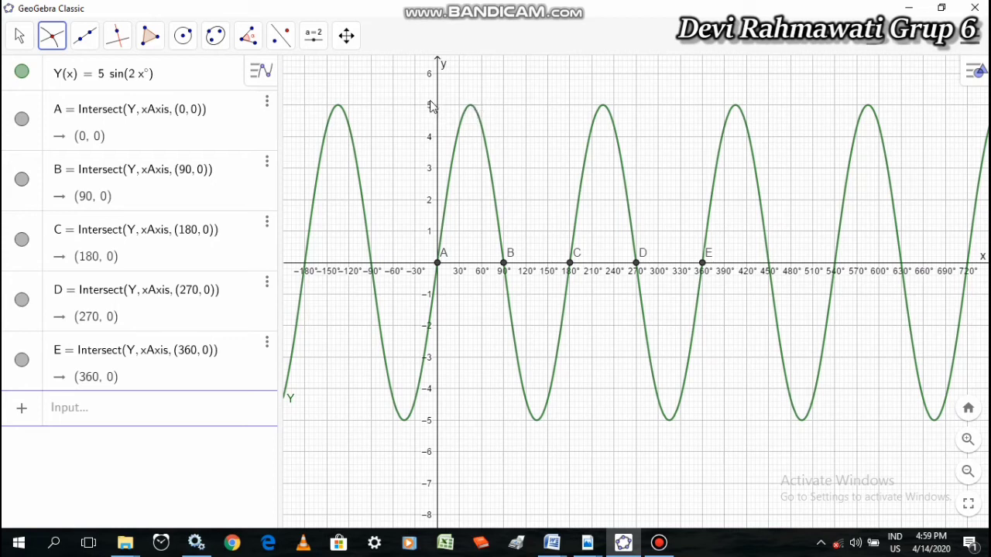
click(450, 121)
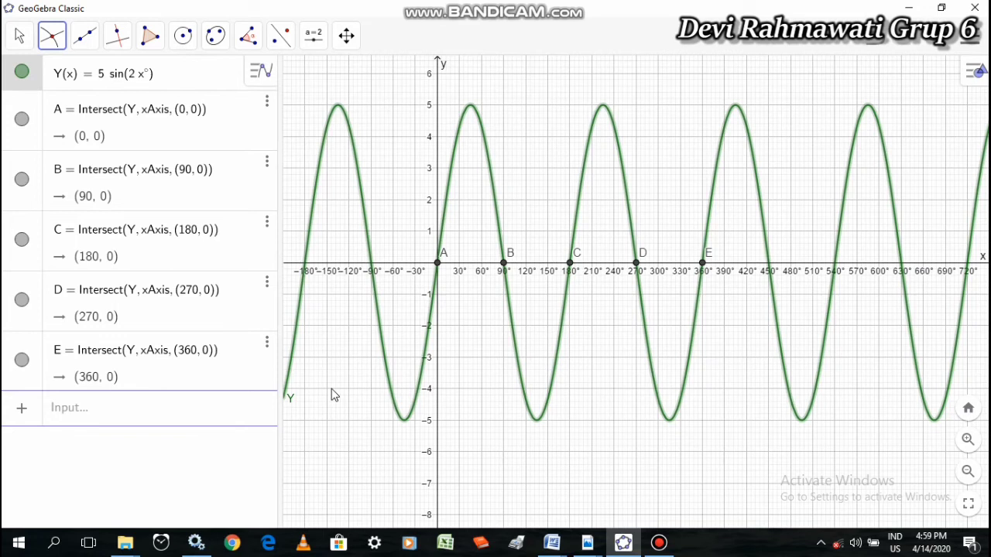
click(19, 39)
click(45, 77)
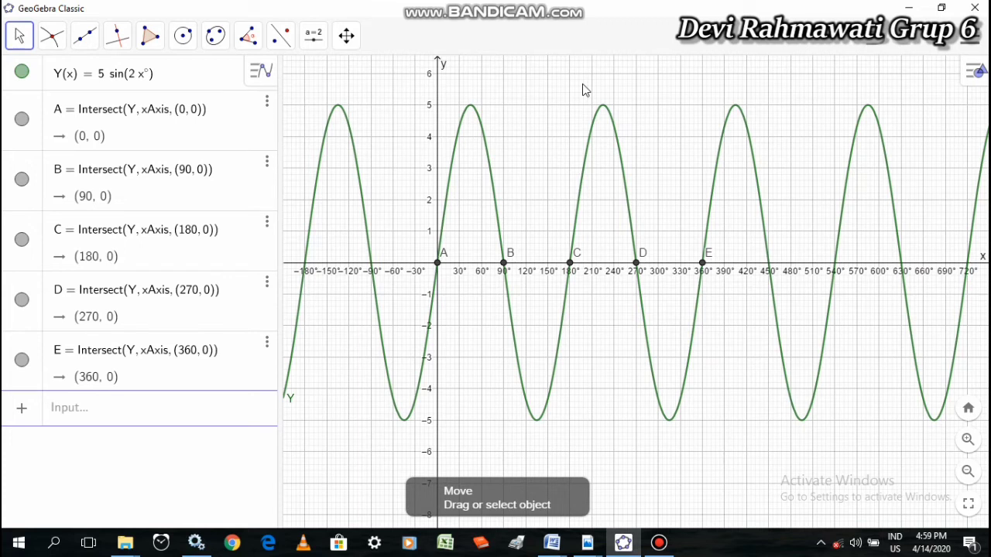
Mark the maximum and minimum points of the sine curve with the Extremum tool
drag(636, 119, 615, 126)
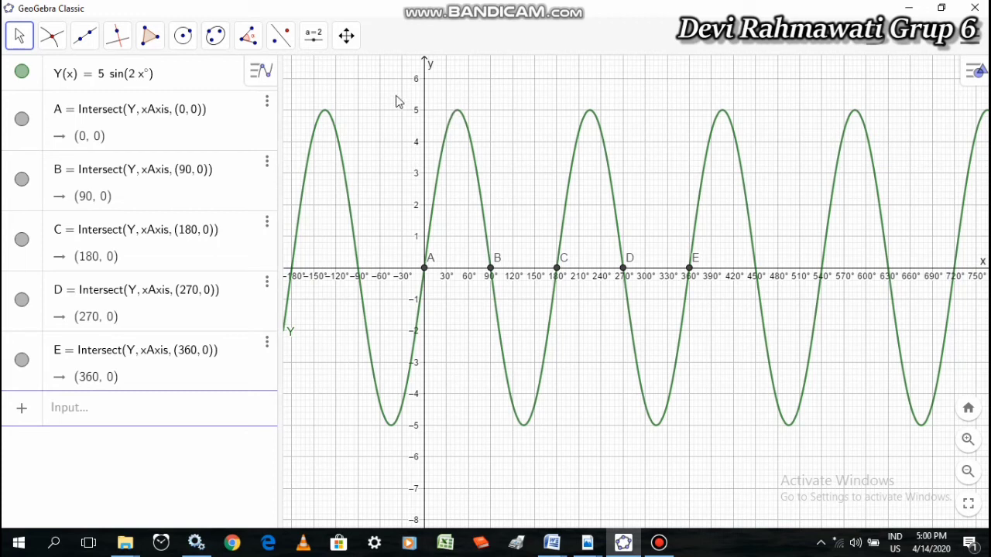
click(53, 34)
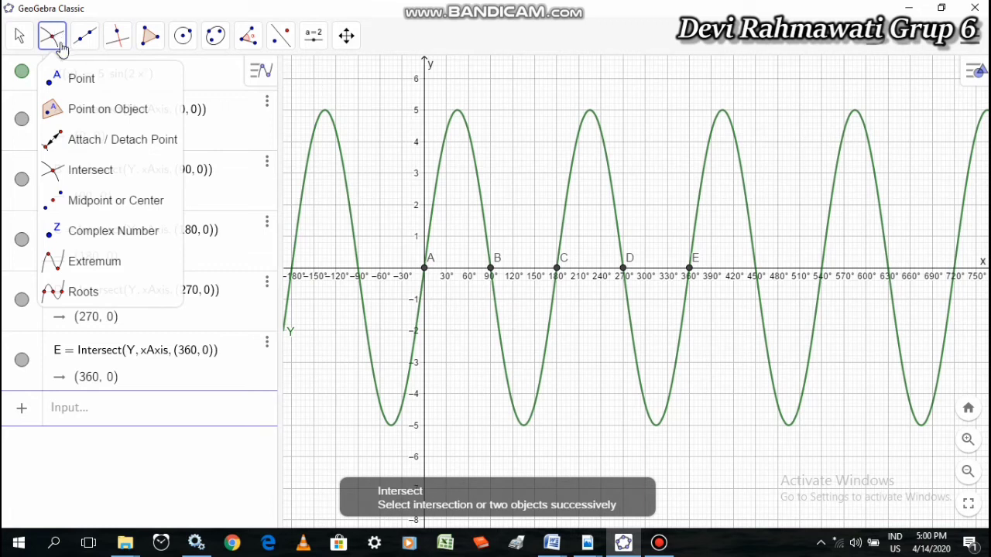
click(113, 268)
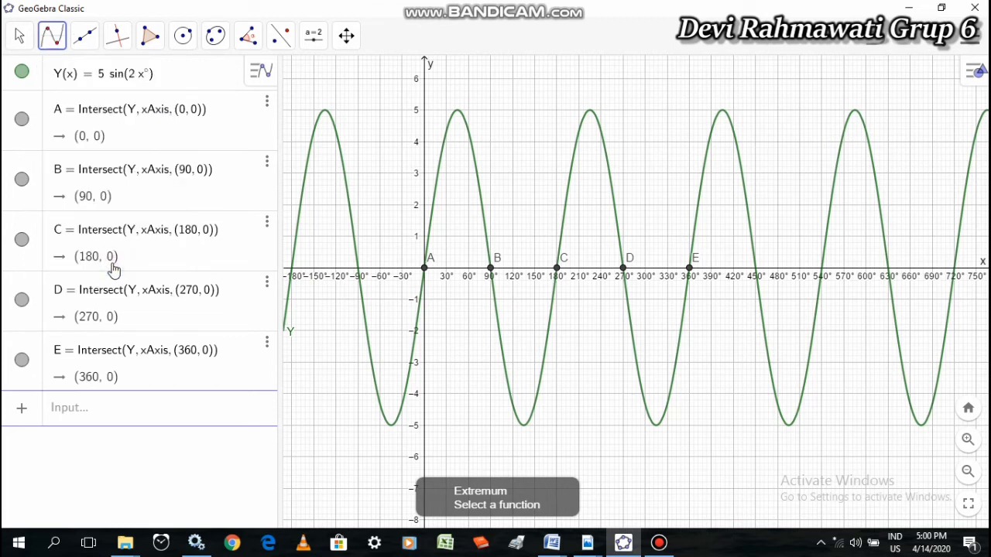
click(458, 117)
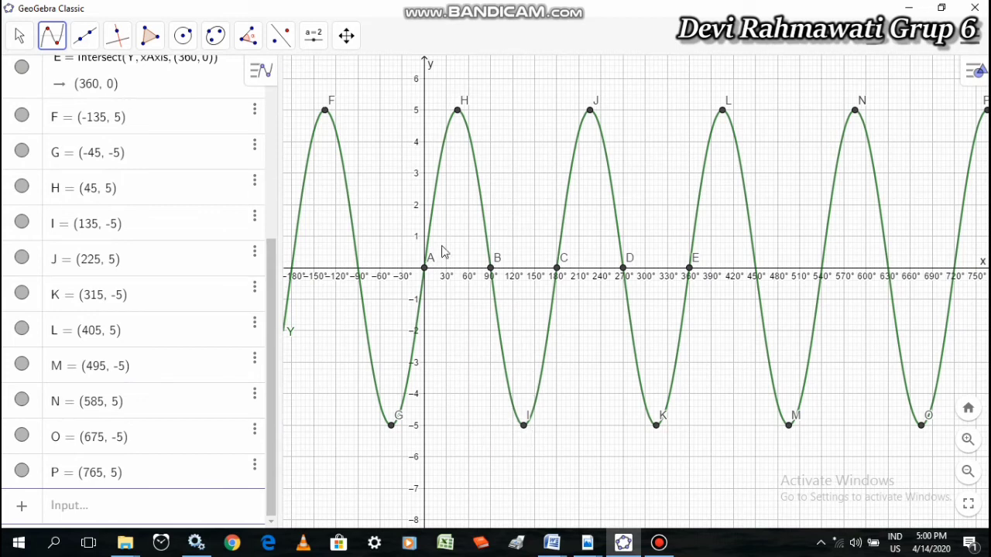
click(18, 37)
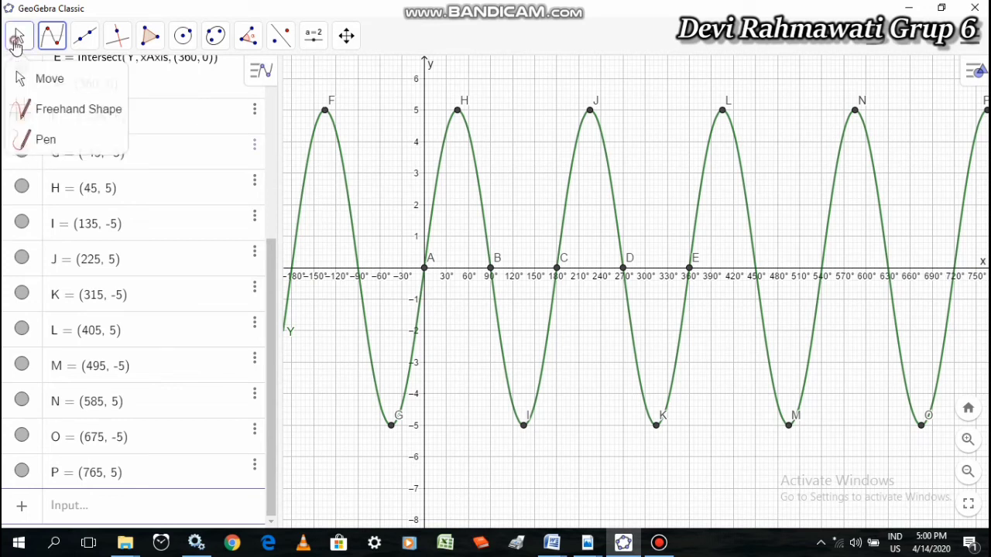
mouse_move(183, 35)
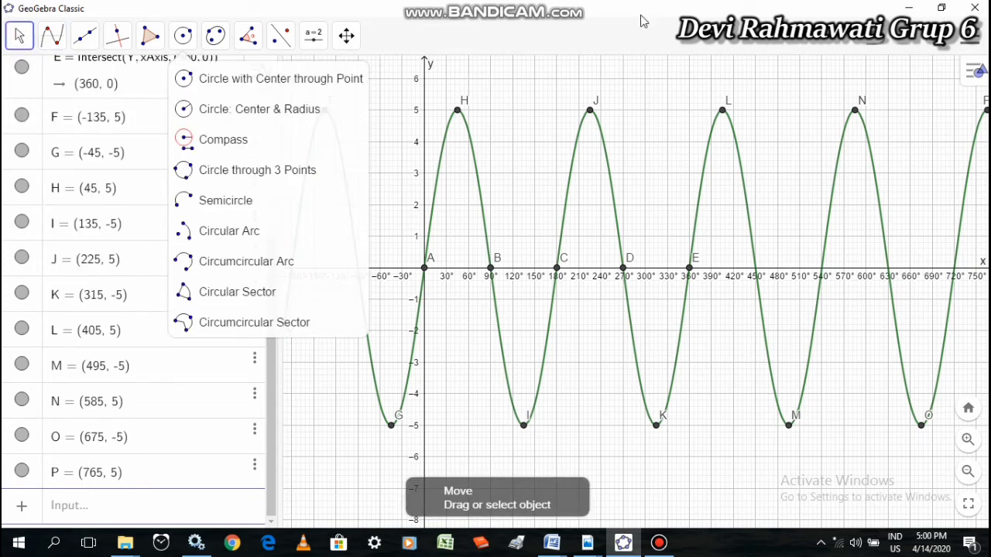
mouse_move(313, 34)
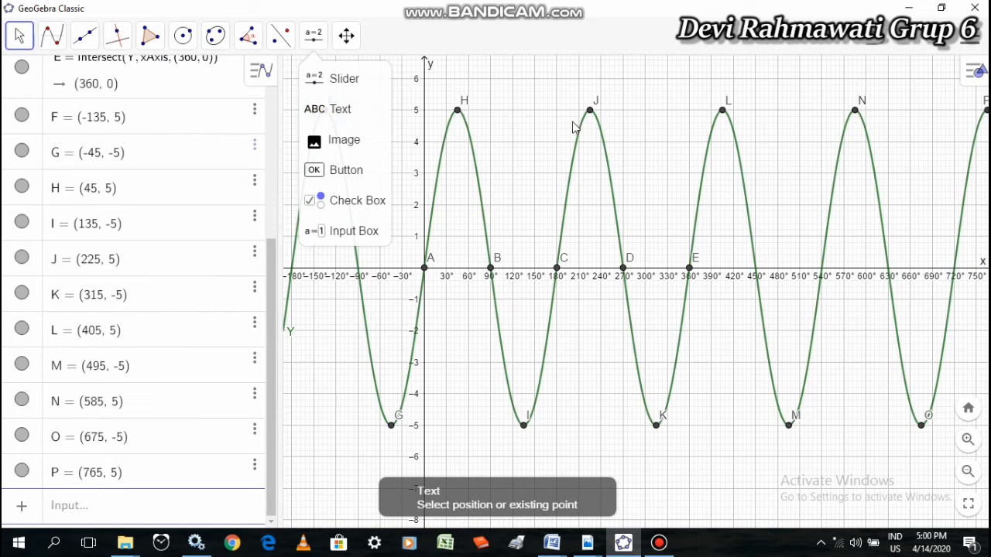
mouse_move(35, 39)
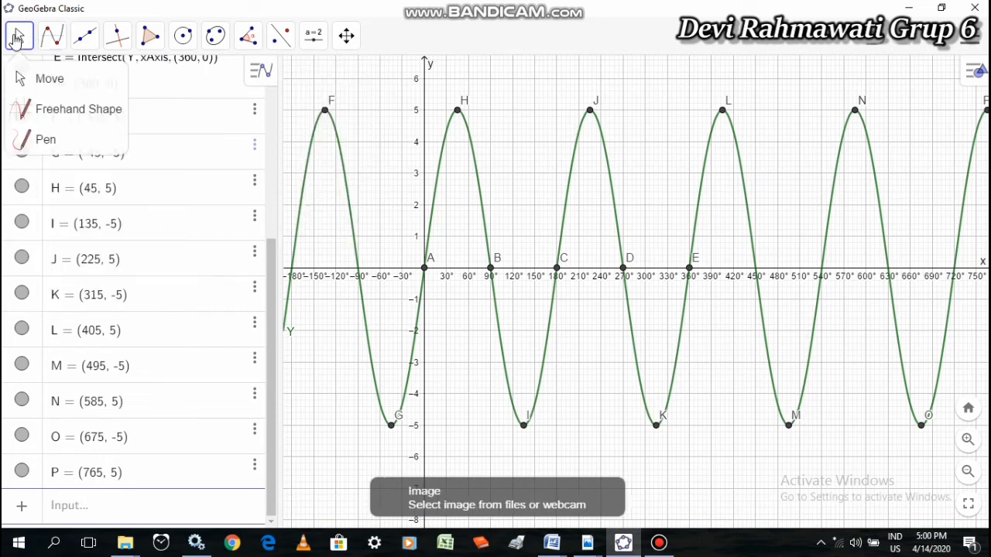
click(16, 39)
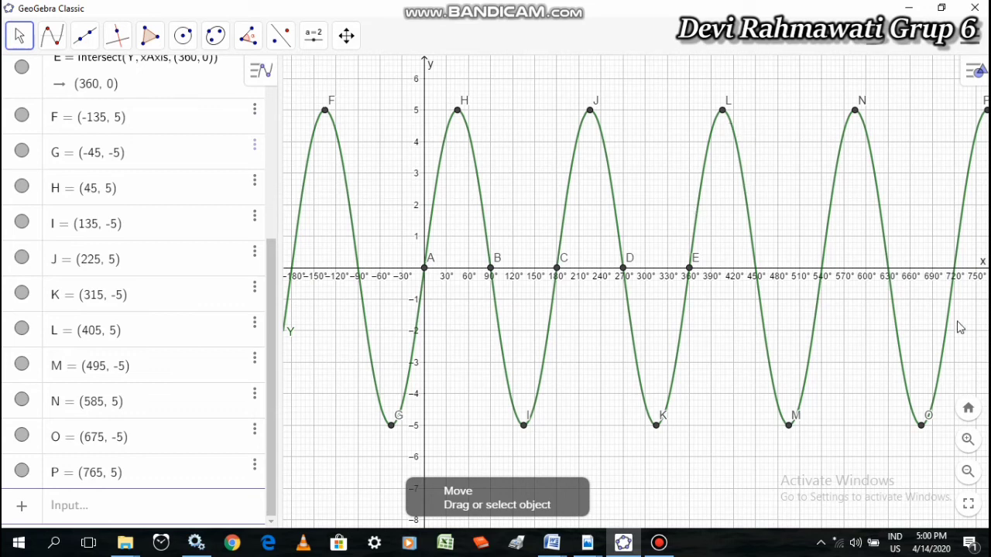
Examine the marked peaks, troughs and x-axis intersections of the sine curve between 0° and 360° at a closer zoom
click(968, 439)
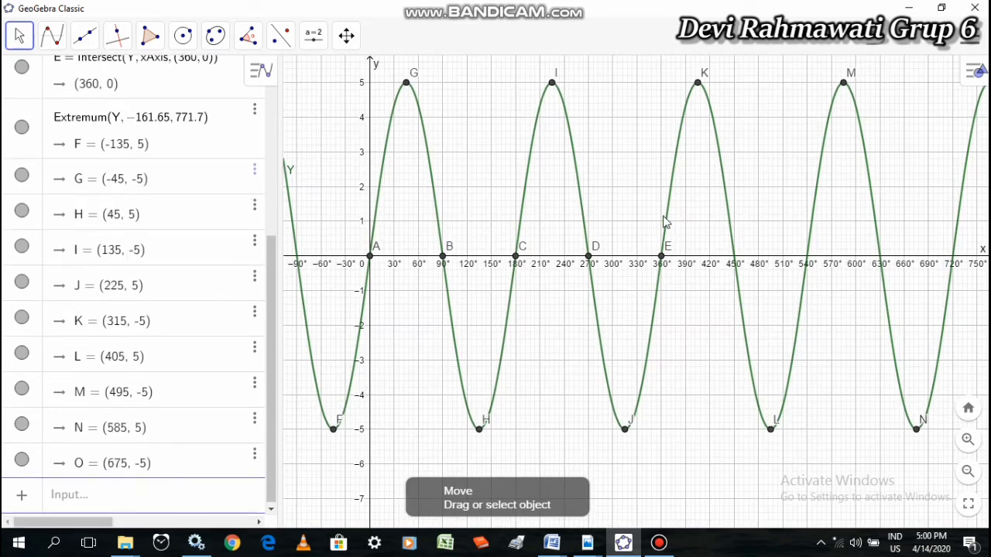
drag(612, 171, 655, 193)
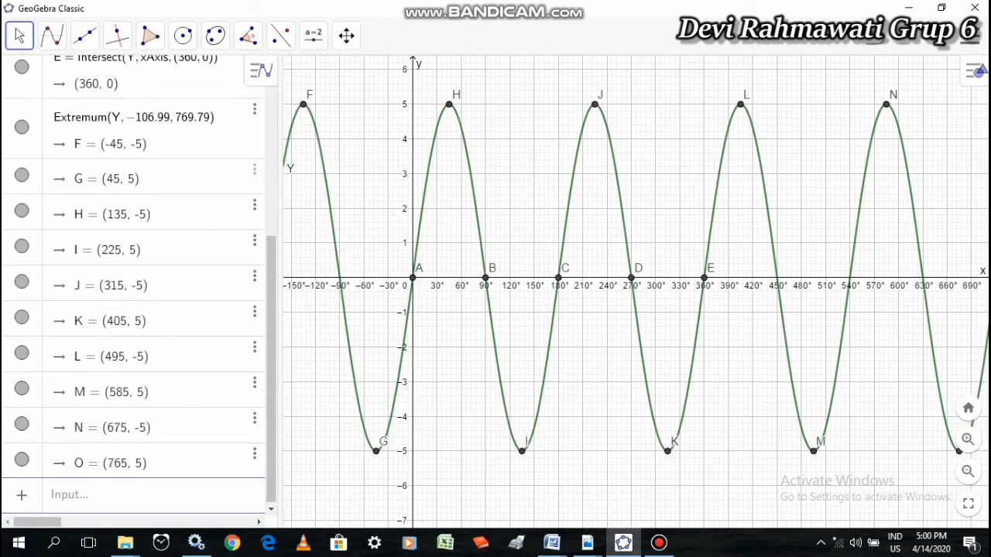
click(968, 439)
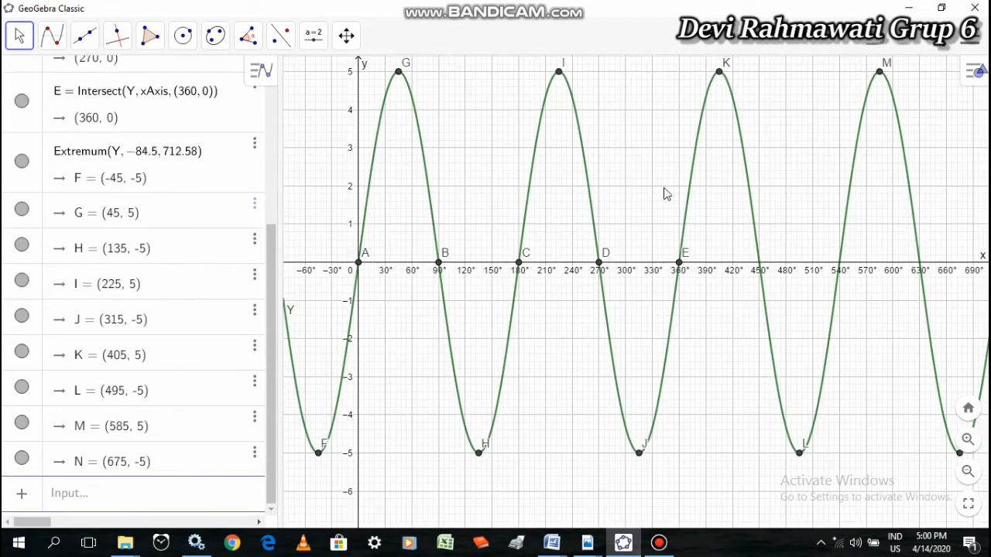
drag(635, 172, 652, 195)
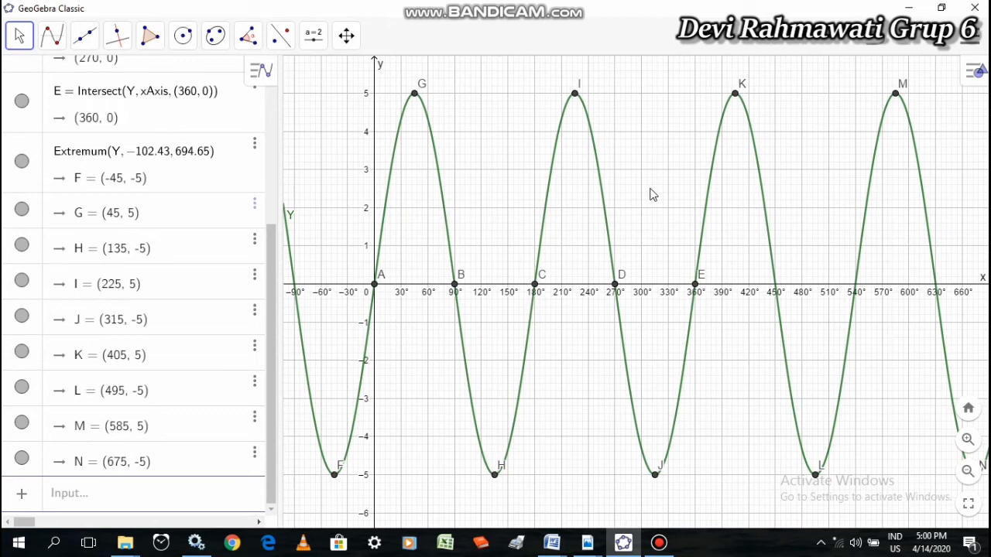
drag(642, 182, 608, 198)
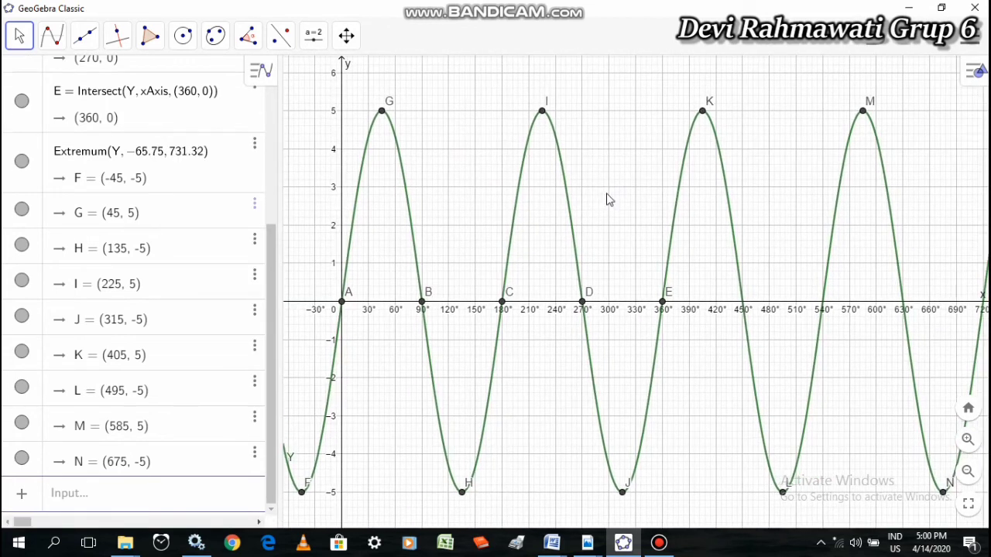
click(969, 439)
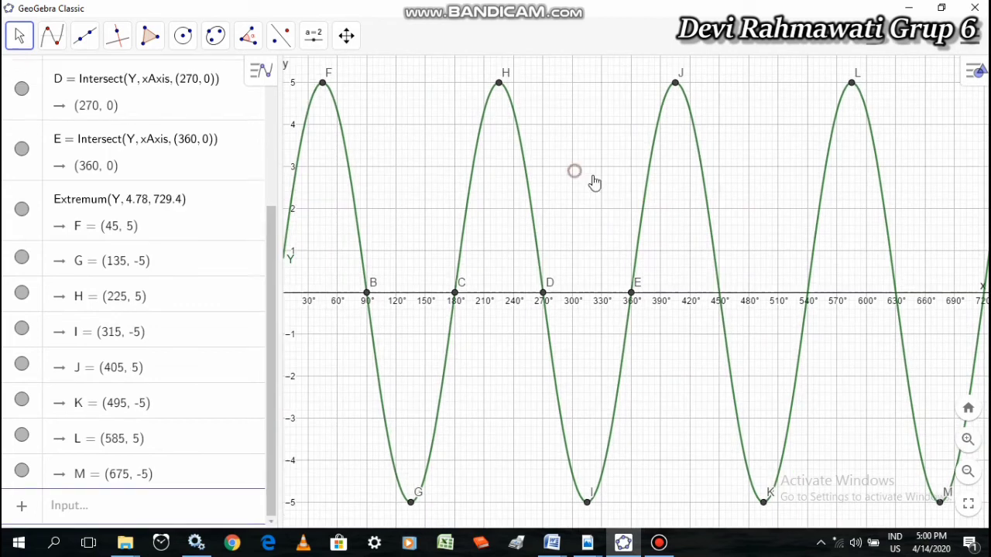
drag(593, 181, 642, 186)
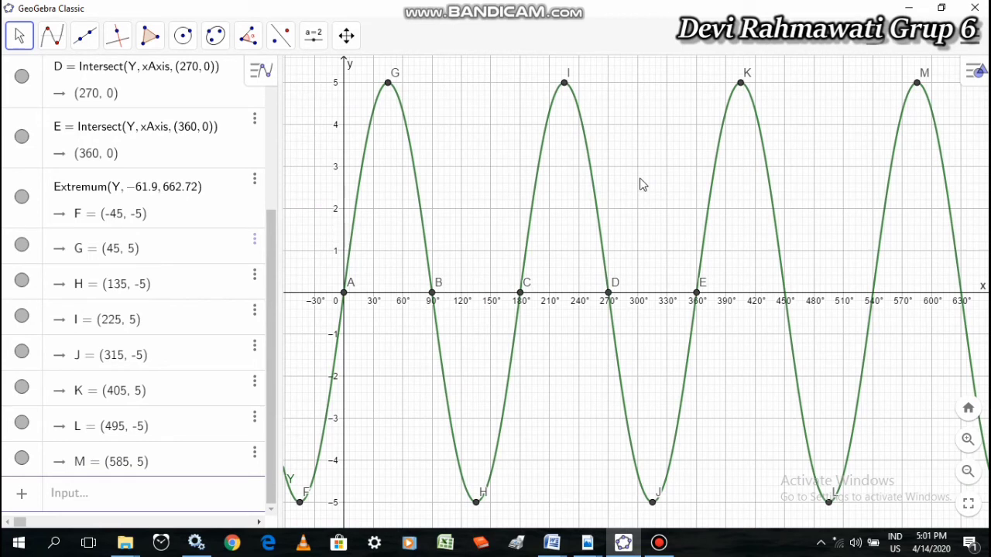
drag(409, 300, 408, 301)
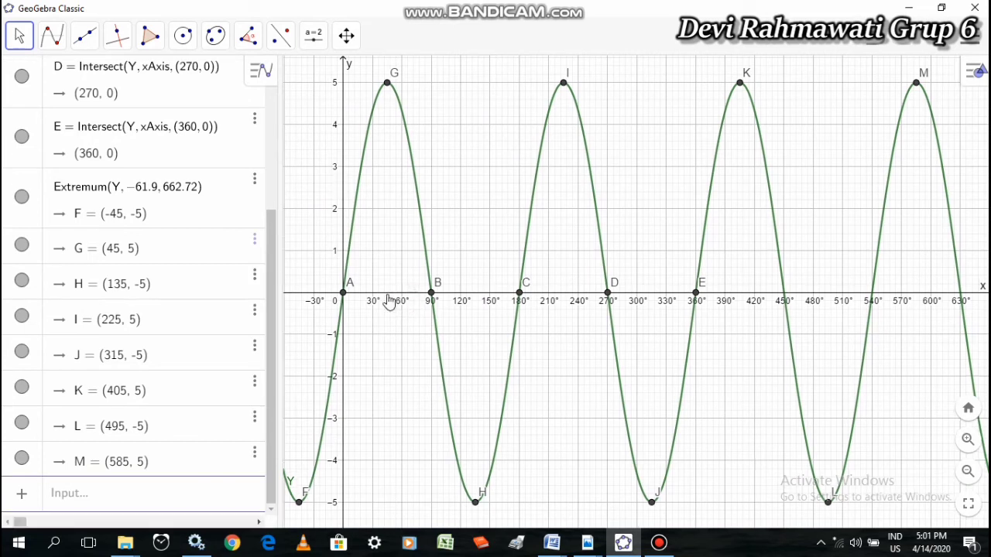
Set the label of point A at the origin to show Name & Value
right_click(345, 296)
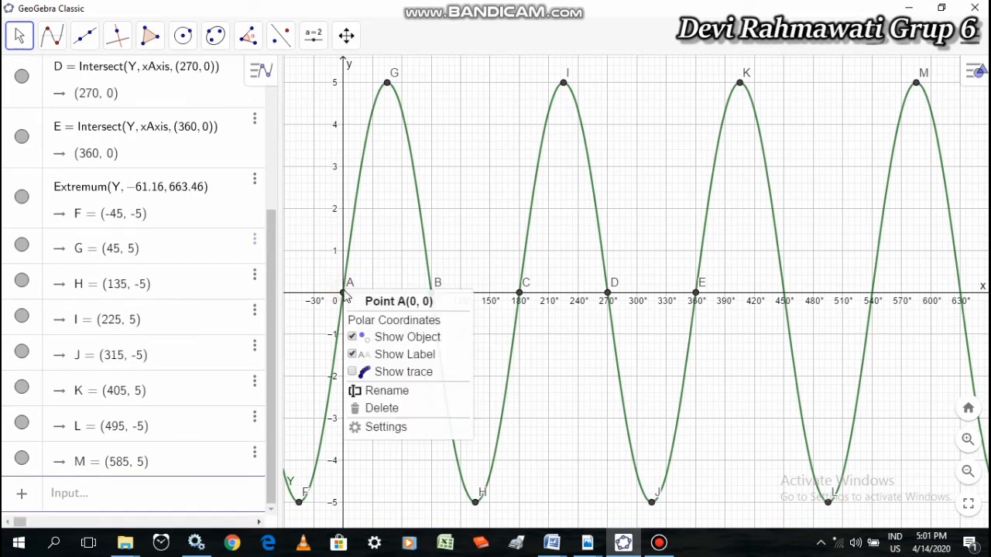
click(387, 428)
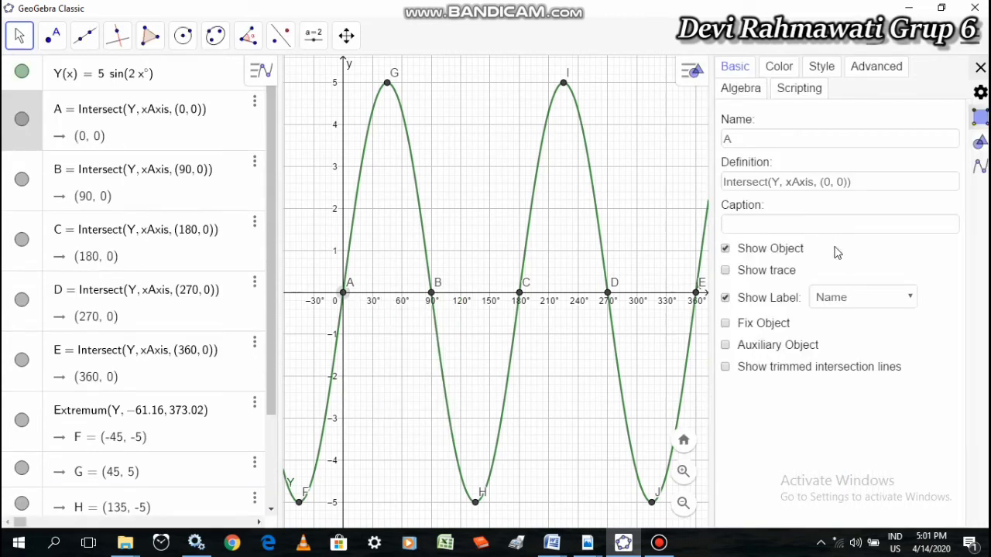
click(901, 297)
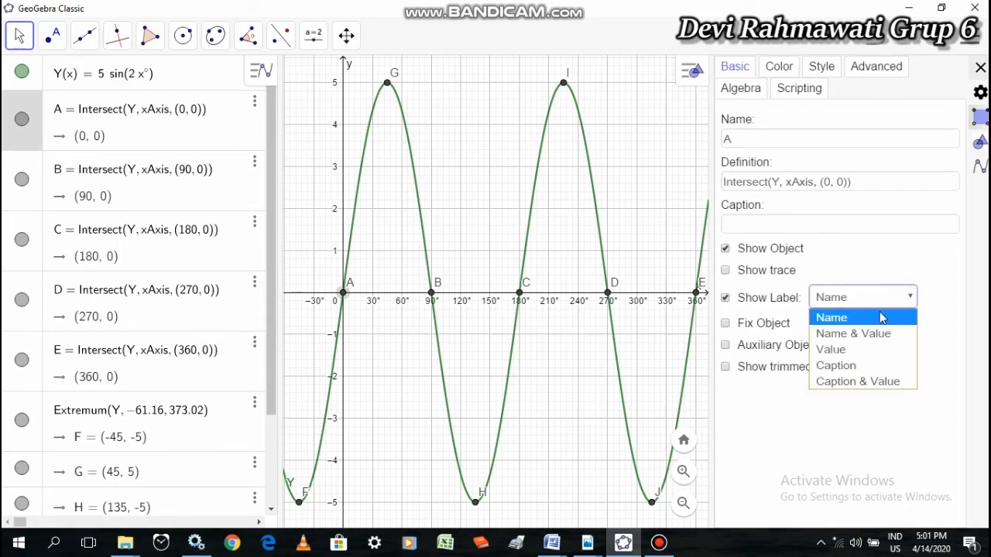
click(865, 333)
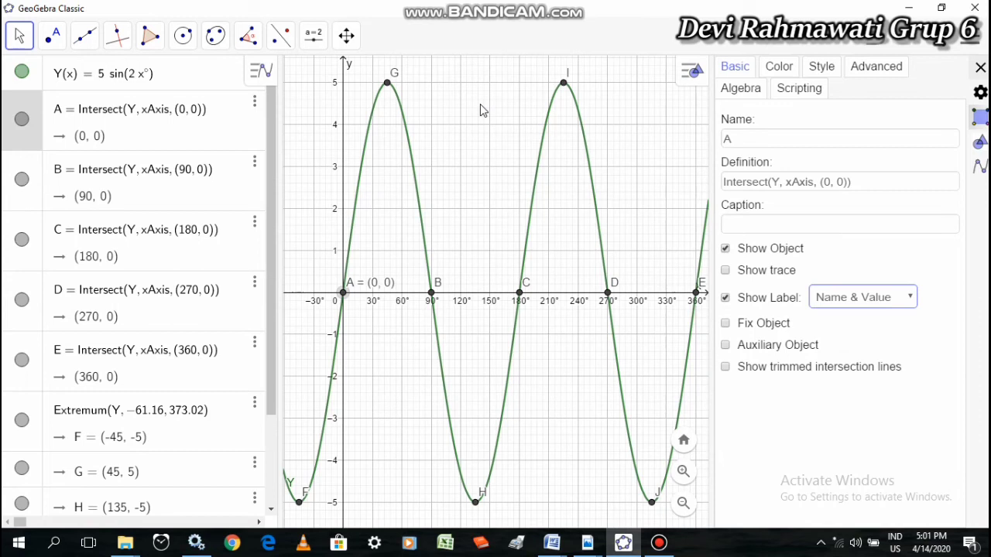
Set the labels of first peak G at 45° and x-axis intersection B at 90° to Name & Value
click(387, 84)
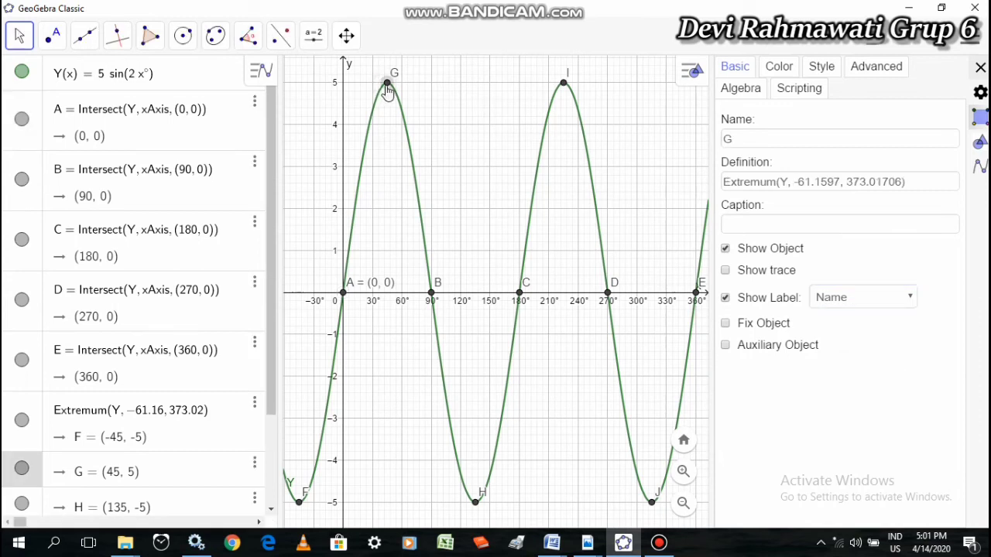
click(912, 299)
click(885, 334)
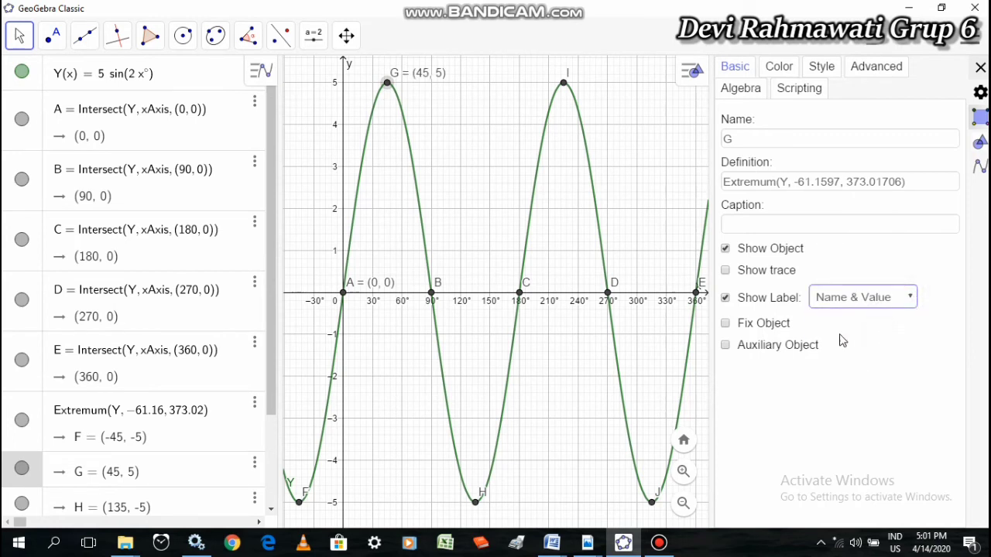
click(432, 295)
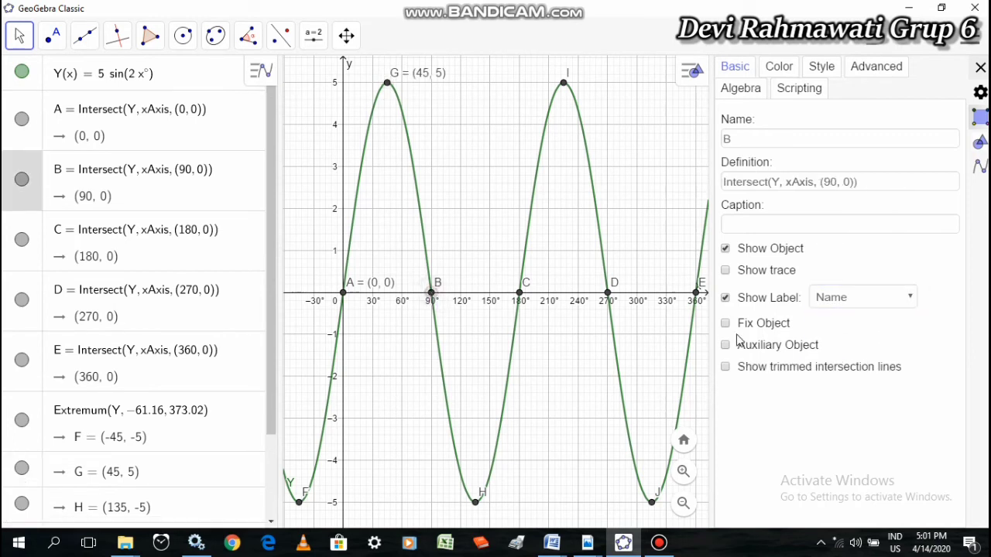
click(852, 297)
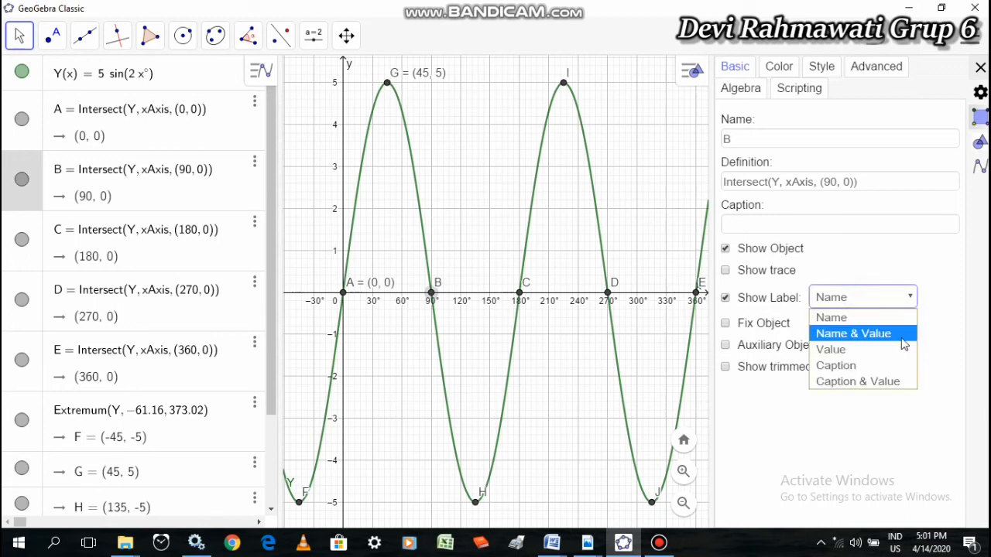
click(898, 335)
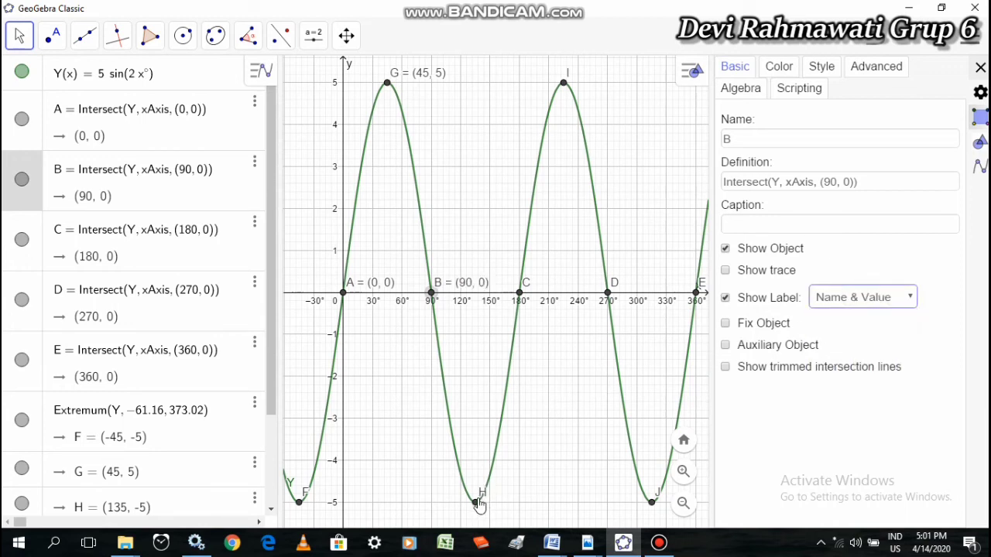
Set the labels of trough H at 135° and x-axis intersection C at 180° to Name & Value
click(475, 503)
click(890, 298)
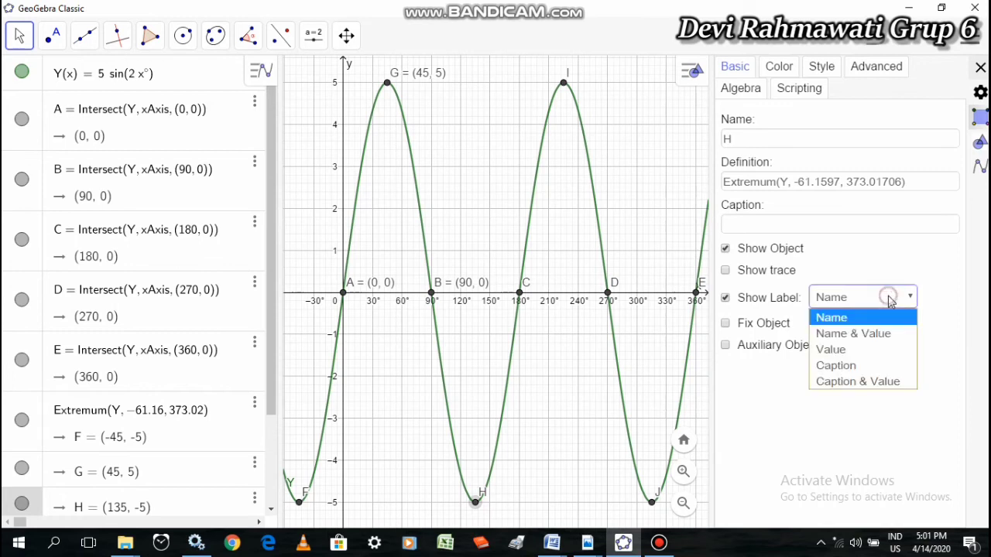
click(890, 335)
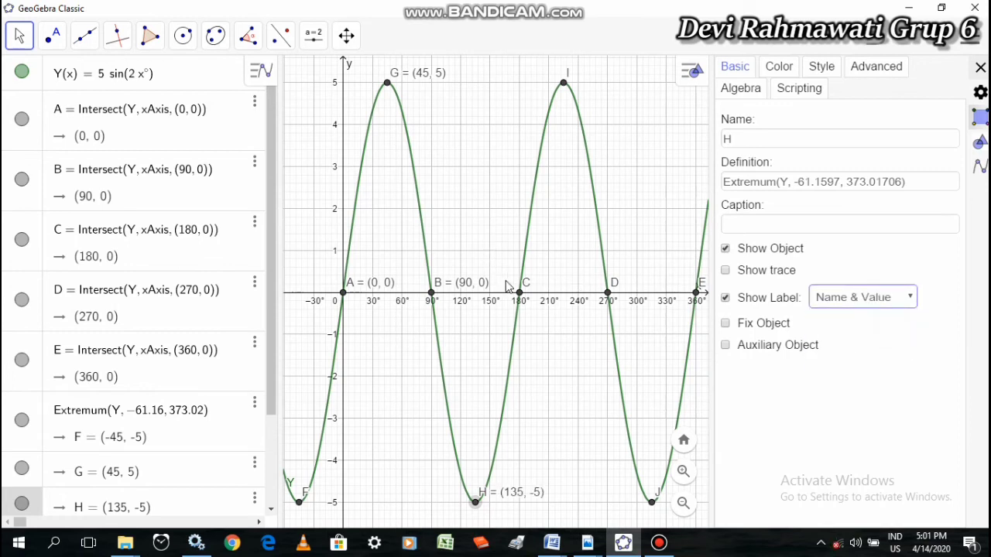
click(520, 296)
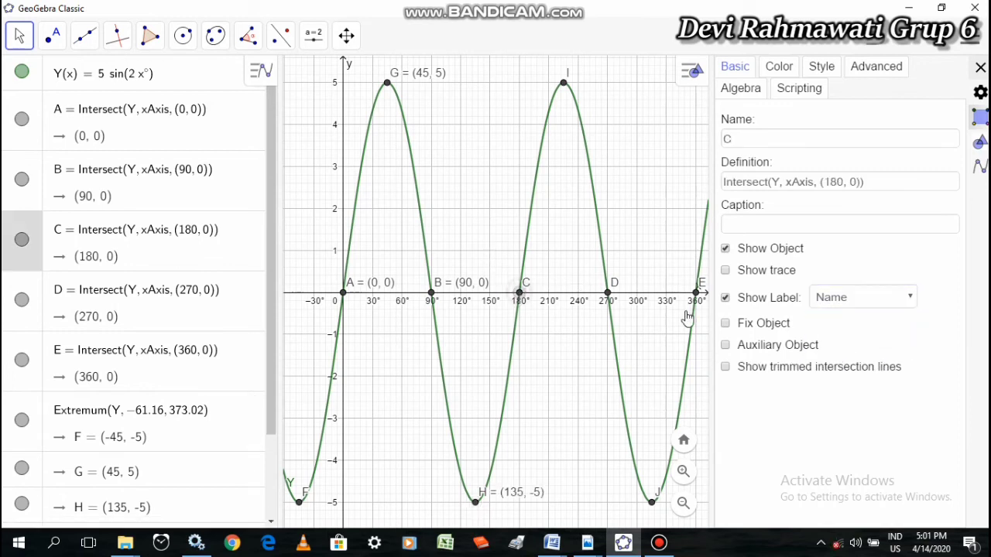
click(869, 298)
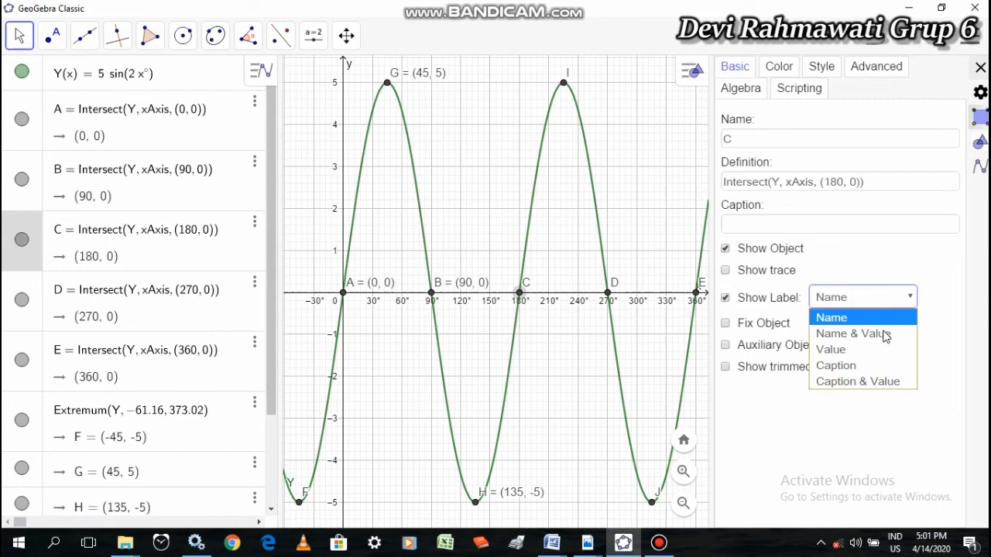
click(859, 338)
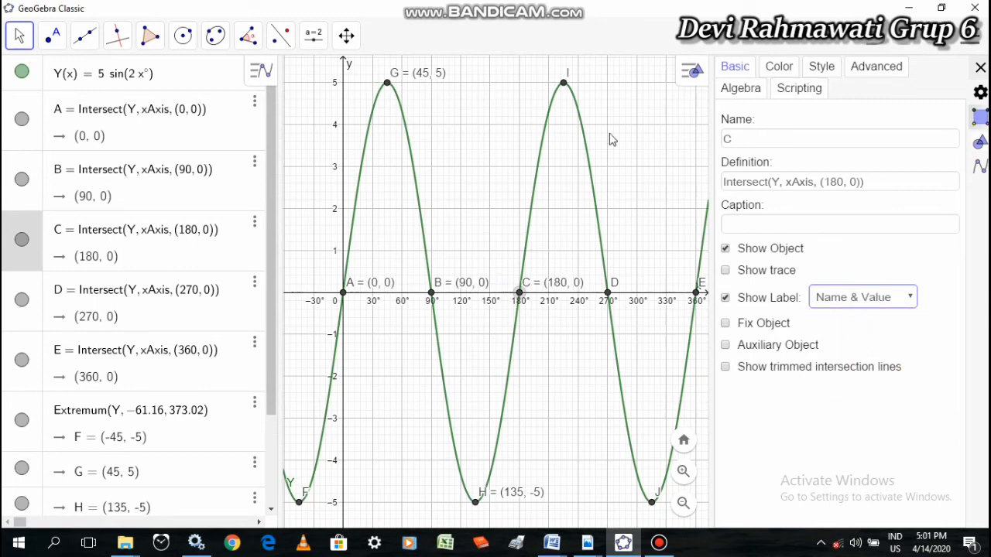
Set the labels of peak I at 225° and x-axis intersection D at 270° to Name & Value
click(564, 86)
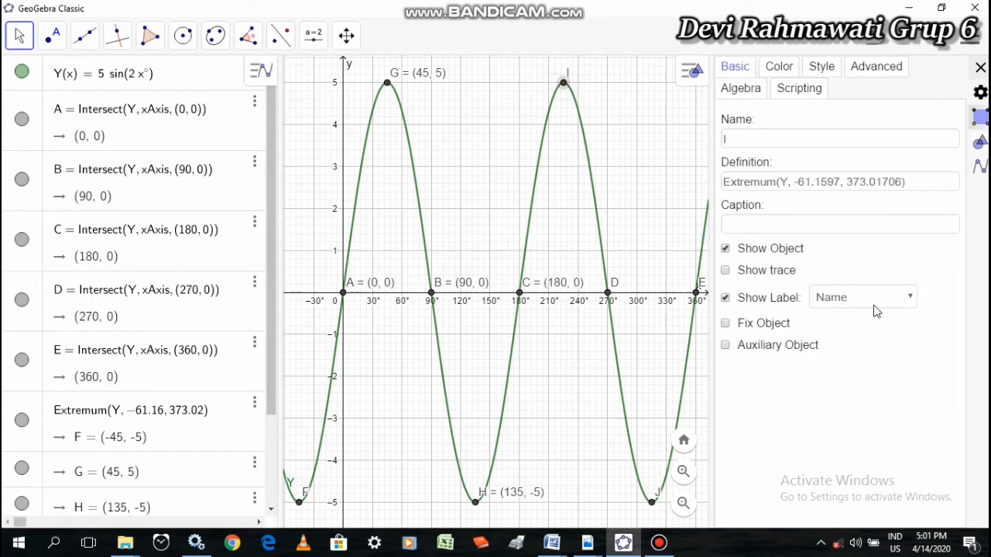
click(892, 308)
click(894, 331)
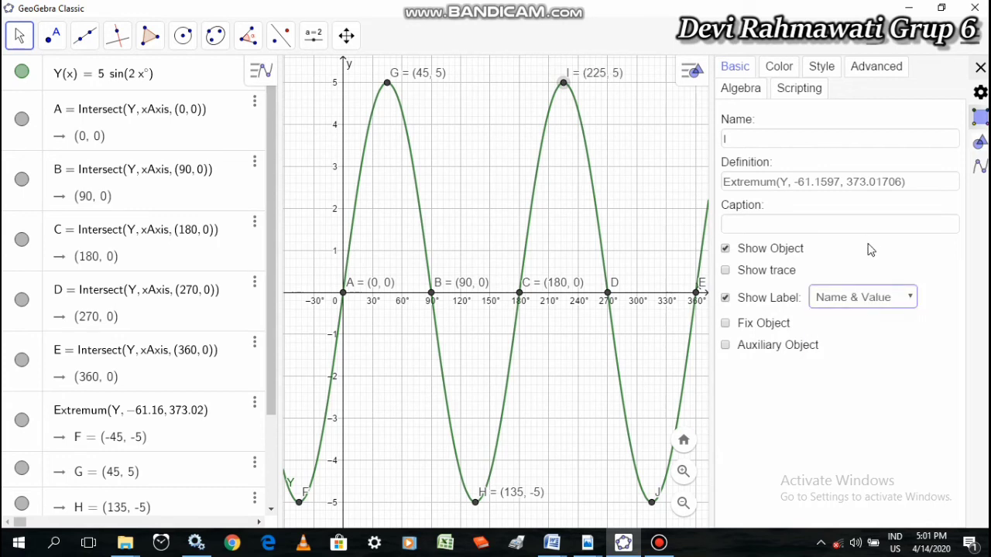
click(611, 292)
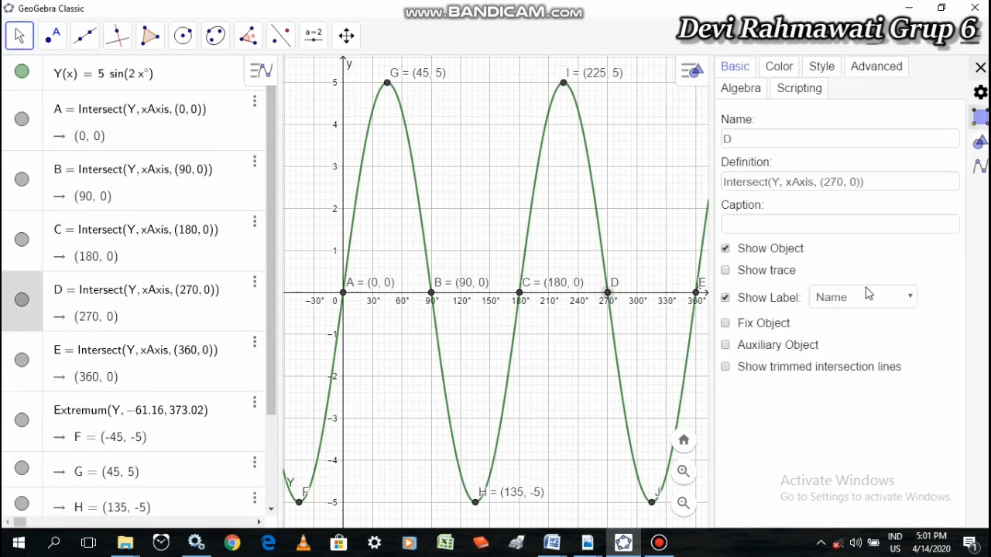
click(868, 302)
click(871, 331)
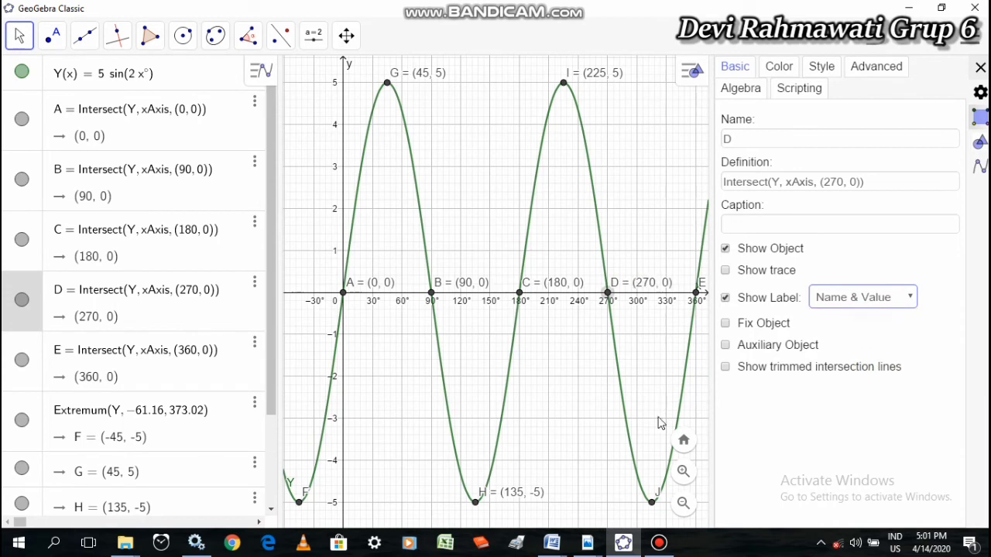
Set the labels of trough J at 315° and x-axis intersection E at 360° to Name & Value
click(651, 502)
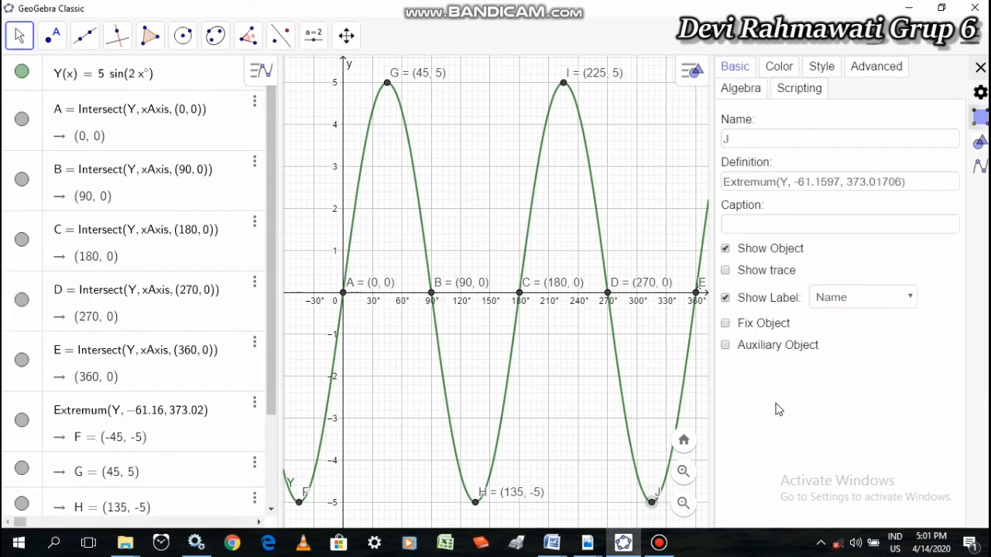
click(851, 296)
click(867, 333)
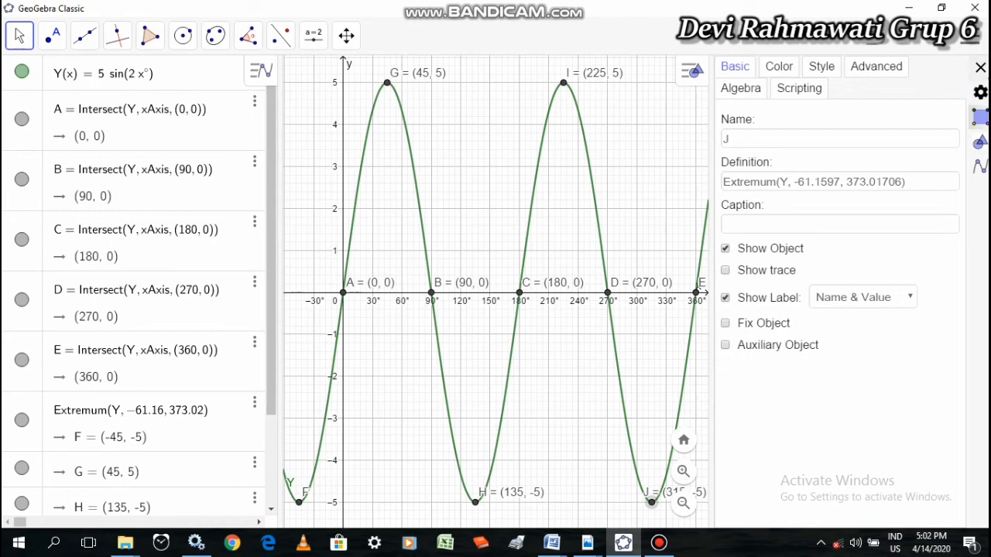
click(980, 67)
click(699, 294)
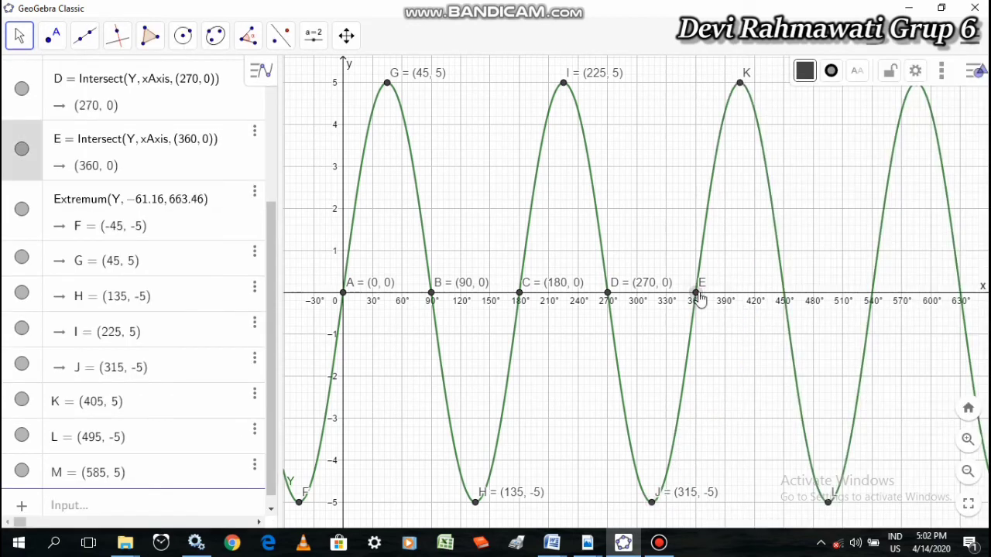
right_click(699, 295)
click(754, 430)
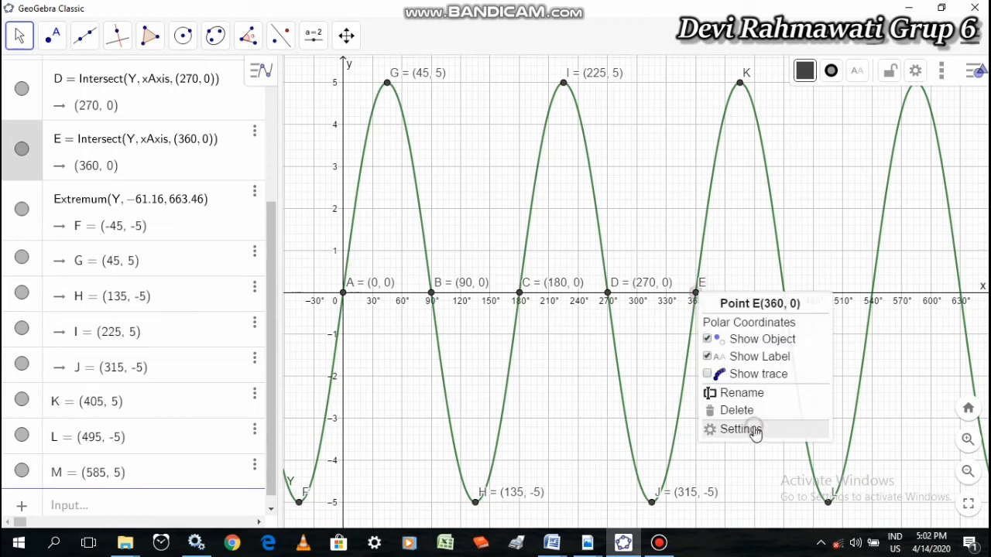
click(848, 298)
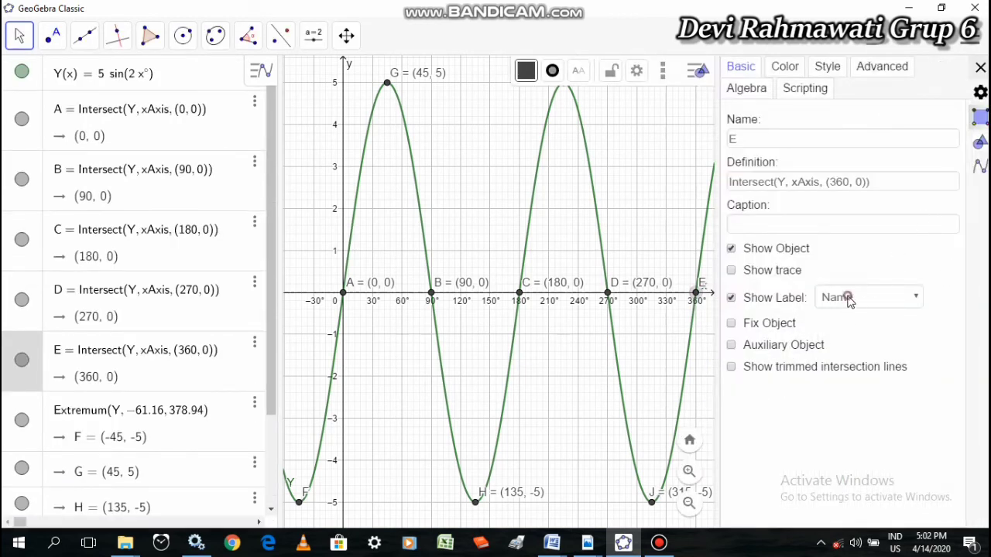
click(849, 333)
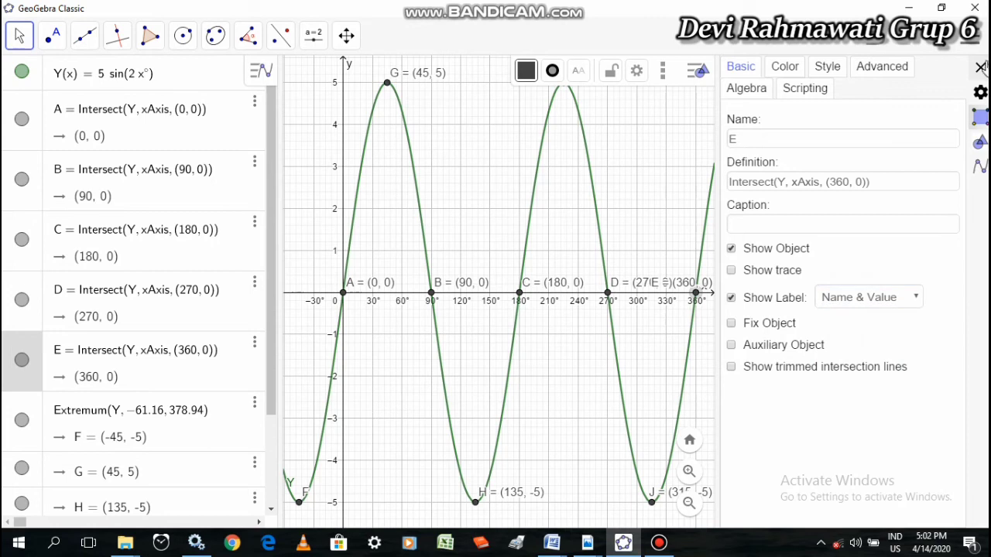
click(979, 67)
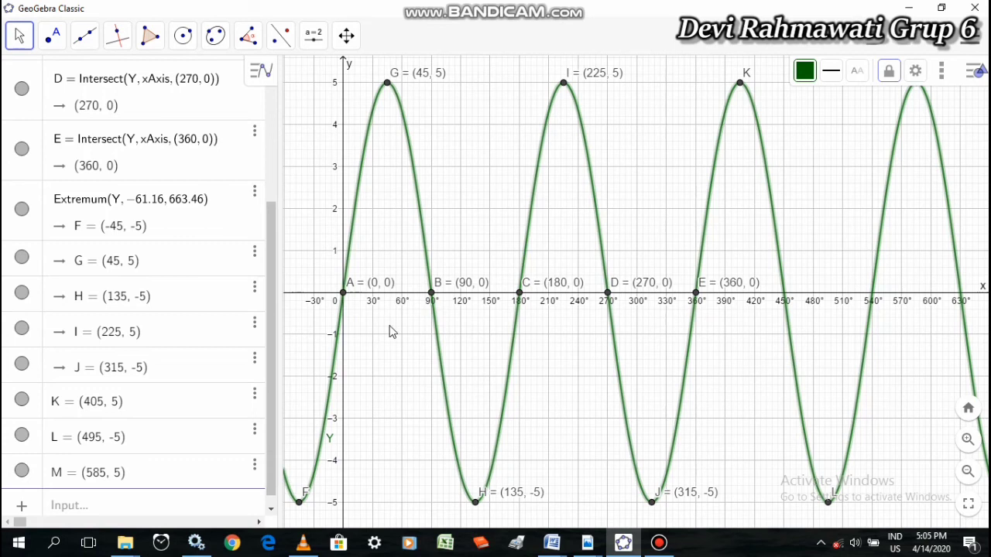
Set the label of the sine curve Y to show Name & Value
right_click(329, 397)
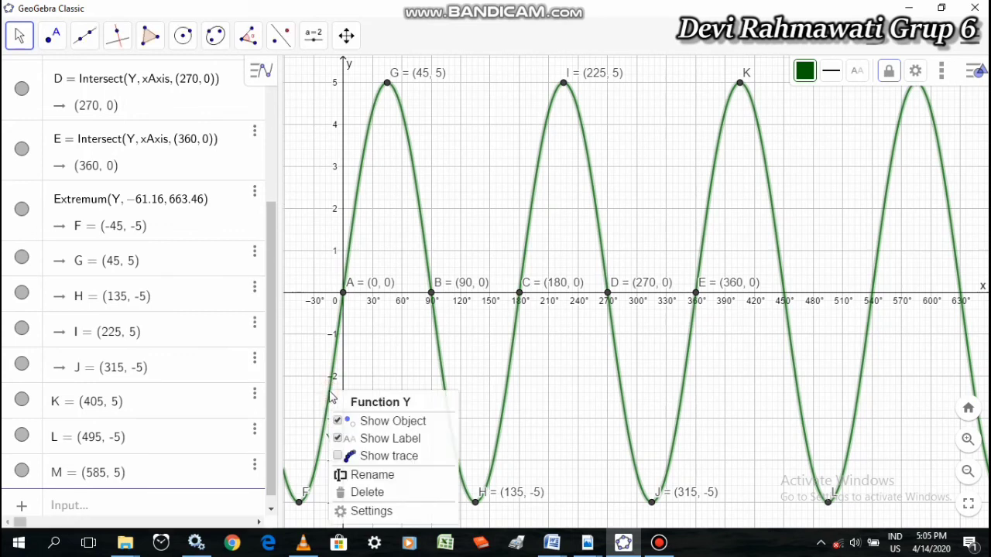
click(371, 512)
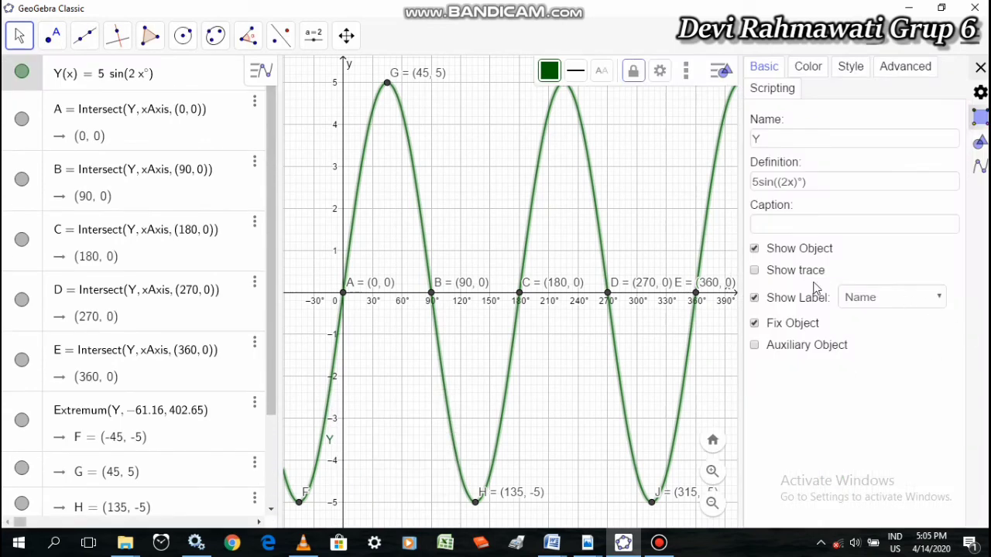
click(935, 293)
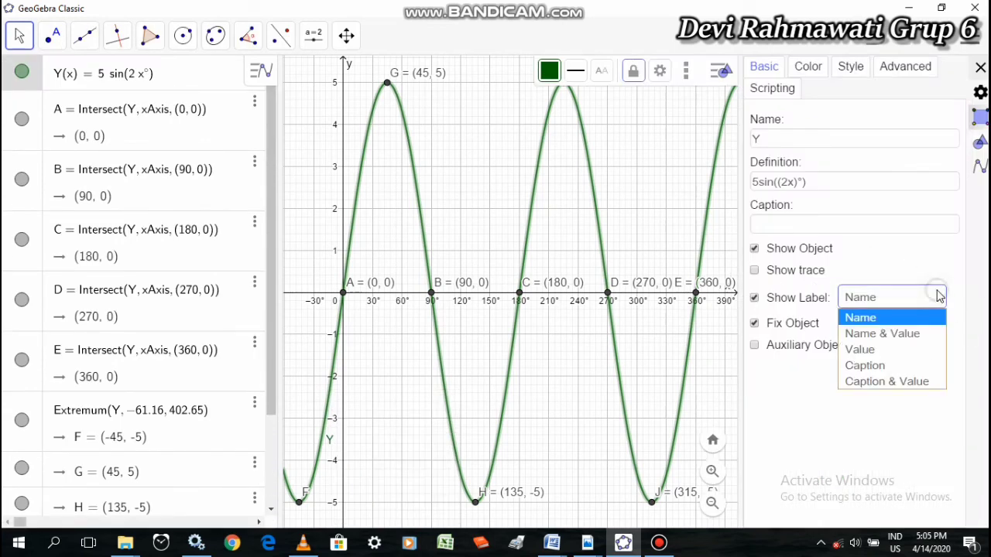
click(895, 333)
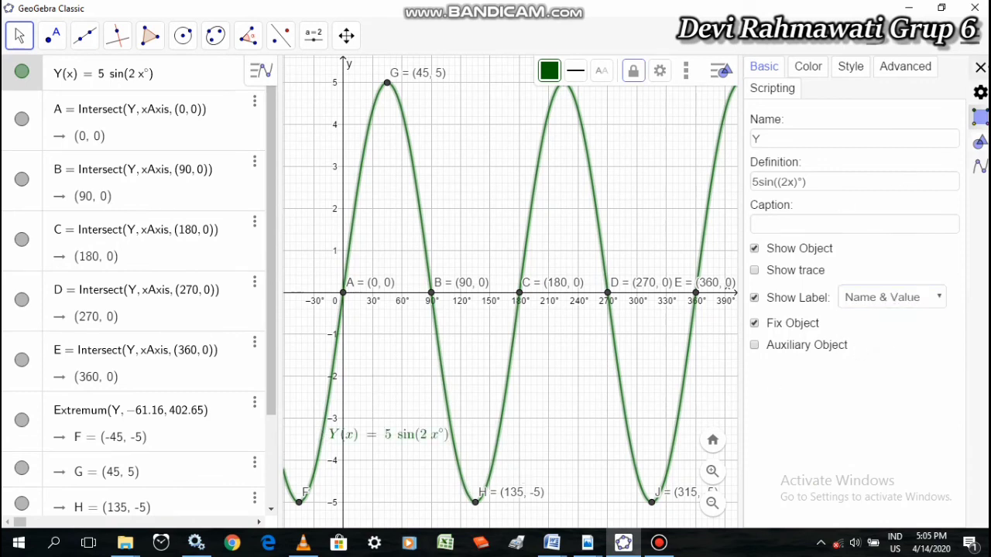
click(979, 69)
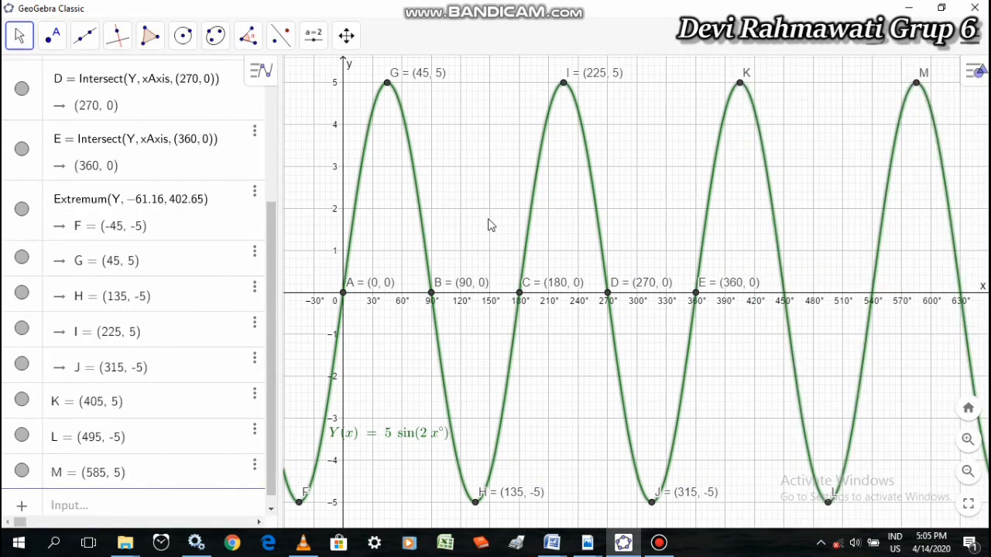
Reposition the curve's equation label beside the y-axis at about y = −4, between the origin and trough H
click(390, 435)
drag(400, 409, 420, 409)
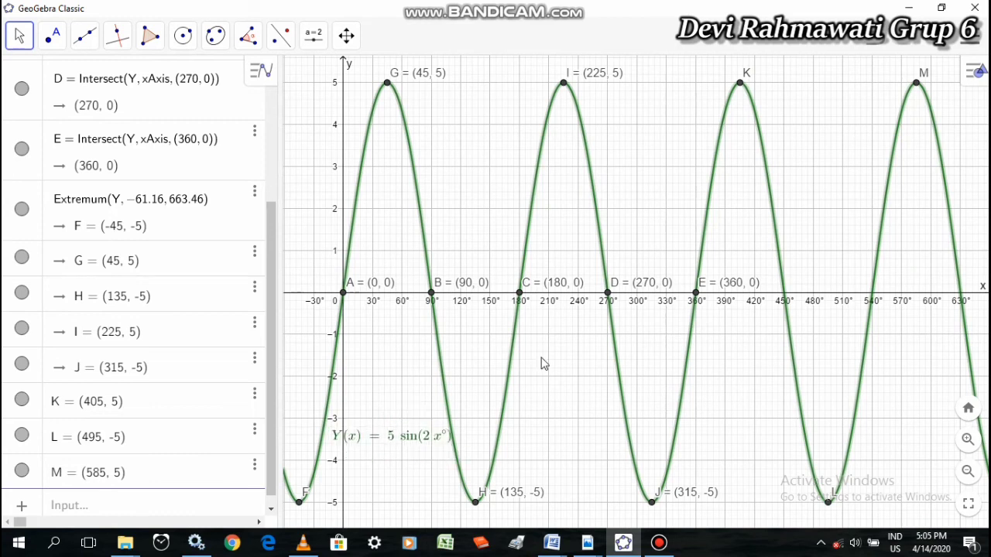
drag(643, 204, 617, 209)
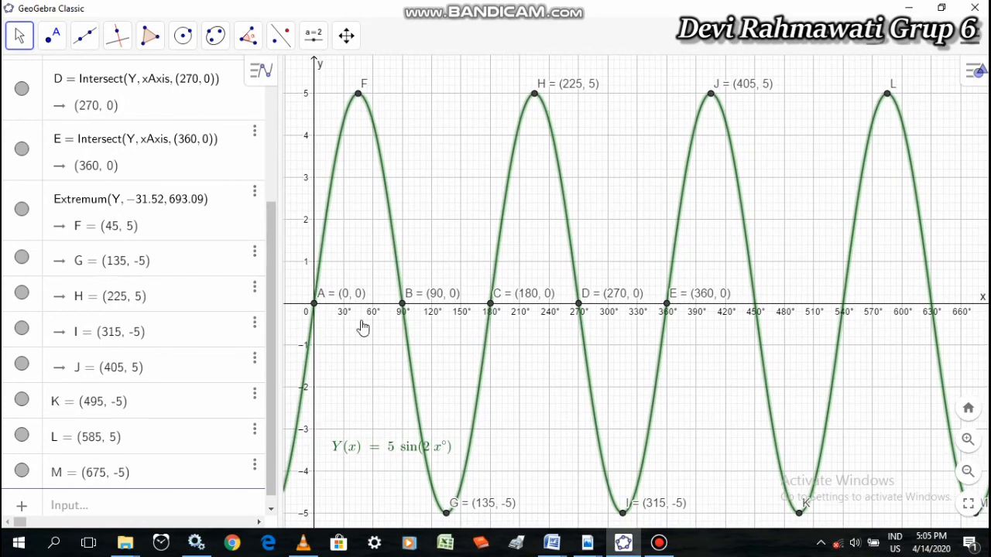
drag(602, 151, 634, 115)
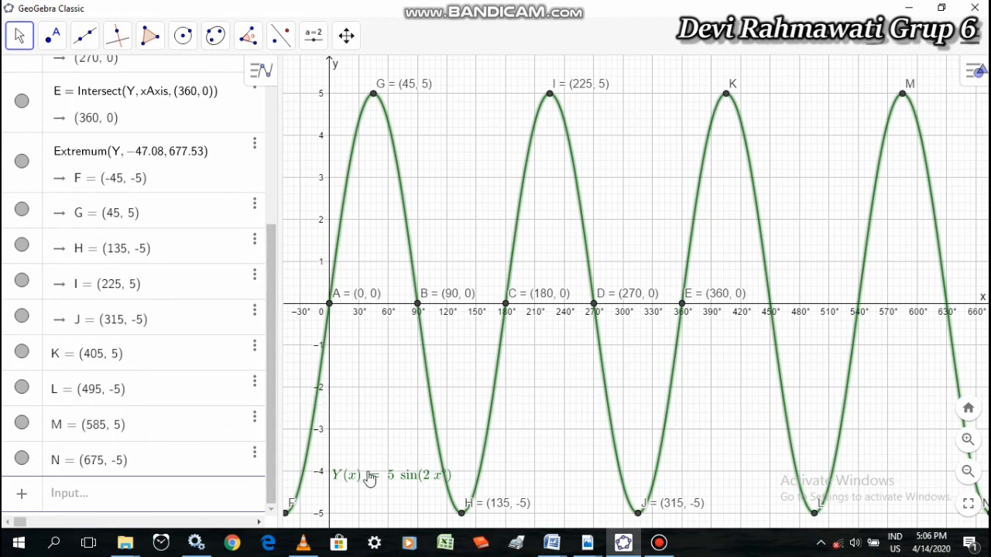
drag(370, 478, 351, 466)
drag(362, 406, 369, 445)
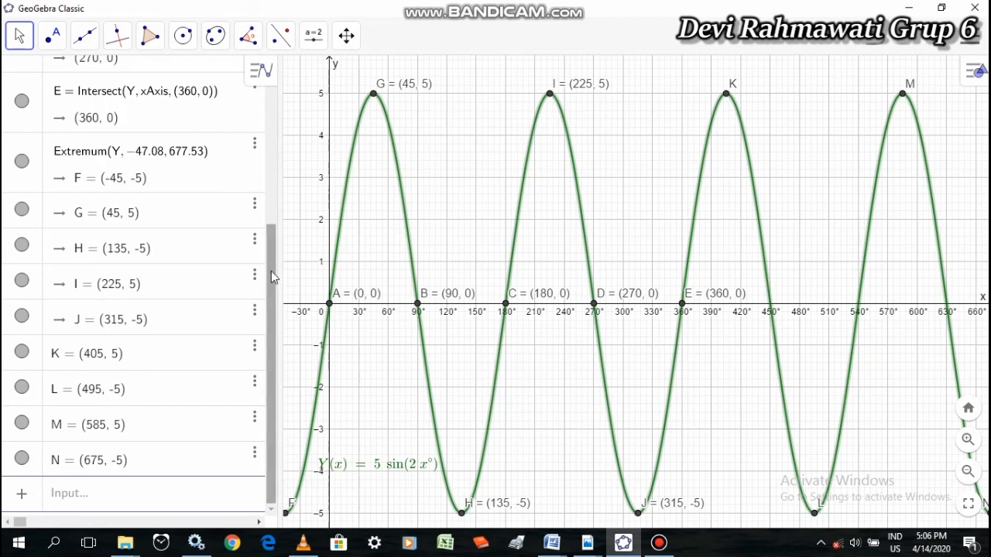
drag(271, 277, 258, 107)
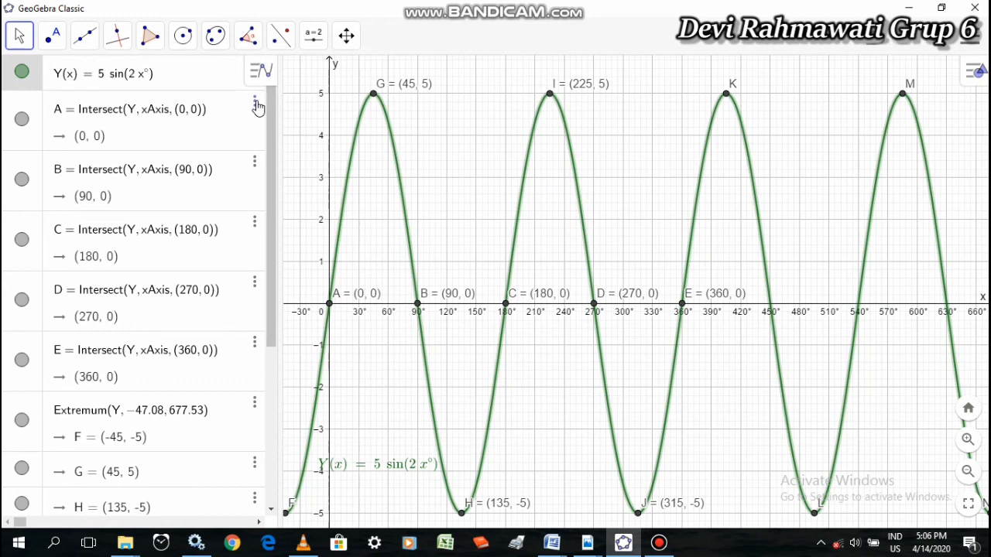